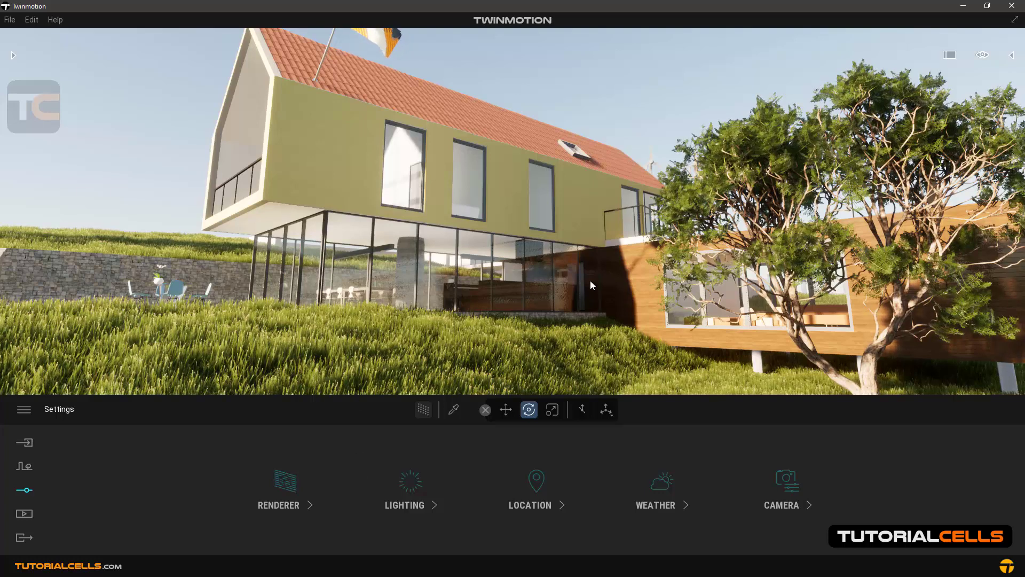
# Create a media image of the house exterior with the tree in the foreground.
pyautogui.moveTo(591, 280); pyautogui.dragTo(592, 277)
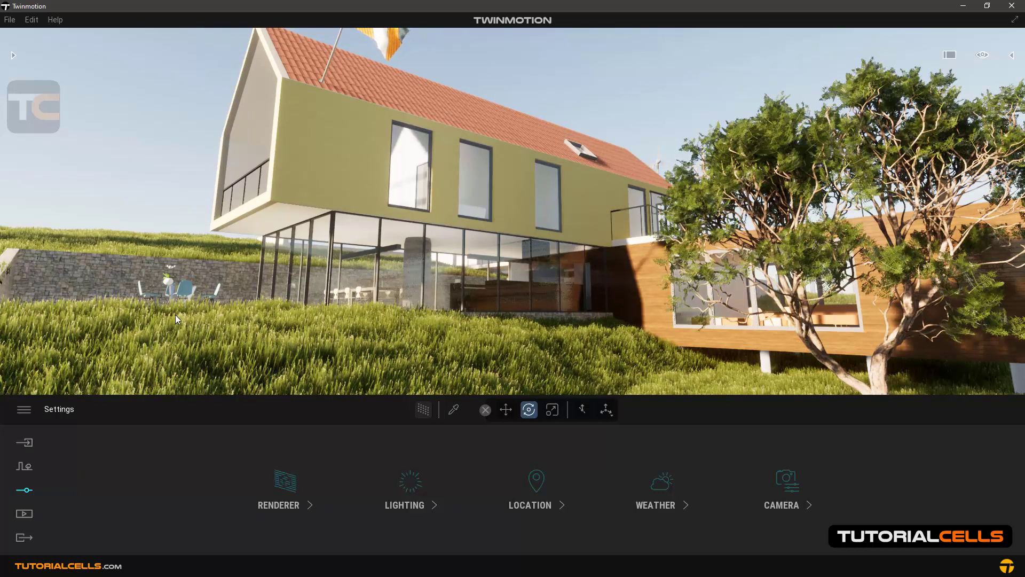
pyautogui.click(31, 517)
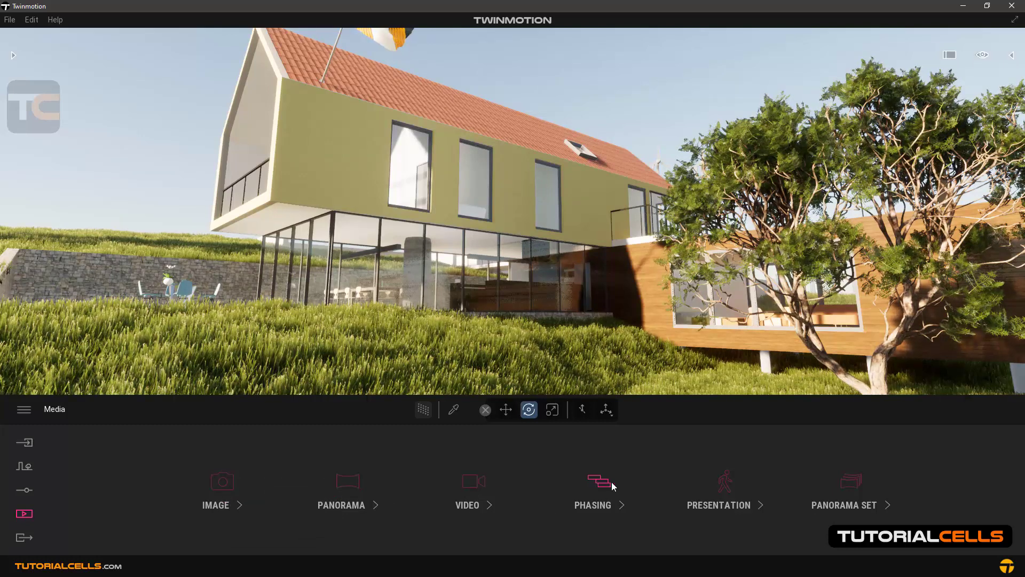
pyautogui.click(212, 479)
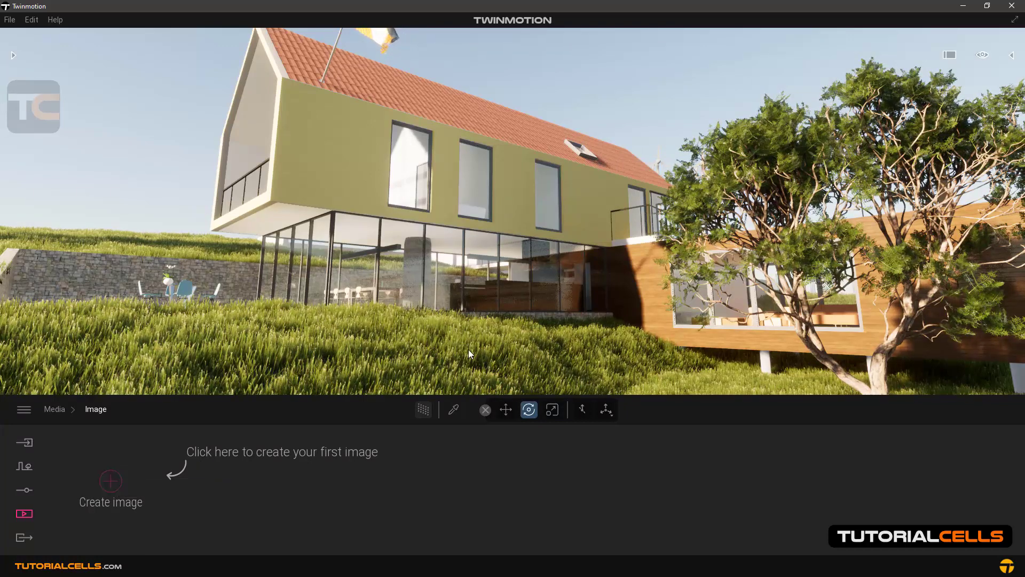
pyautogui.click(111, 481)
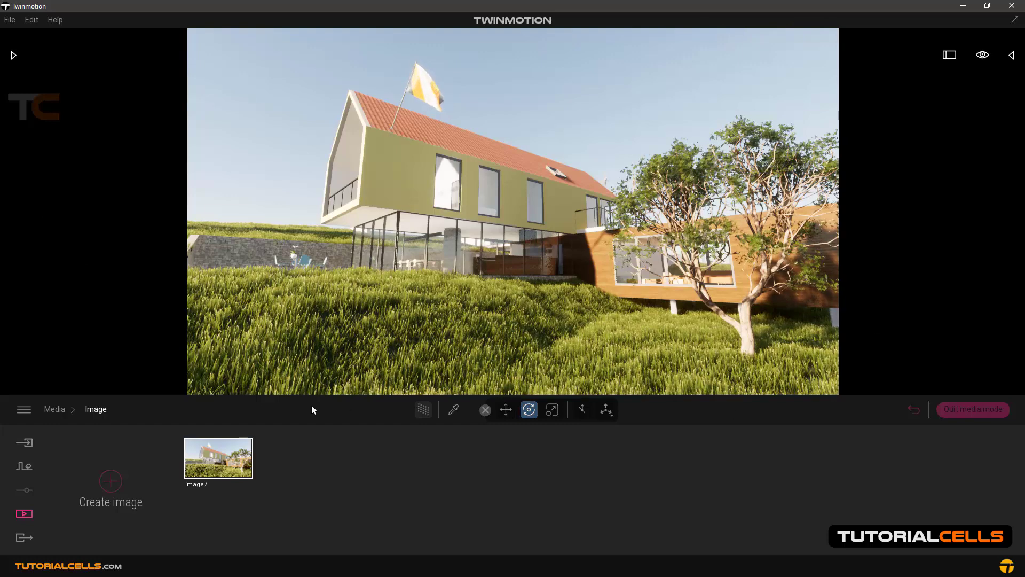
pyautogui.click(13, 56)
pyautogui.click(206, 48)
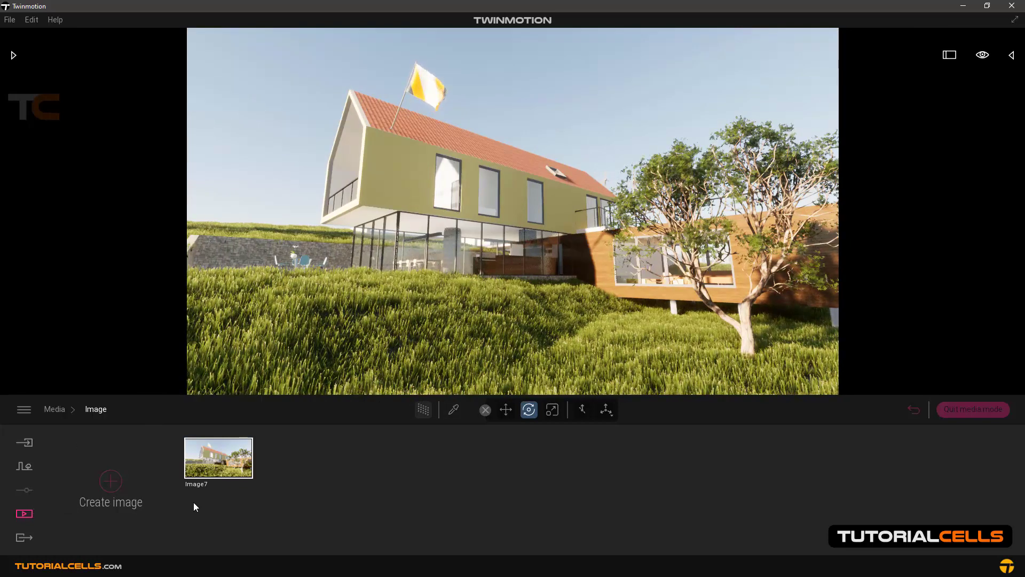
# Create a second image framing the terrace with the blue chairs, stone wall and glass facade.
pyautogui.moveTo(218, 466)
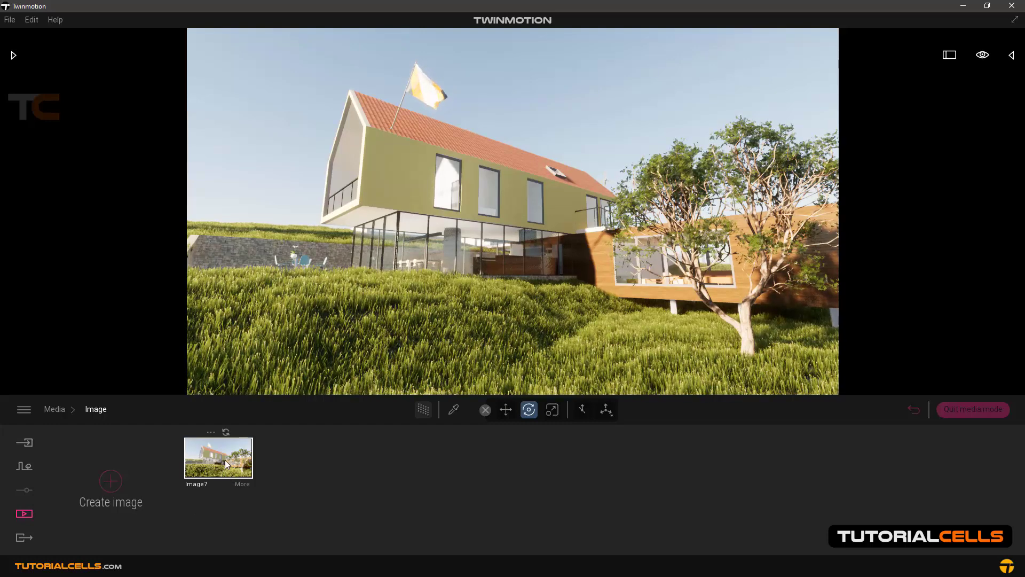
pyautogui.moveTo(337, 330); pyautogui.dragTo(401, 299)
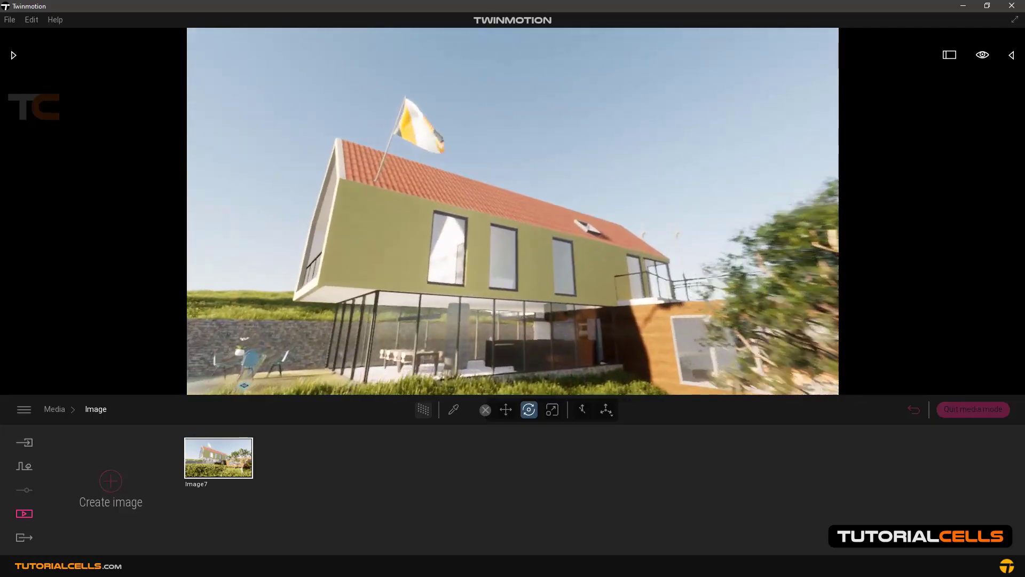
pyautogui.moveTo(244, 385); pyautogui.dragTo(373, 315)
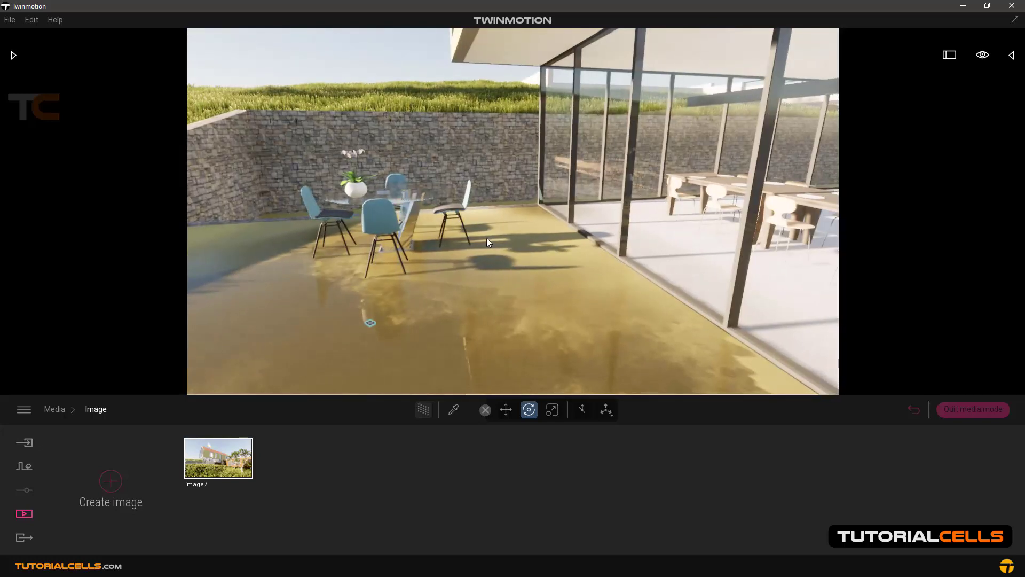
pyautogui.click(112, 483)
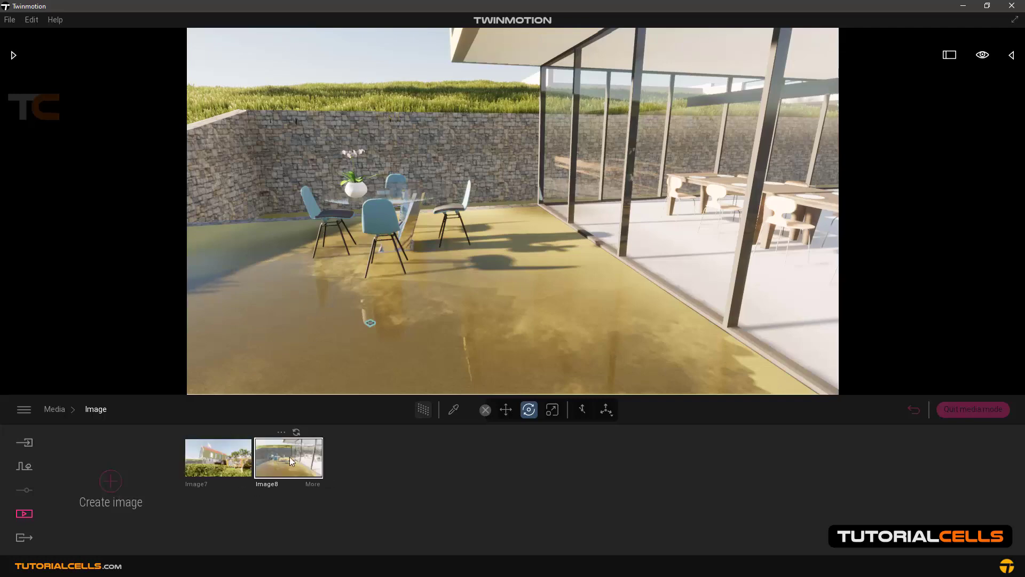
# Recall the saved exterior image, reframe the camera slightly on the house and tree, and update the image with this view.
pyautogui.click(219, 451)
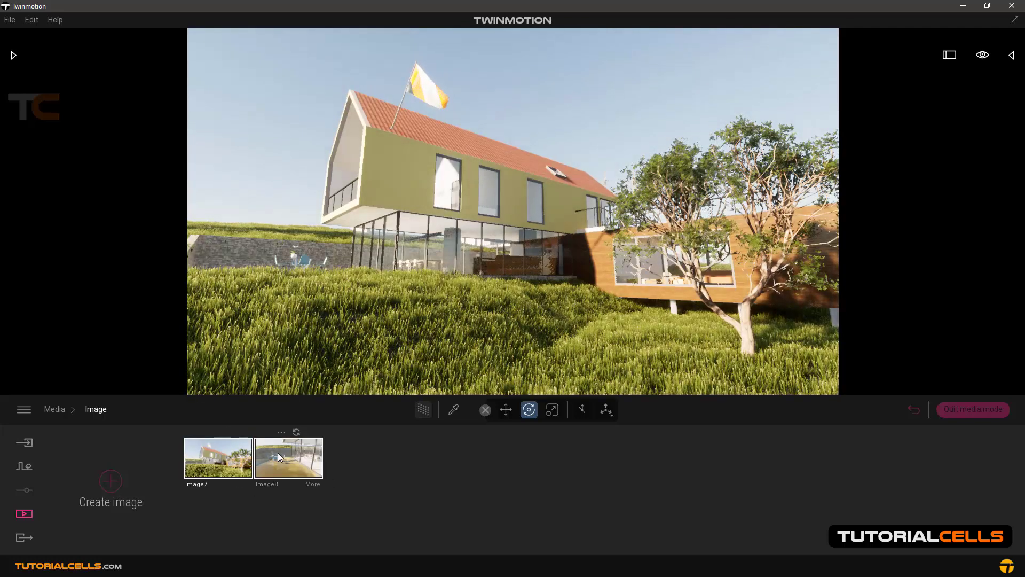
pyautogui.click(277, 453)
pyautogui.click(218, 454)
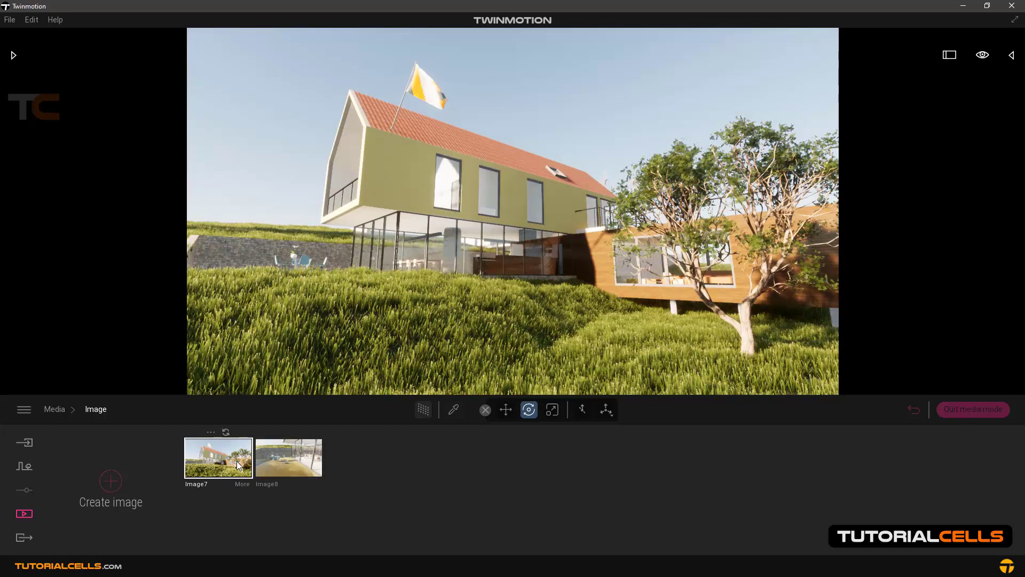
pyautogui.moveTo(499, 316); pyautogui.dragTo(530, 333, button='right')
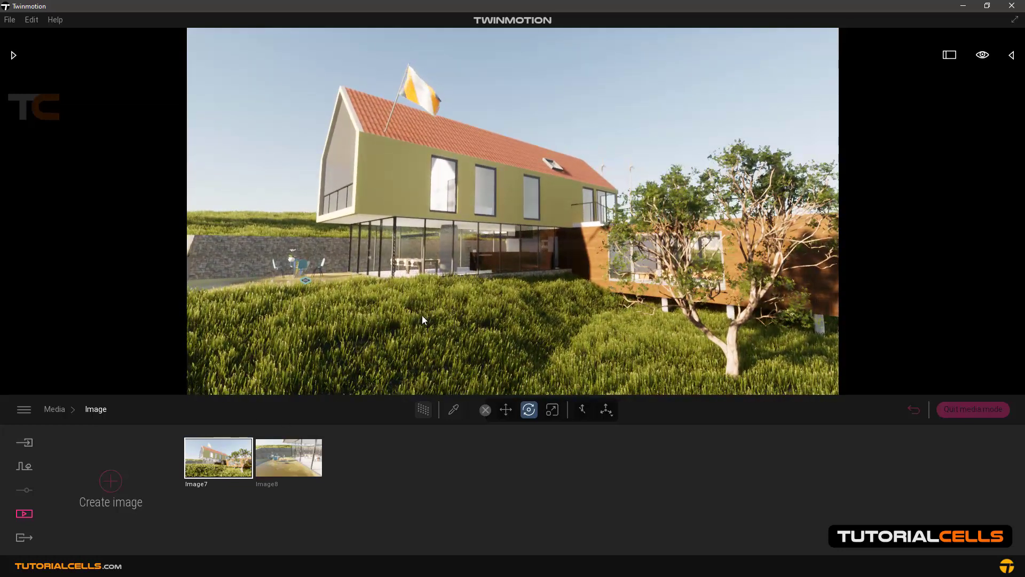
pyautogui.moveTo(208, 438)
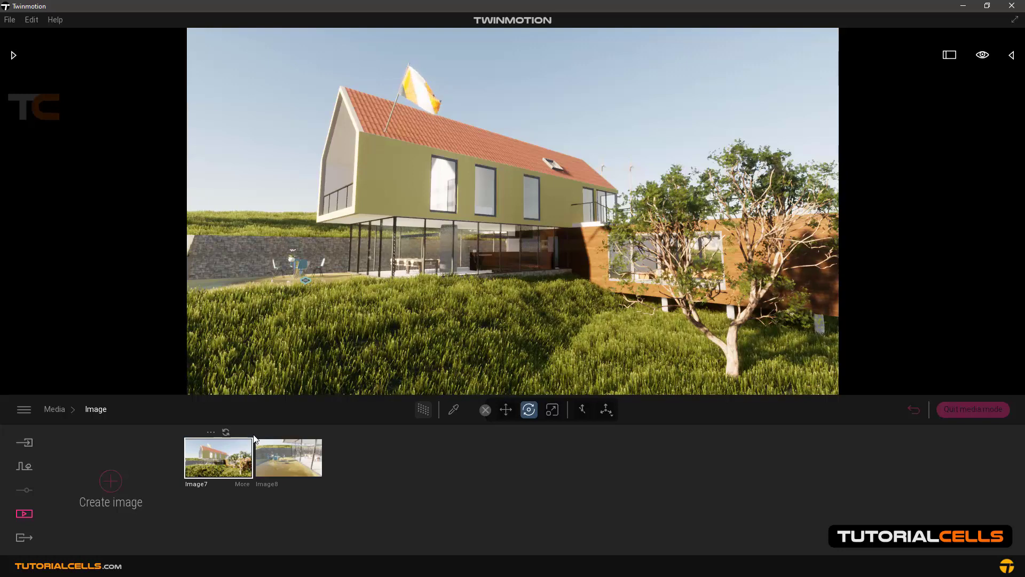
pyautogui.moveTo(404, 337); pyautogui.dragTo(399, 314, button='right')
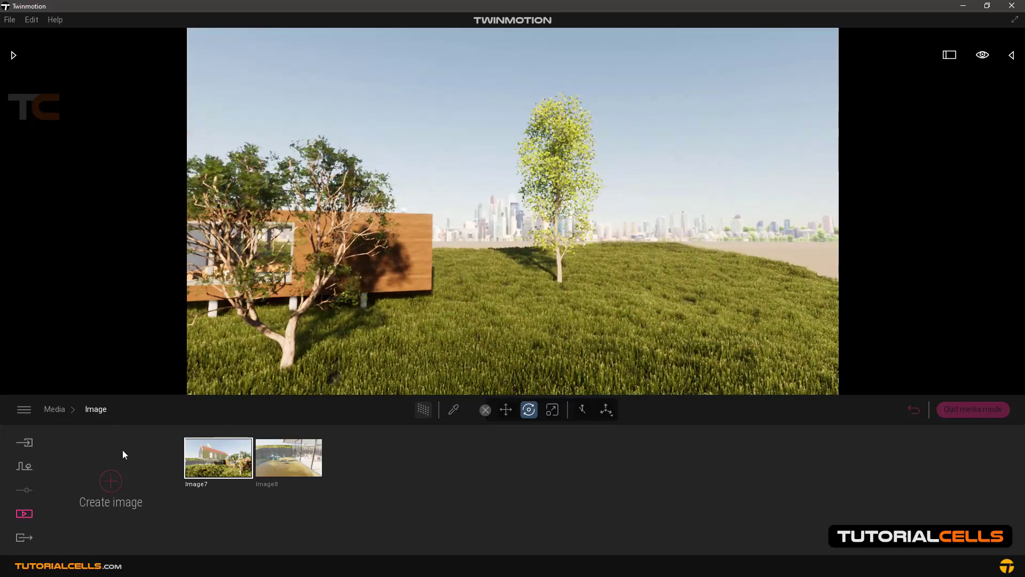
pyautogui.click(224, 435)
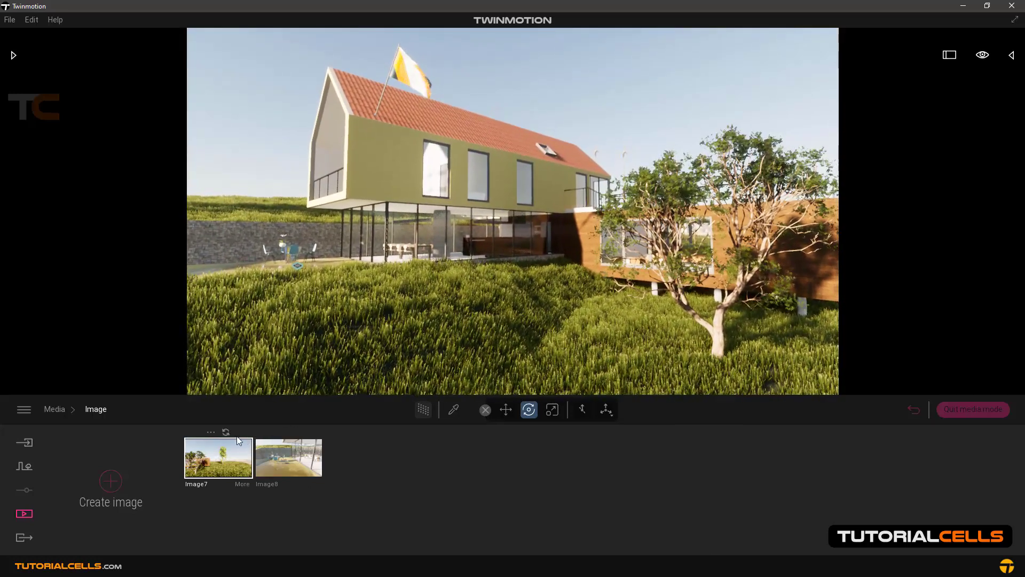
pyautogui.click(224, 435)
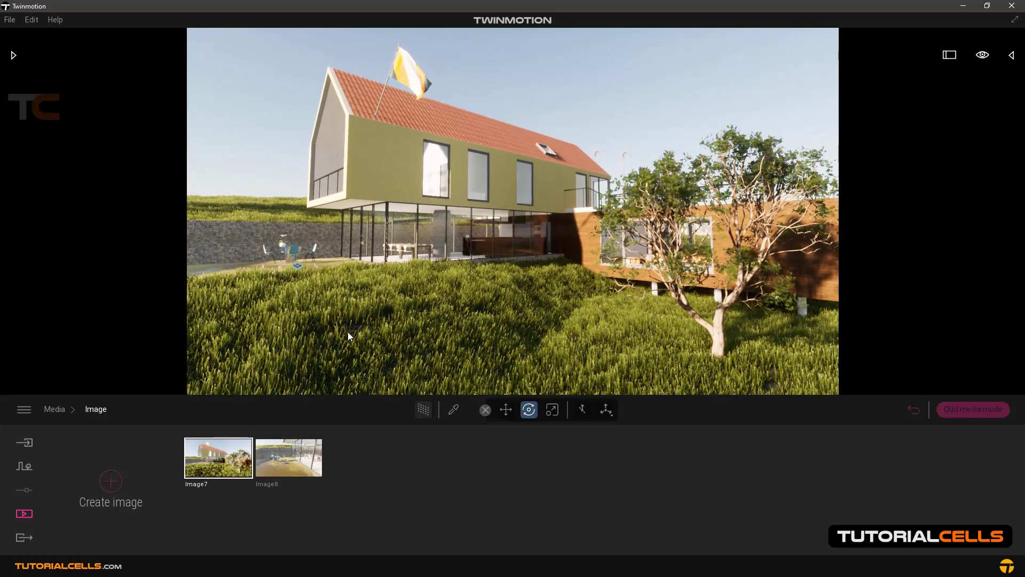
# Create a third image showing the rooftop flag up close, and recall the three saved views in turn.
pyautogui.moveTo(361, 314); pyautogui.dragTo(376, 501)
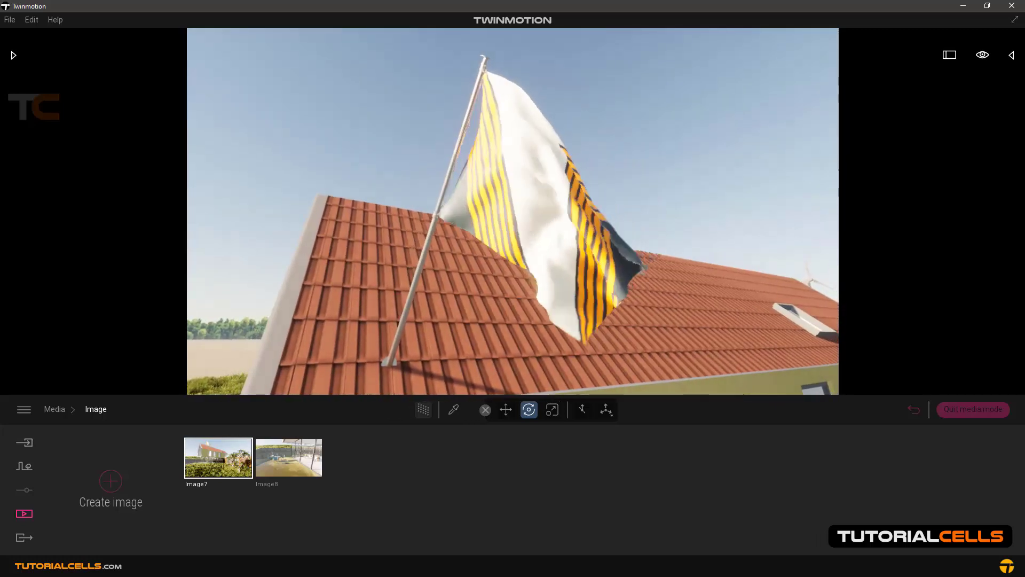
pyautogui.click(110, 480)
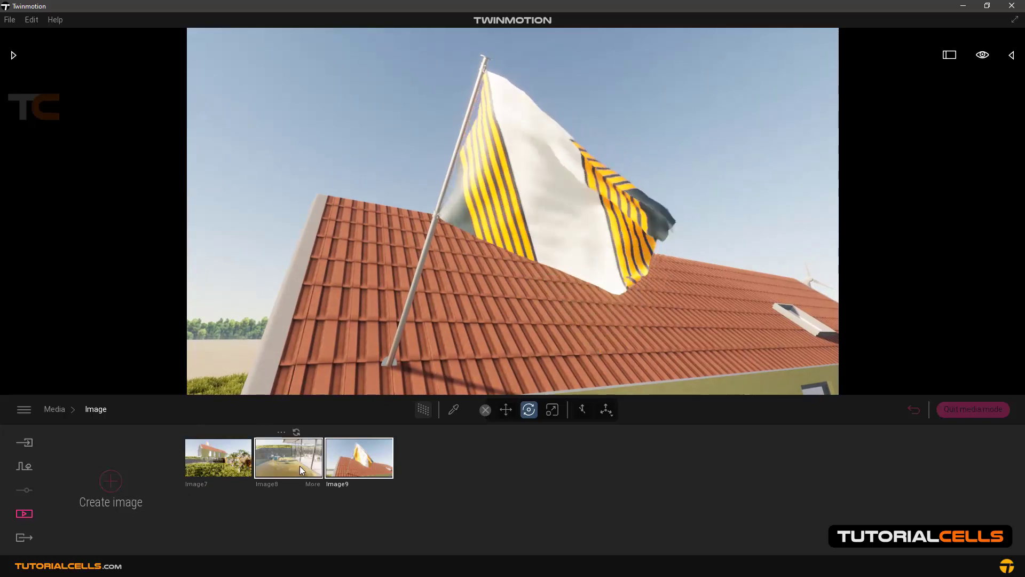
pyautogui.click(300, 466)
pyautogui.click(239, 462)
pyautogui.click(281, 460)
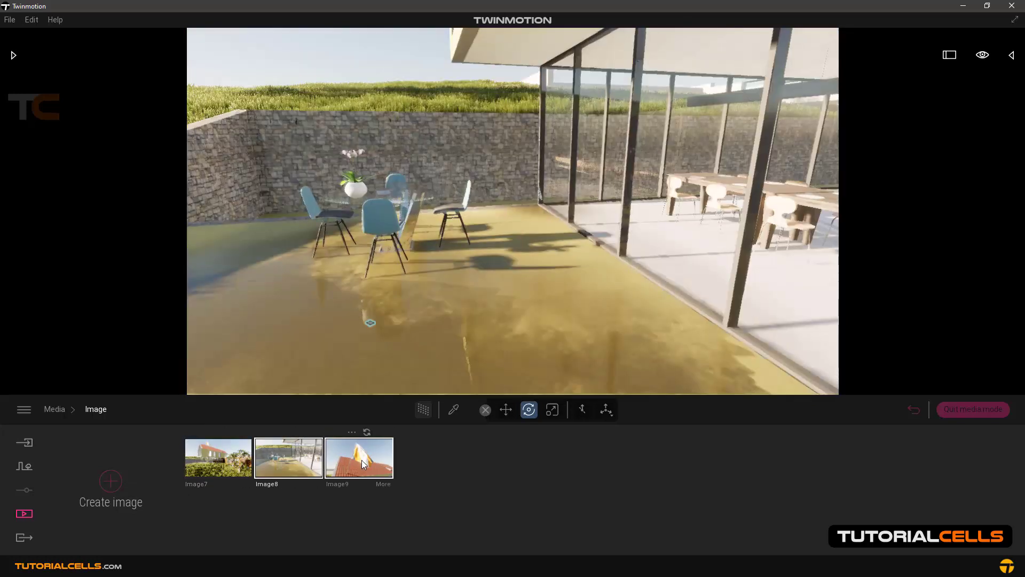
pyautogui.click(361, 460)
pyautogui.click(295, 460)
pyautogui.click(235, 463)
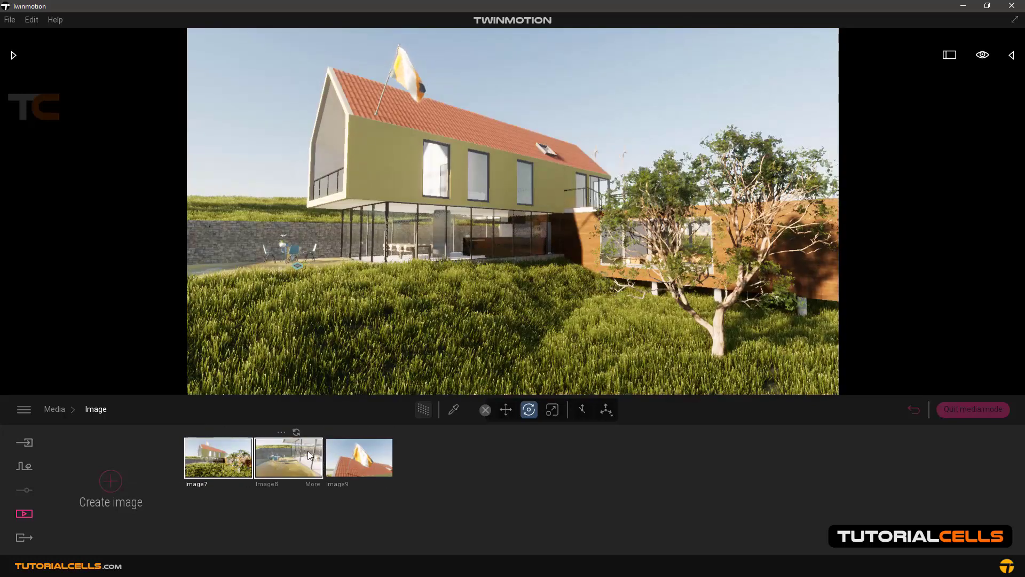
# Rename the house exterior image as m1 and the terrace image as m2.
pyautogui.click(212, 432)
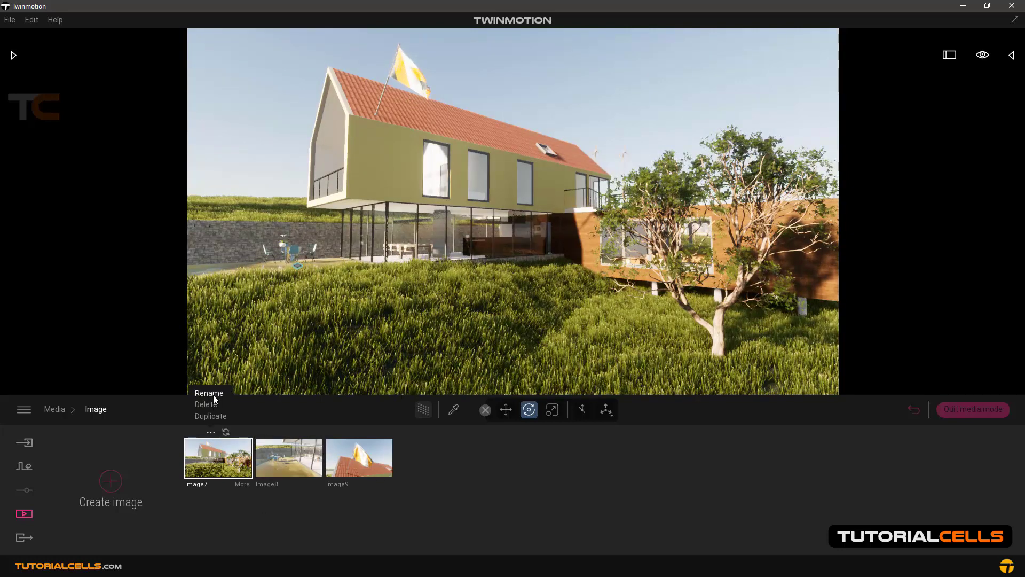
pyautogui.click(213, 395)
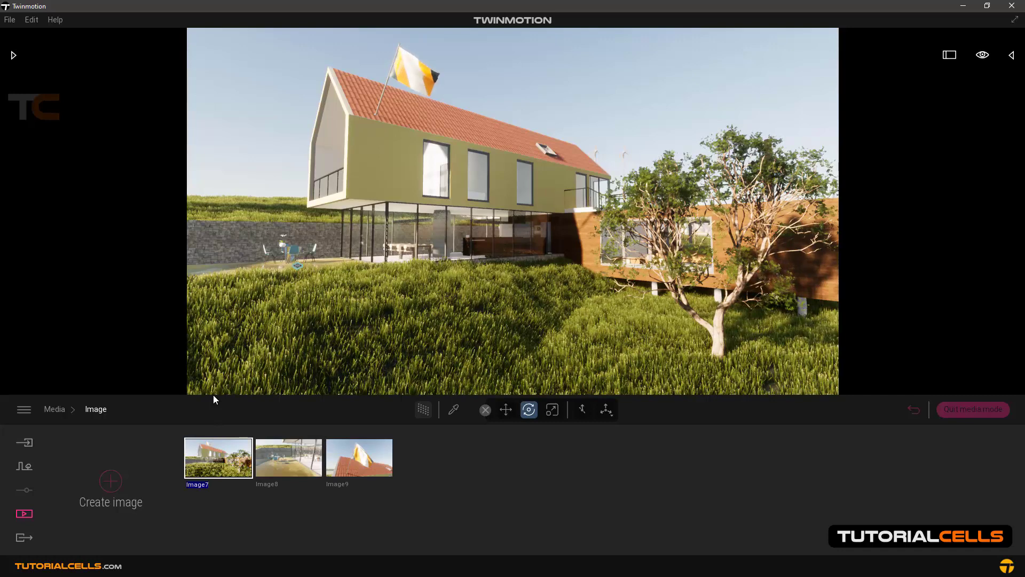
pyautogui.write('m1')
pyautogui.click(286, 458)
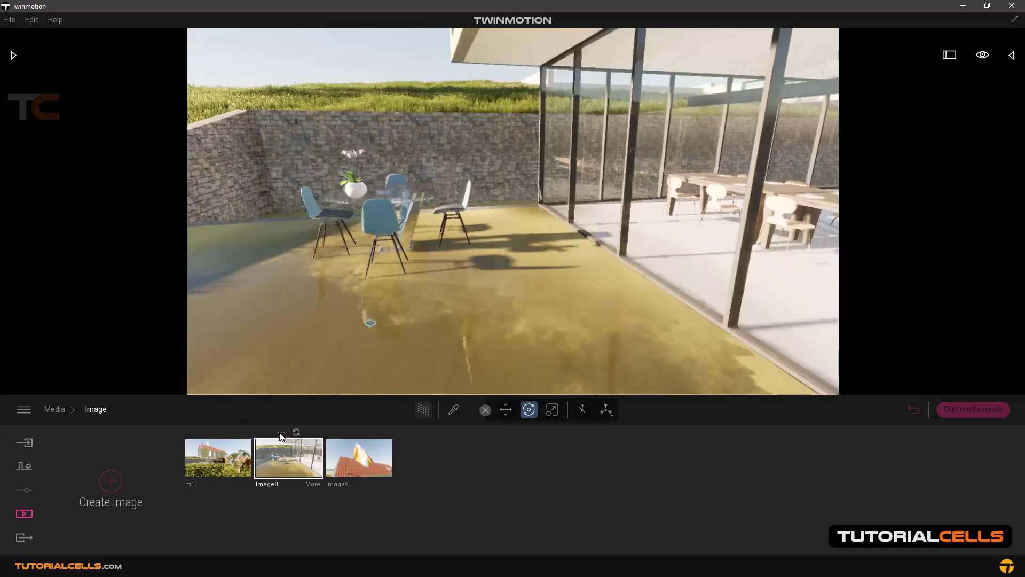
pyautogui.click(282, 432)
pyautogui.click(275, 394)
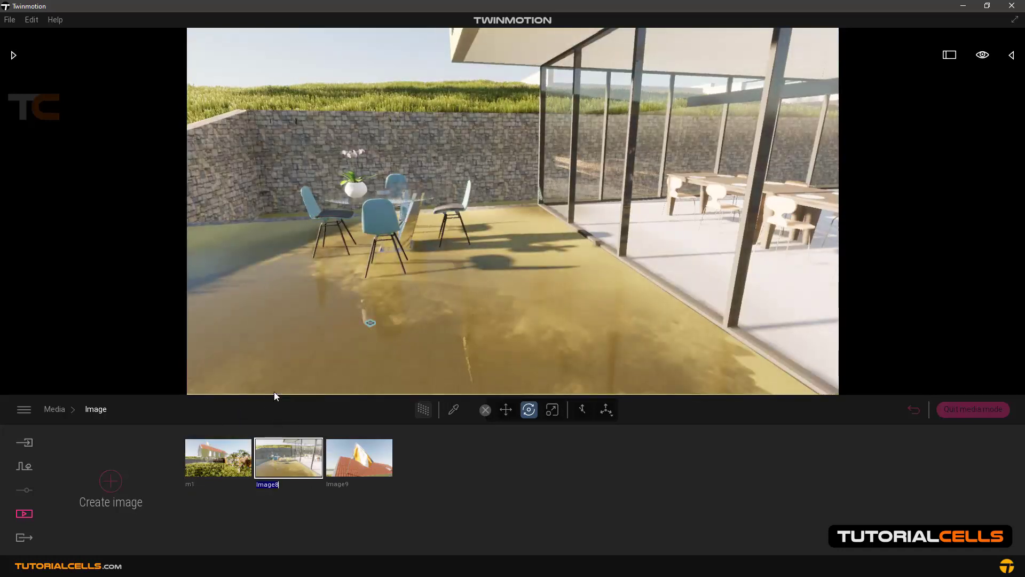
pyautogui.write('m2')
# Duplicate the rooftop flag image.
pyautogui.click(367, 463)
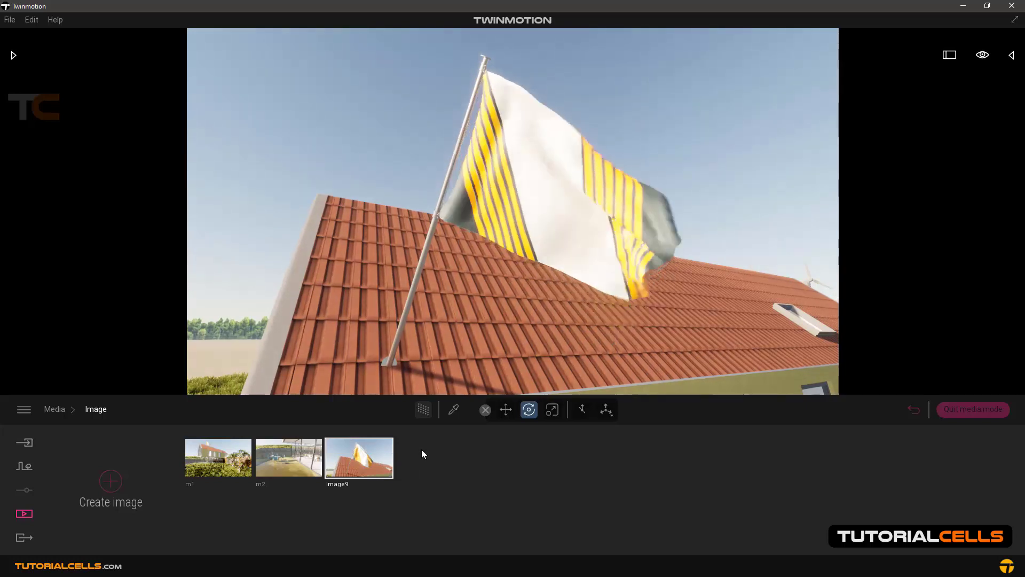
pyautogui.click(351, 432)
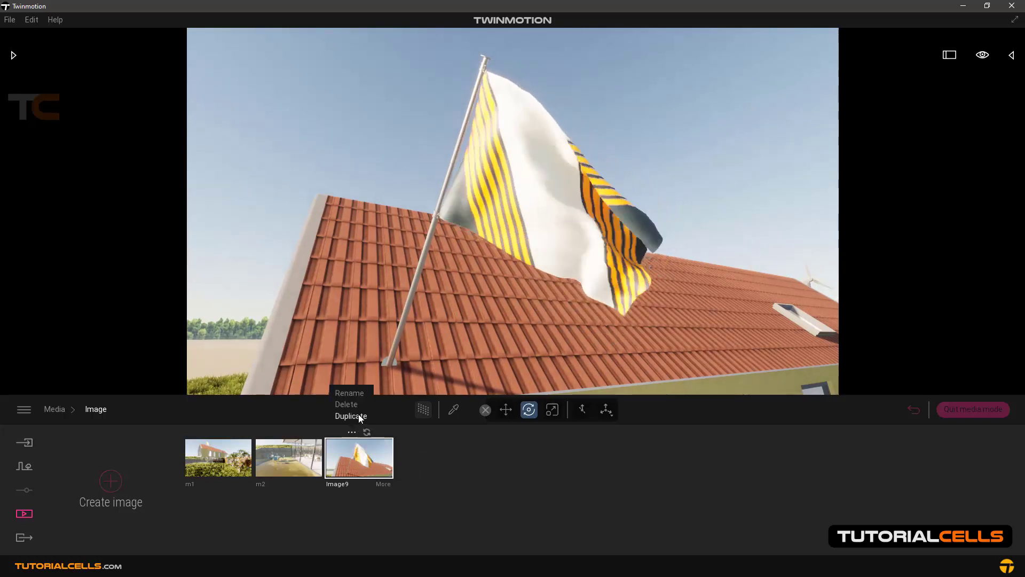
pyautogui.click(351, 416)
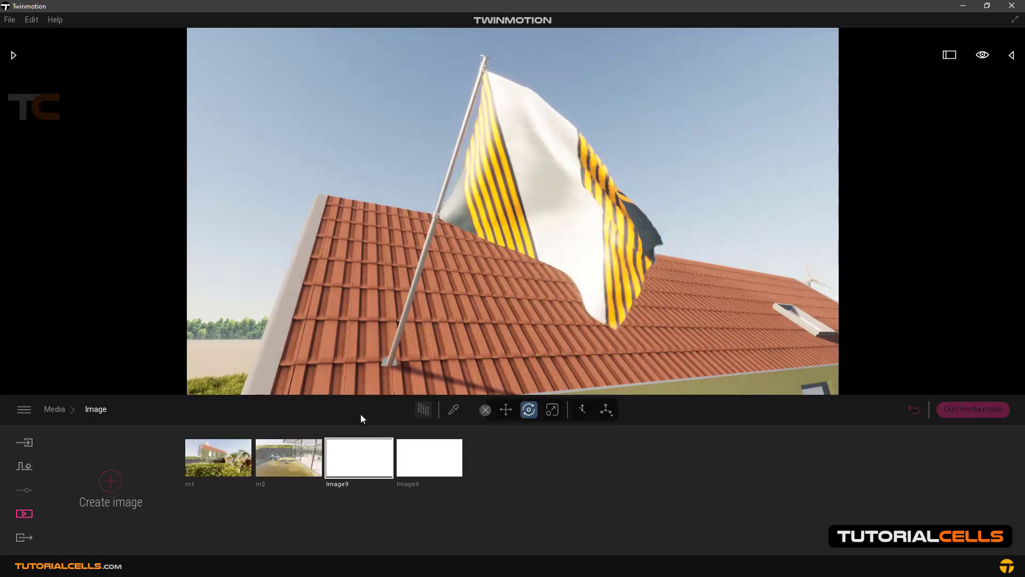
# Rename the original rooftop flag image as "no motion".
pyautogui.click(351, 432)
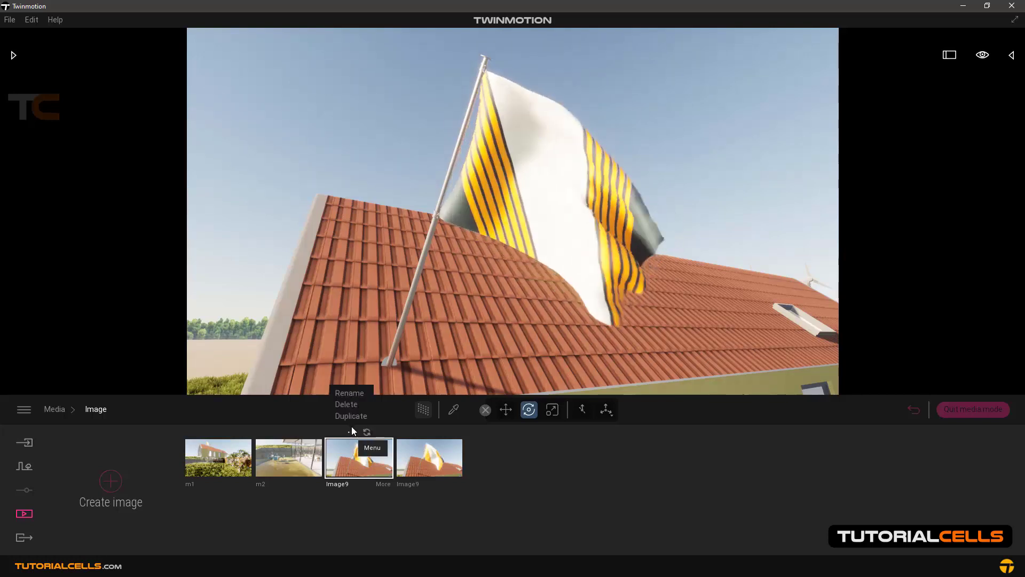
pyautogui.click(352, 396)
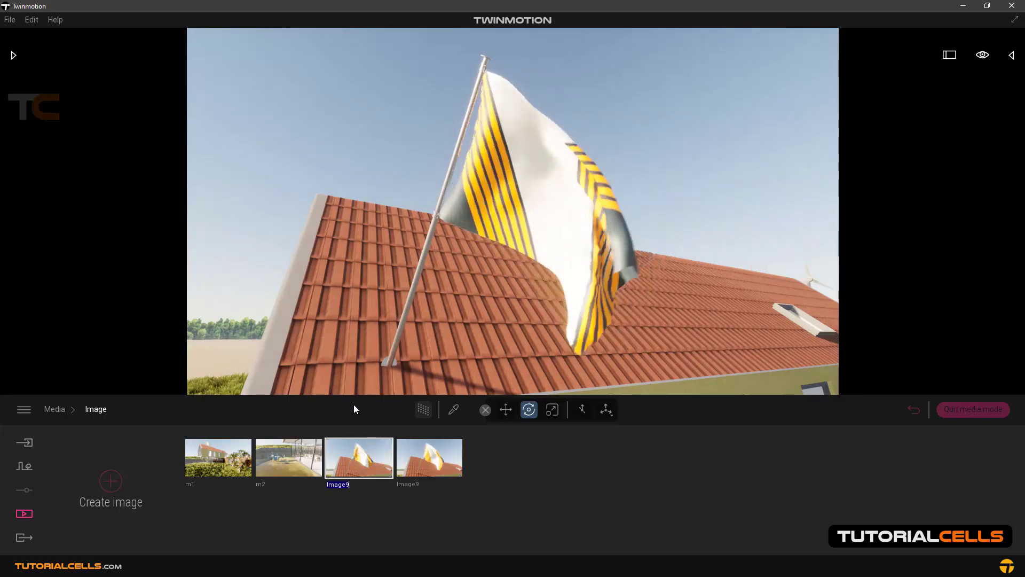
pyautogui.write('no')
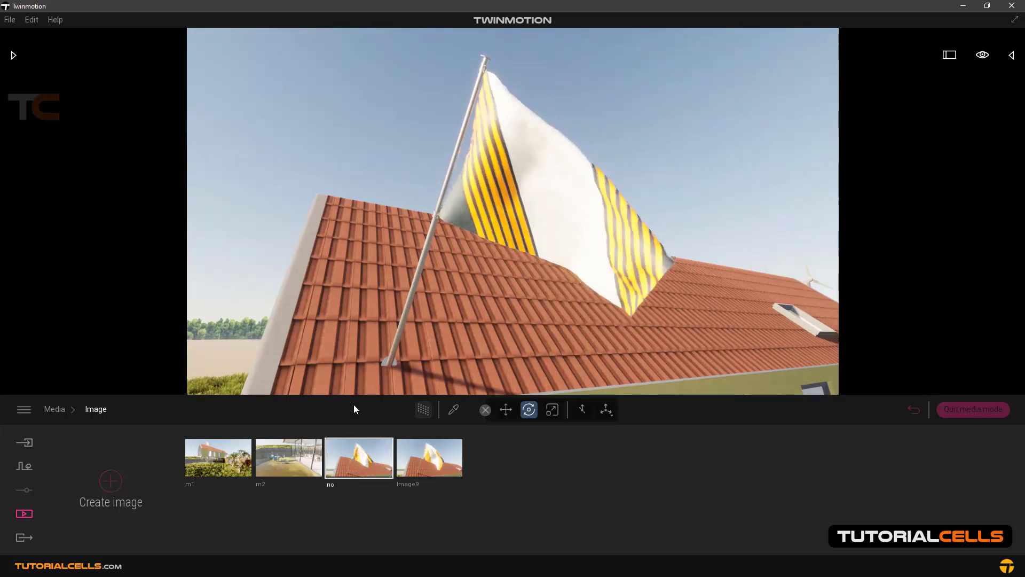
pyautogui.write(' motion')
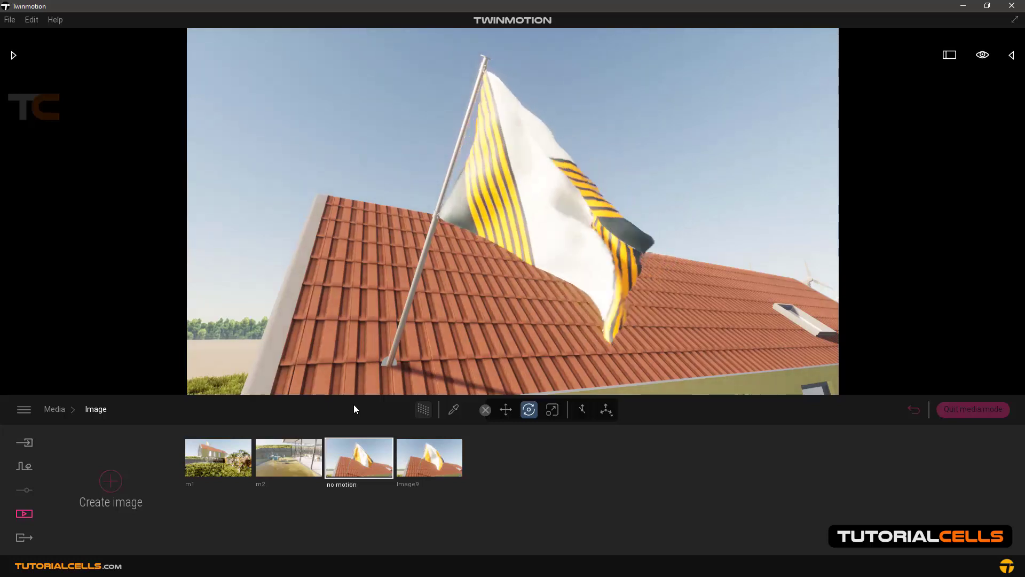
pyautogui.moveTo(450, 461)
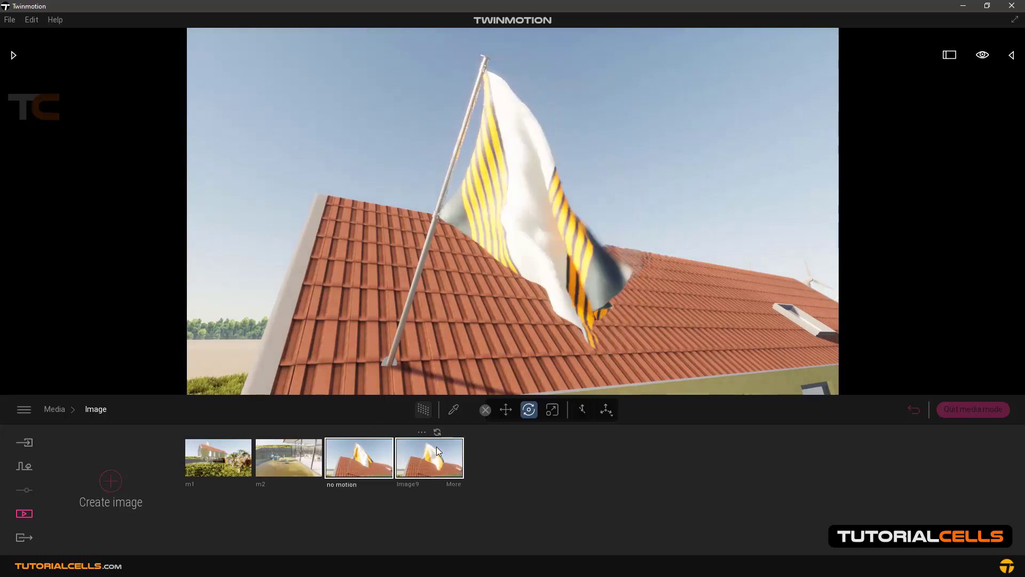
pyautogui.press('Return')
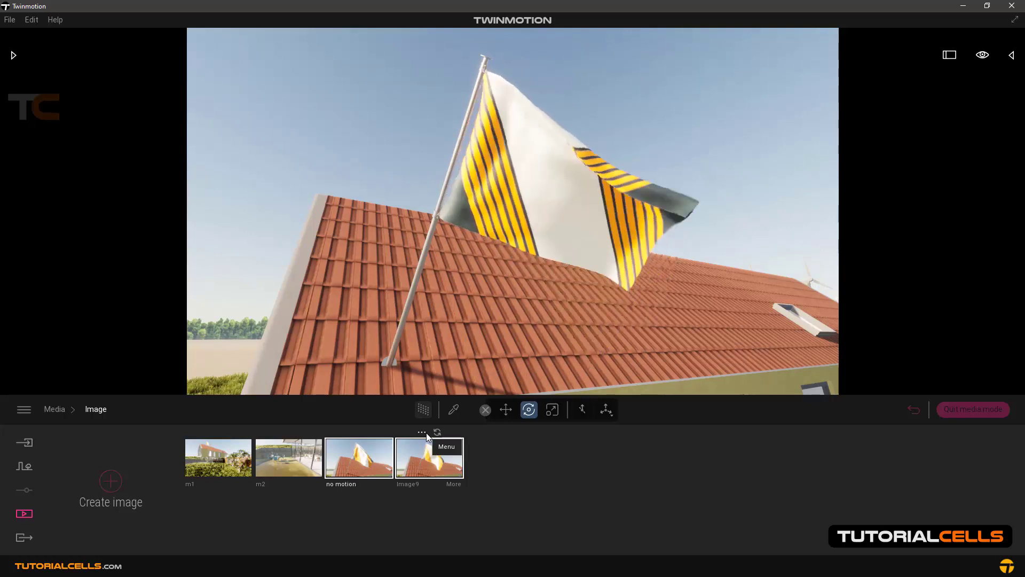
# Rename the duplicated flag image as "motion".
pyautogui.click(423, 431)
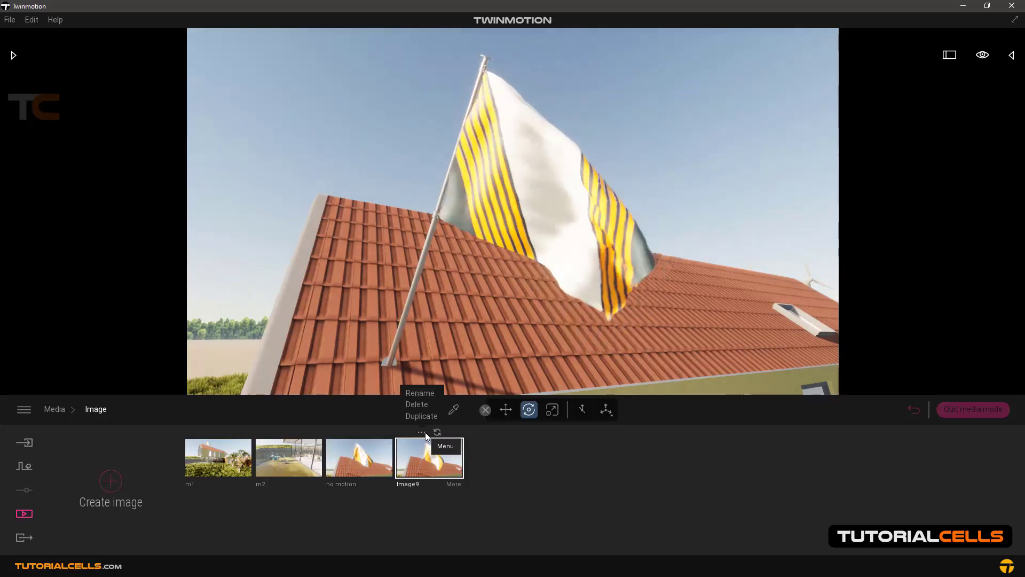
pyautogui.click(418, 398)
pyautogui.write('motion')
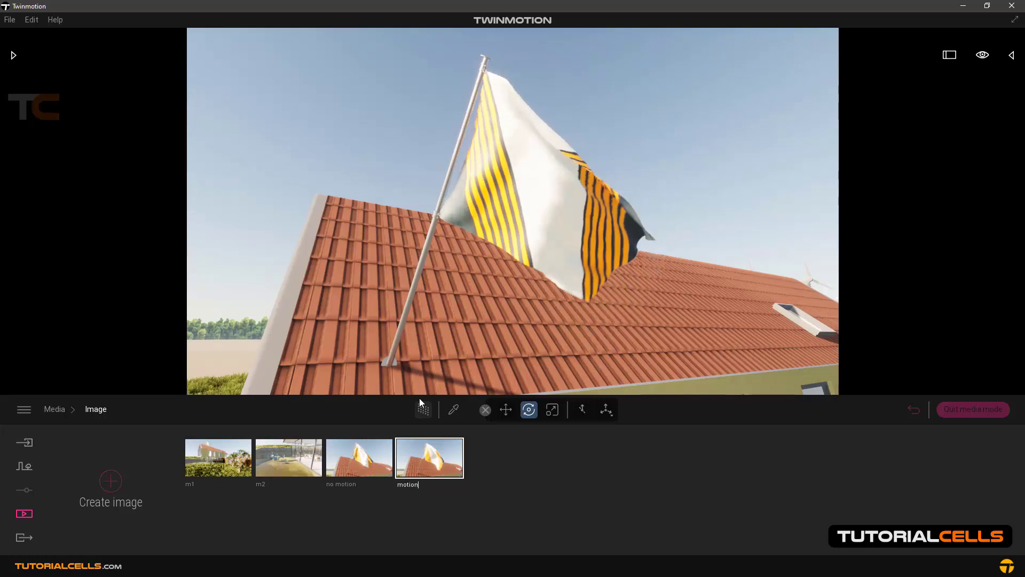
# Confirm the name "motion" for the duplicated flag image and look over the settings categories of image m1.
pyautogui.press('Return')
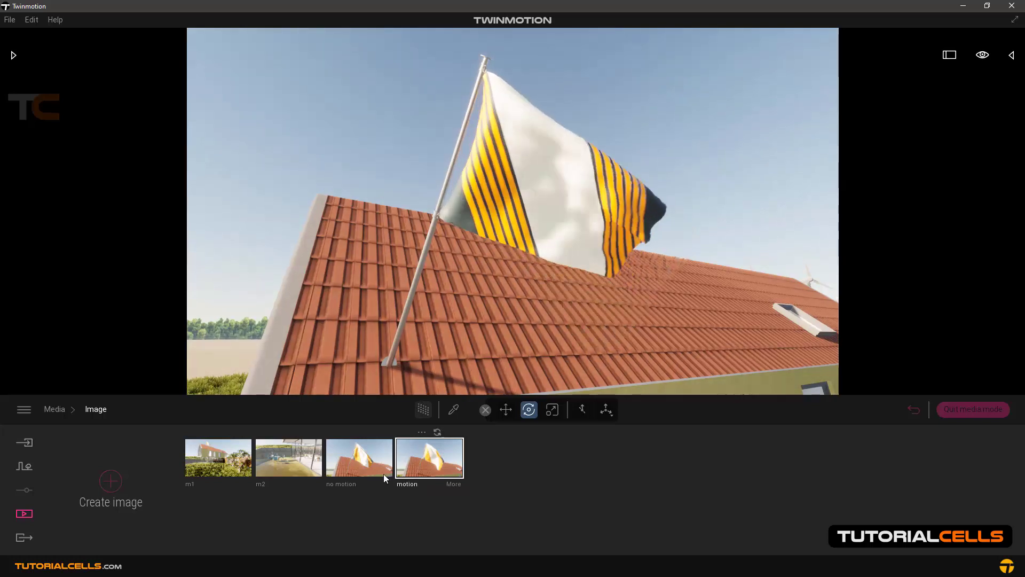
pyautogui.moveTo(211, 435)
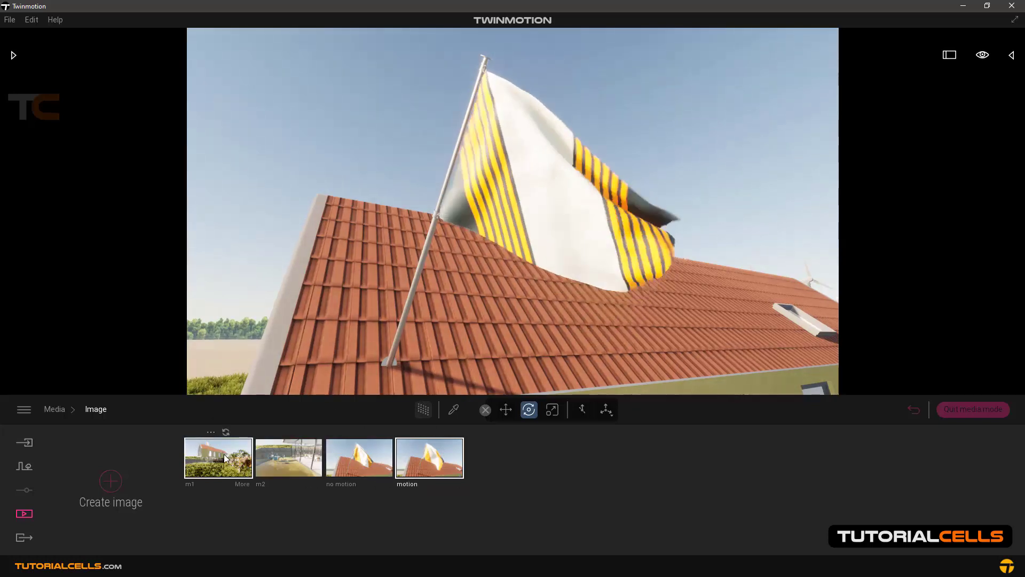
pyautogui.click(241, 485)
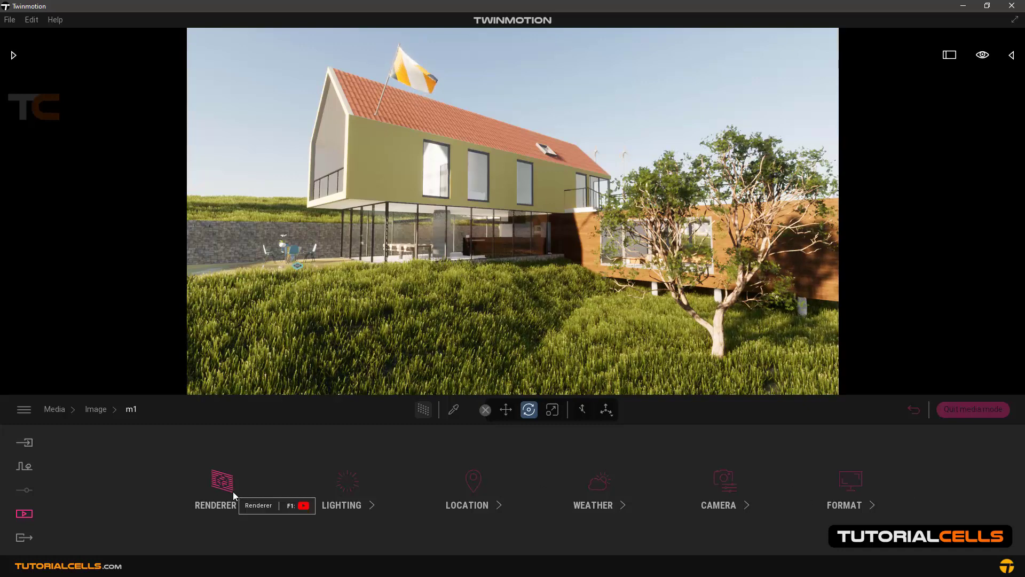
pyautogui.click(95, 409)
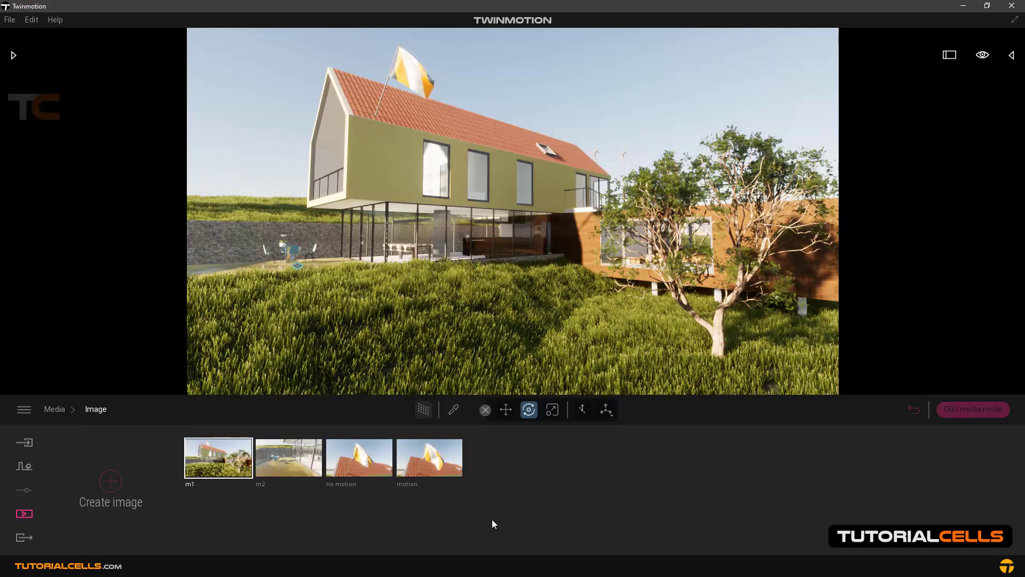
# Leave media mode for the normal scene view, then return to it by selecting image m1.
pyautogui.click(956, 414)
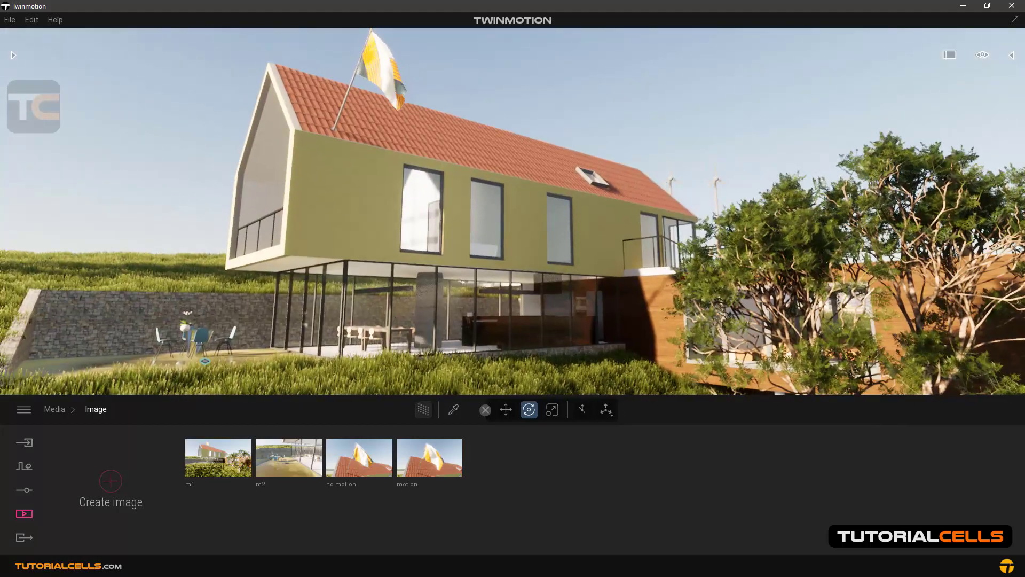
pyautogui.moveTo(202, 479)
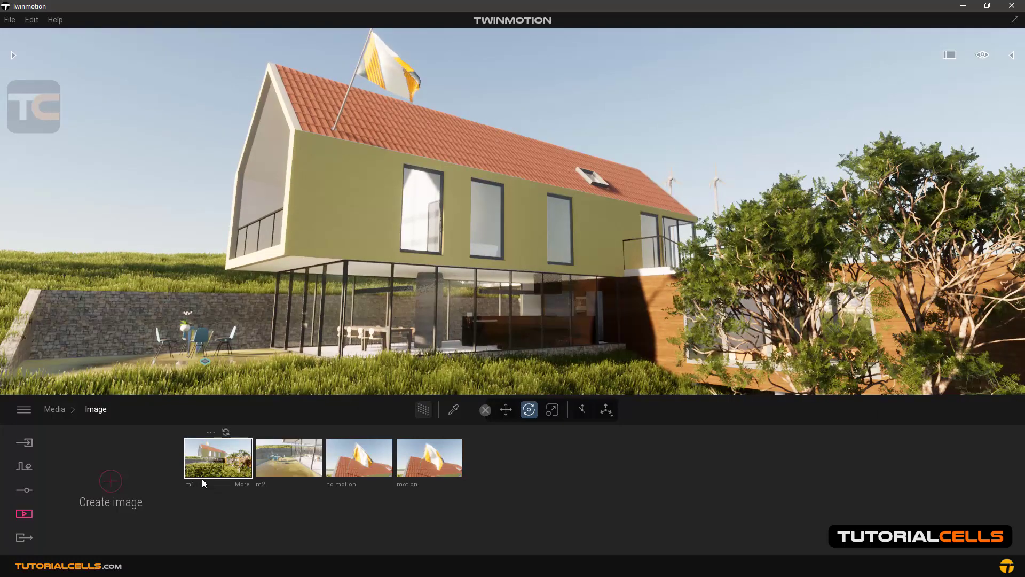
pyautogui.click(211, 472)
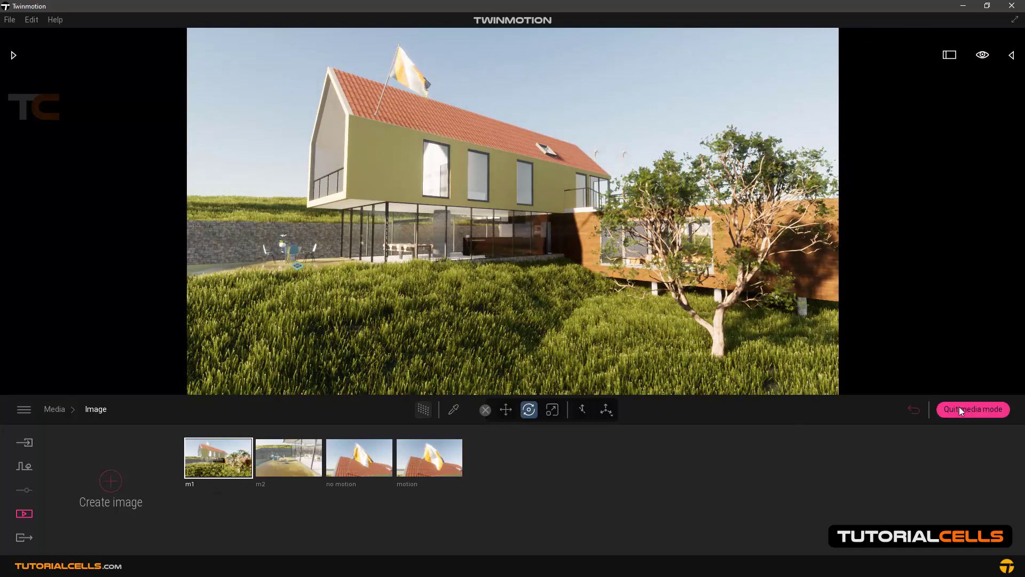
pyautogui.click(914, 410)
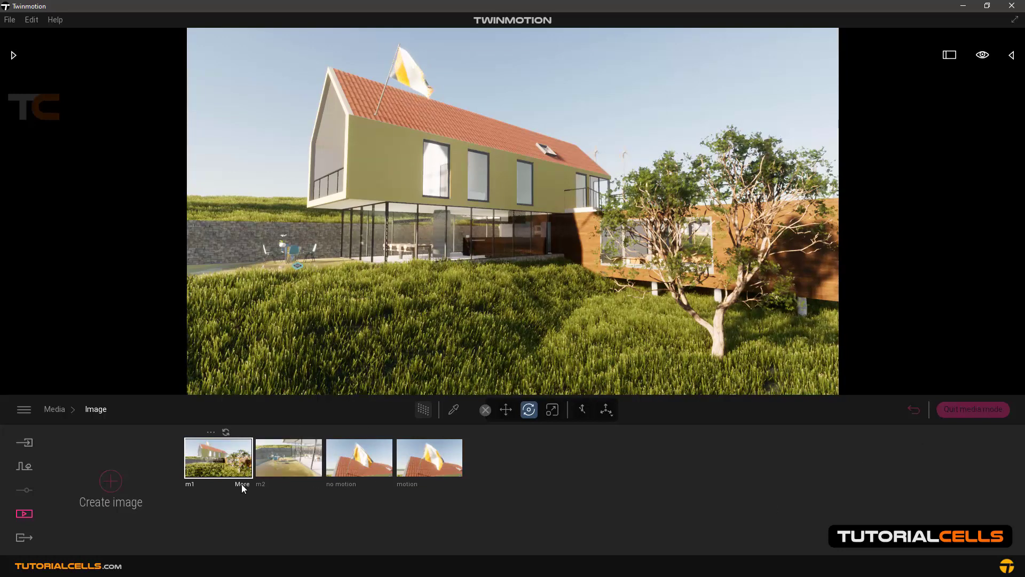
pyautogui.click(241, 483)
pyautogui.click(913, 410)
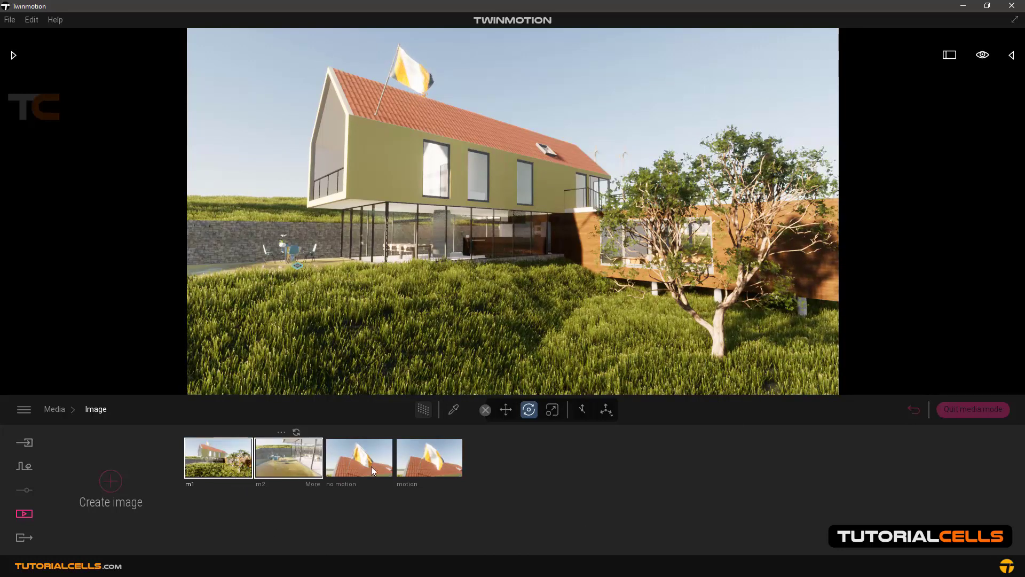
pyautogui.click(429, 459)
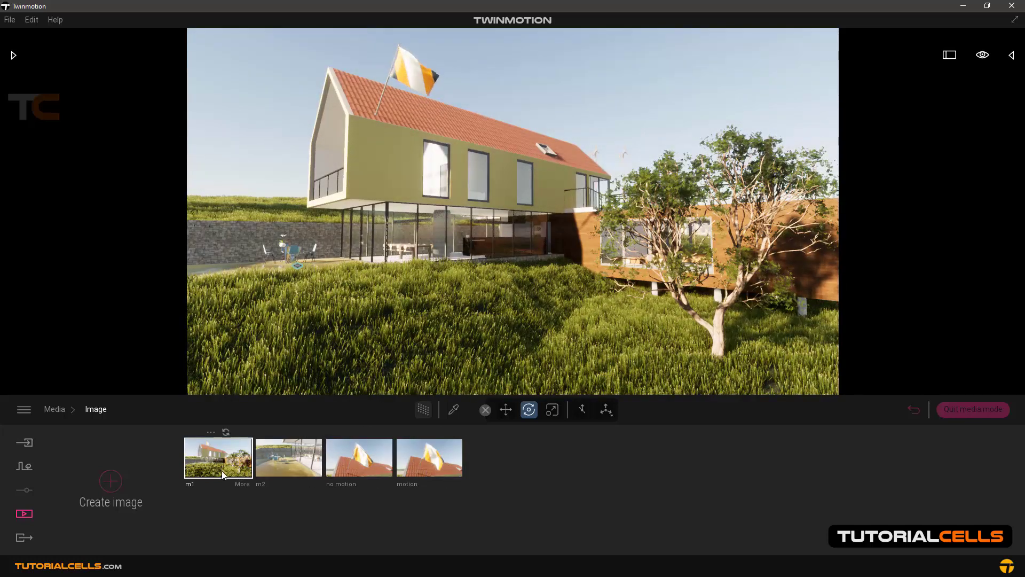
# Look at the renderer settings of image m1 and set its season to winter.
pyautogui.click(241, 484)
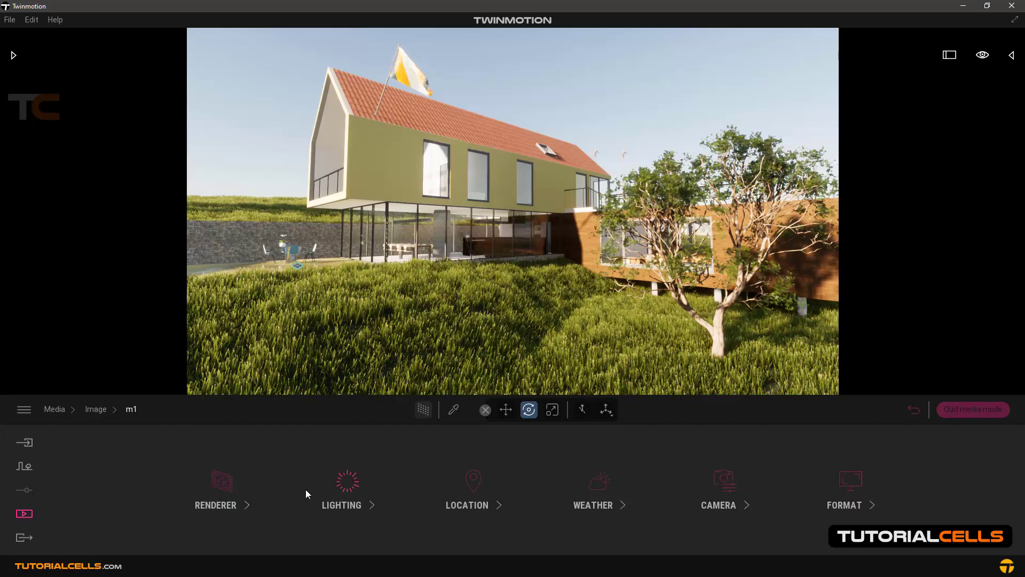
pyautogui.click(227, 487)
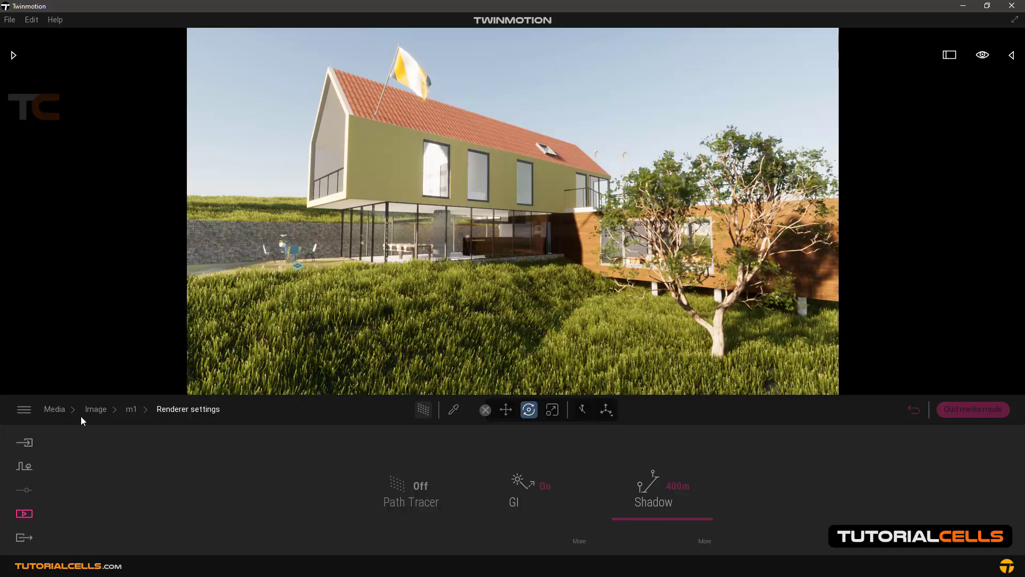
pyautogui.click(130, 409)
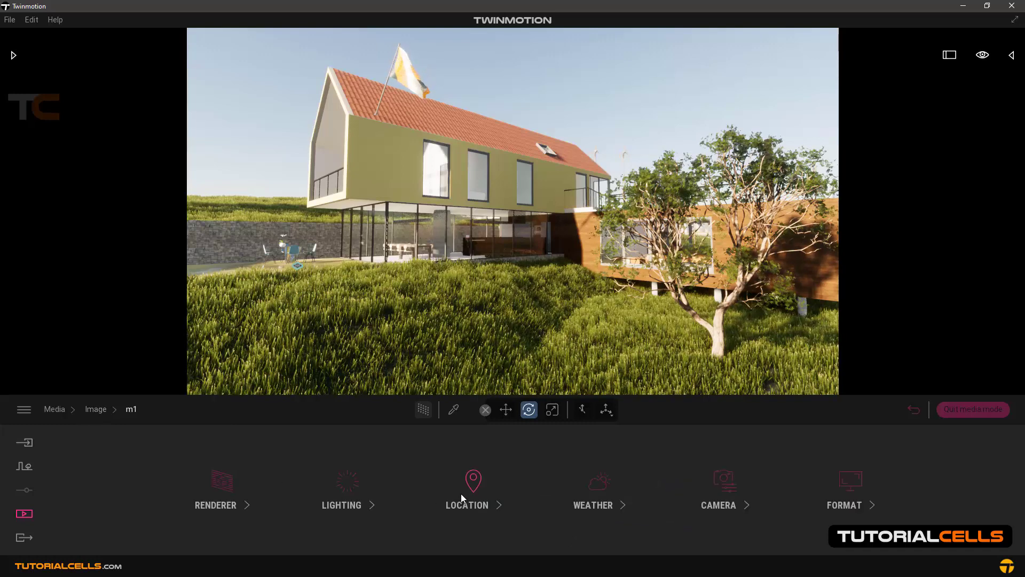
pyautogui.click(582, 483)
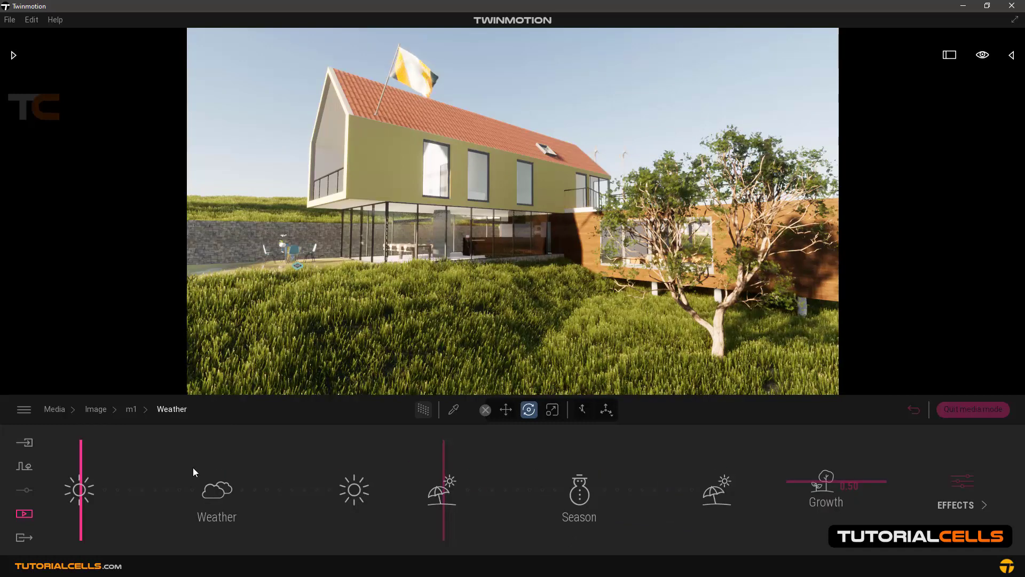
pyautogui.click(558, 476)
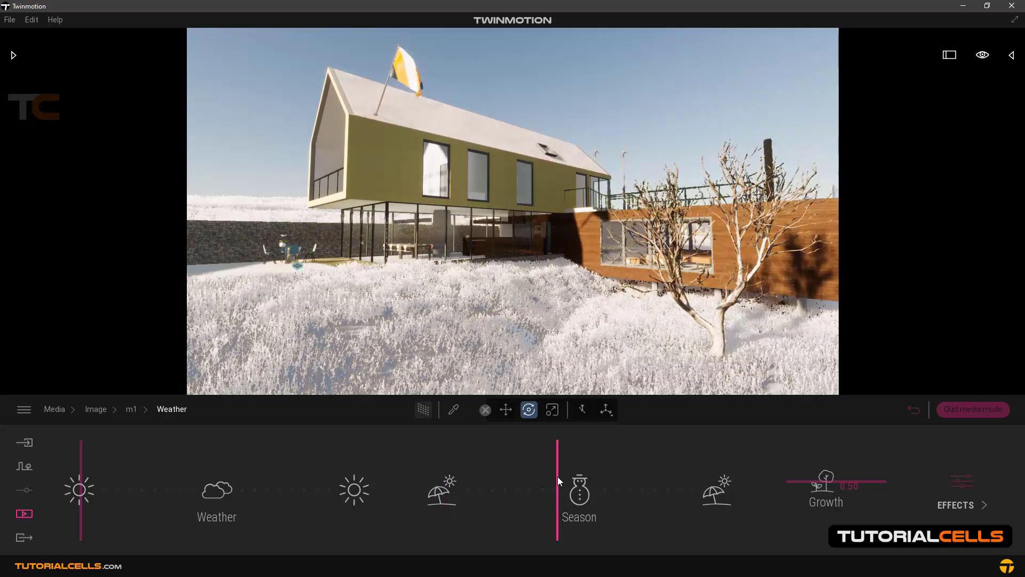
pyautogui.click(133, 411)
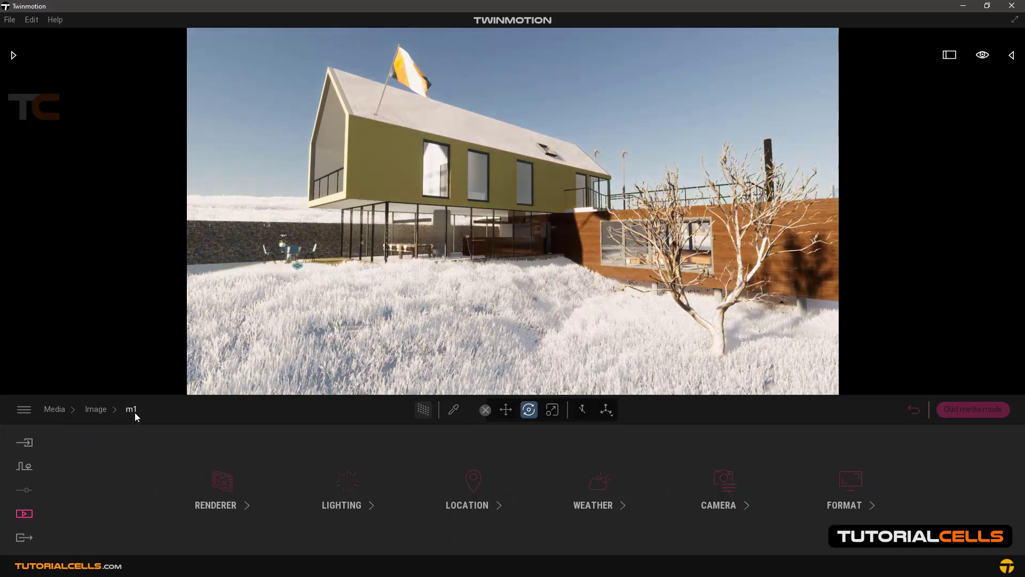
pyautogui.click(93, 409)
# Set the camera vignetting of terrace image m2 to 70%.
pyautogui.click(302, 463)
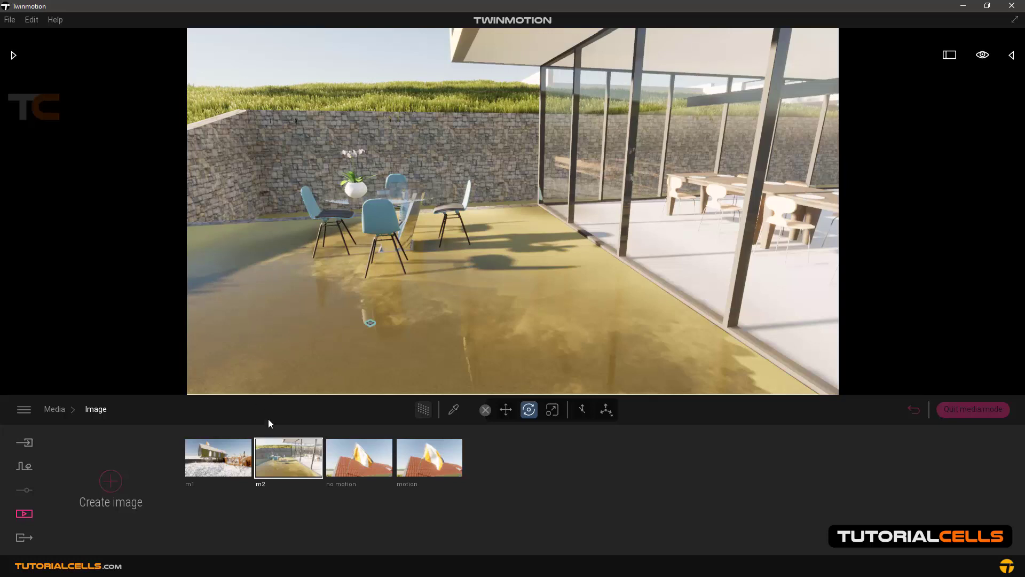
pyautogui.moveTo(261, 482)
pyautogui.click(308, 484)
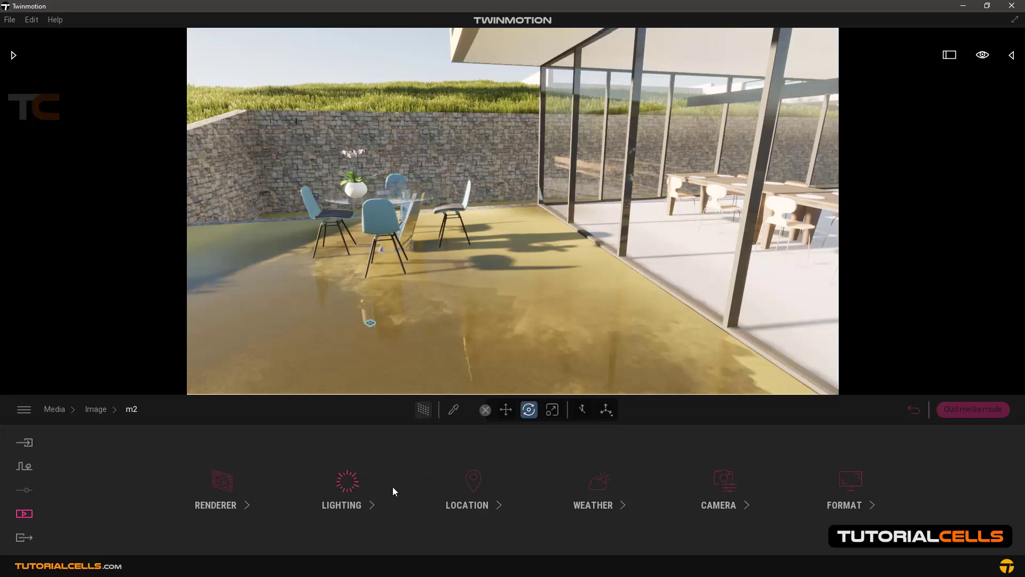
pyautogui.click(714, 479)
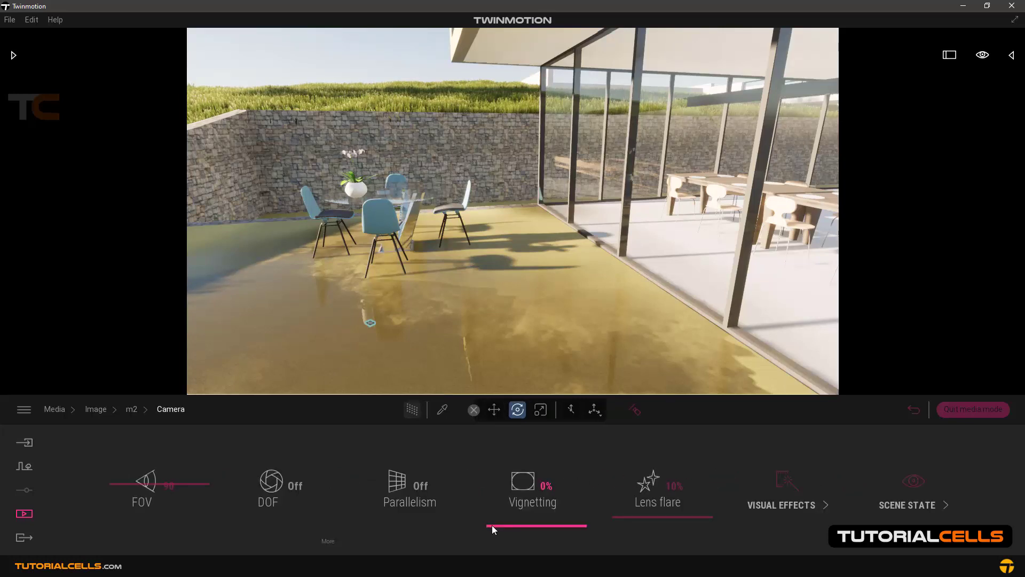
pyautogui.moveTo(492, 524); pyautogui.dragTo(498, 464)
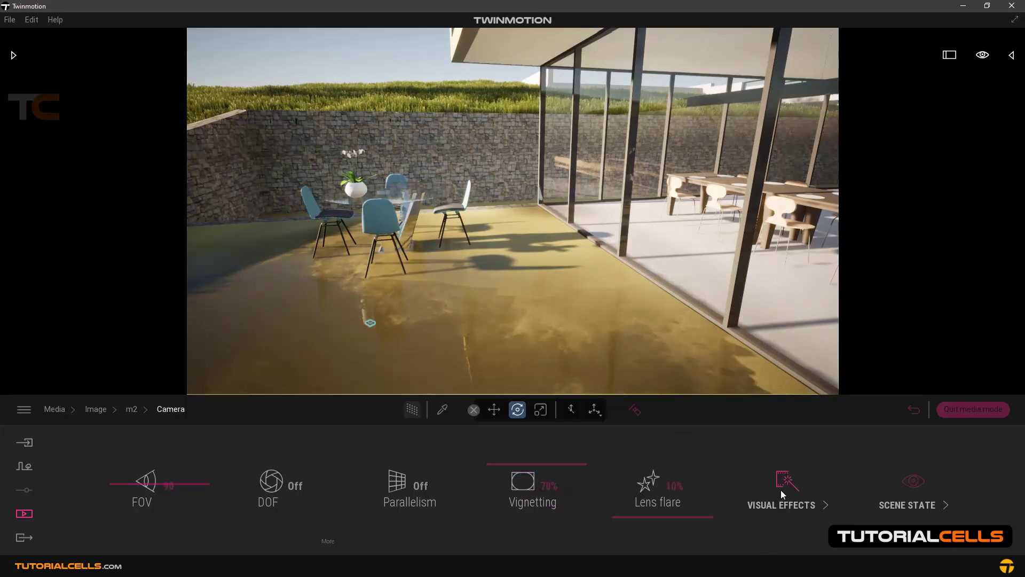
pyautogui.click(102, 408)
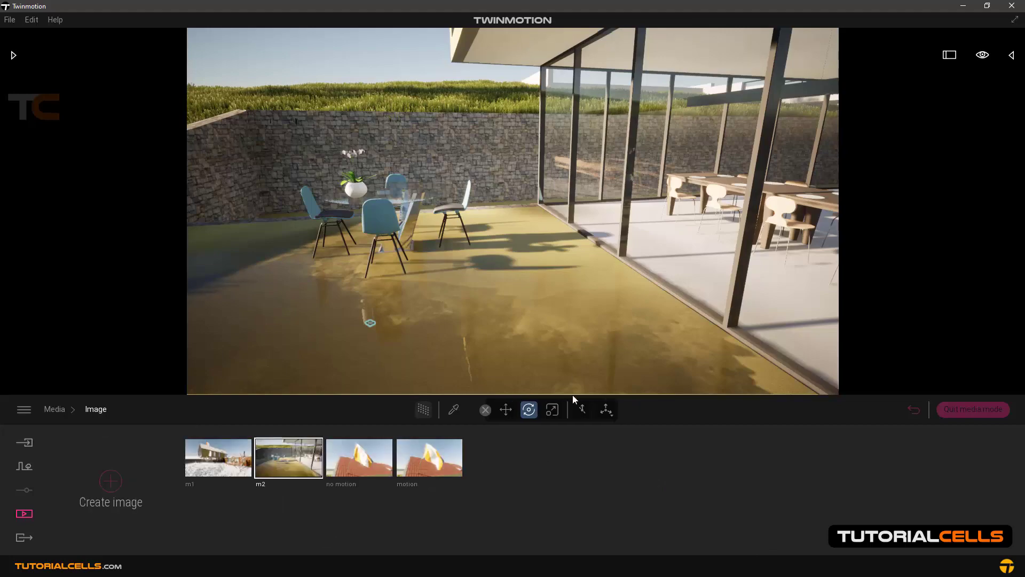
# Create an image of the house side facing the city skyline, with parallelism on and FOV at 132.
pyautogui.moveTo(572, 309); pyautogui.dragTo(484, 391)
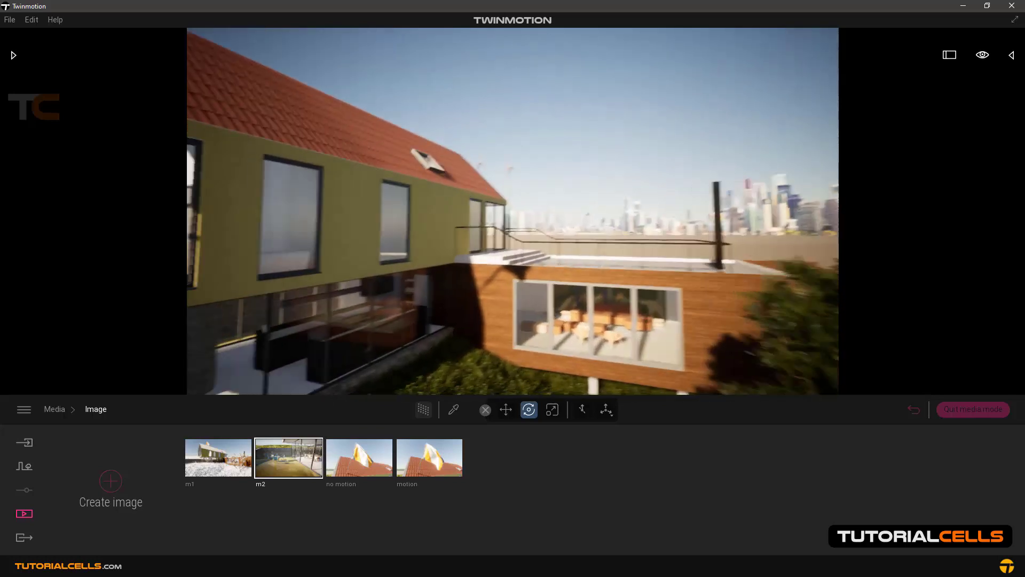
pyautogui.click(126, 482)
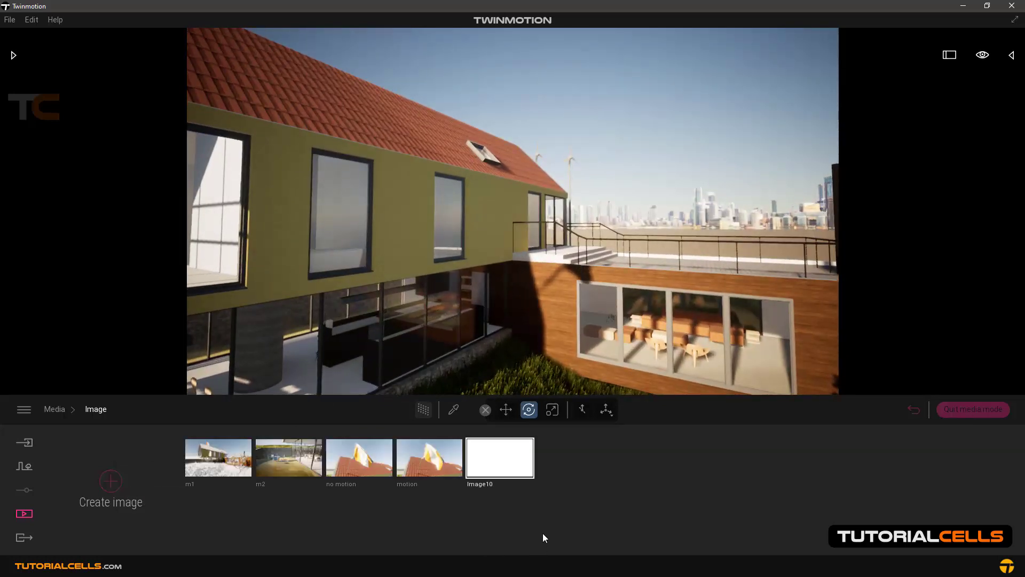
pyautogui.click(527, 484)
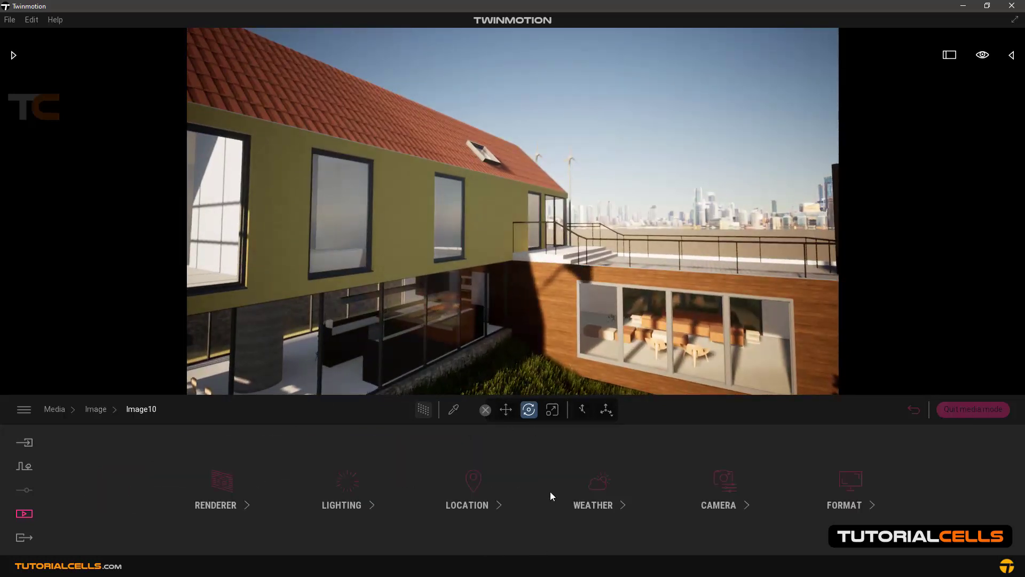
pyautogui.click(719, 482)
pyautogui.click(427, 488)
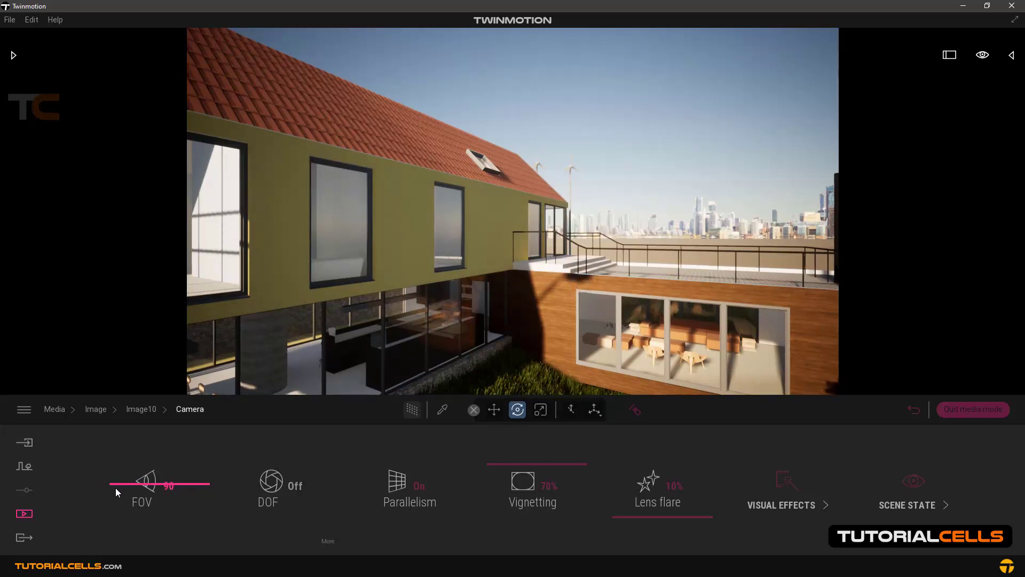
pyautogui.moveTo(115, 488); pyautogui.dragTo(203, 523)
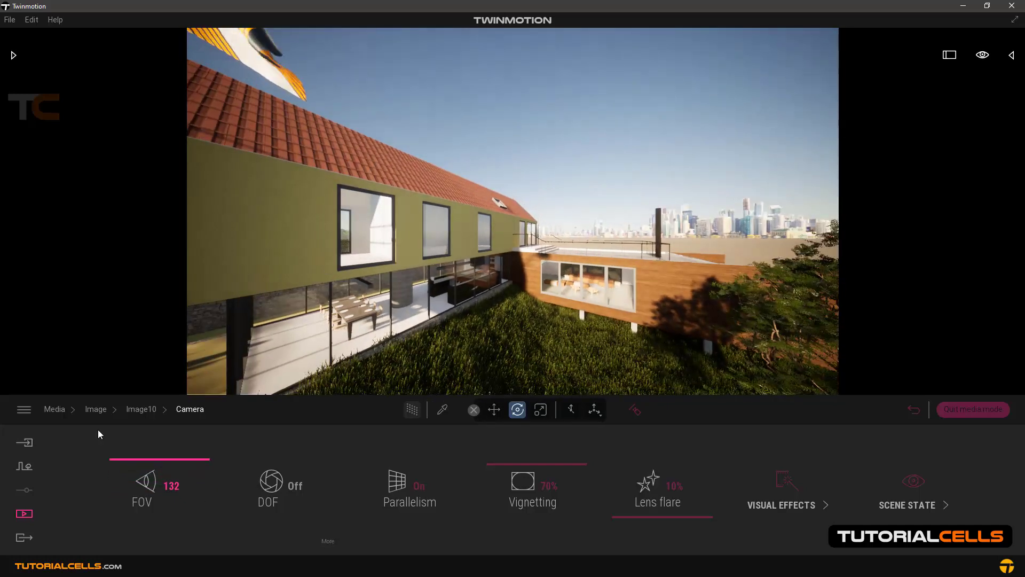
pyautogui.click(104, 412)
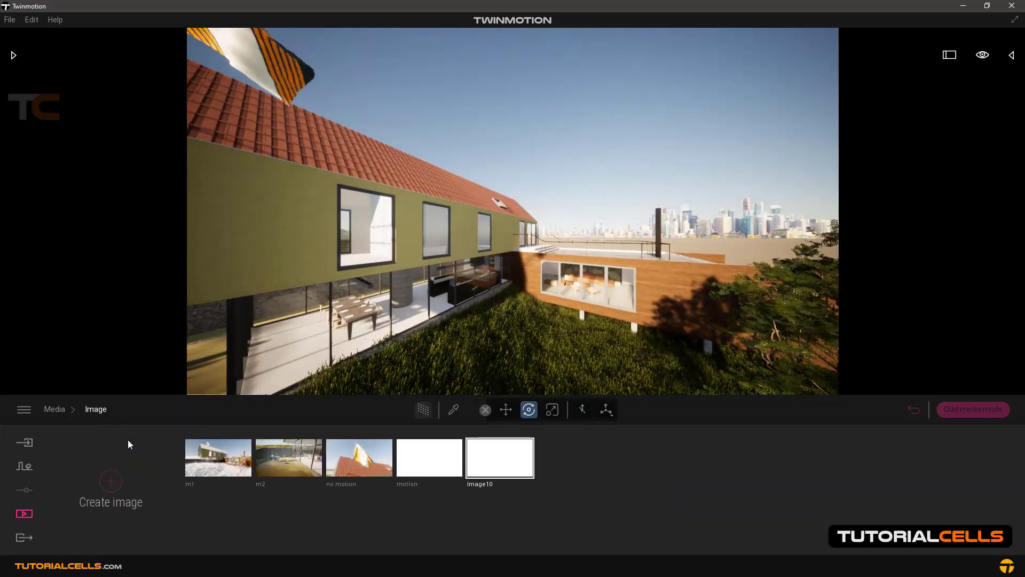
# Compare the views and individual settings of the images m1, m2 and "no motion".
pyautogui.click(216, 464)
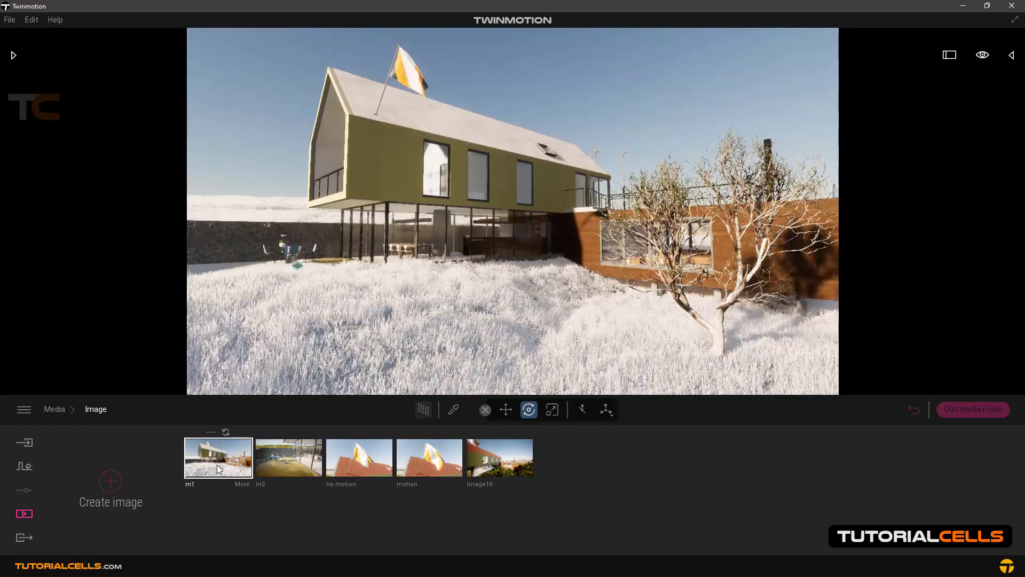
pyautogui.click(292, 468)
pyautogui.click(357, 457)
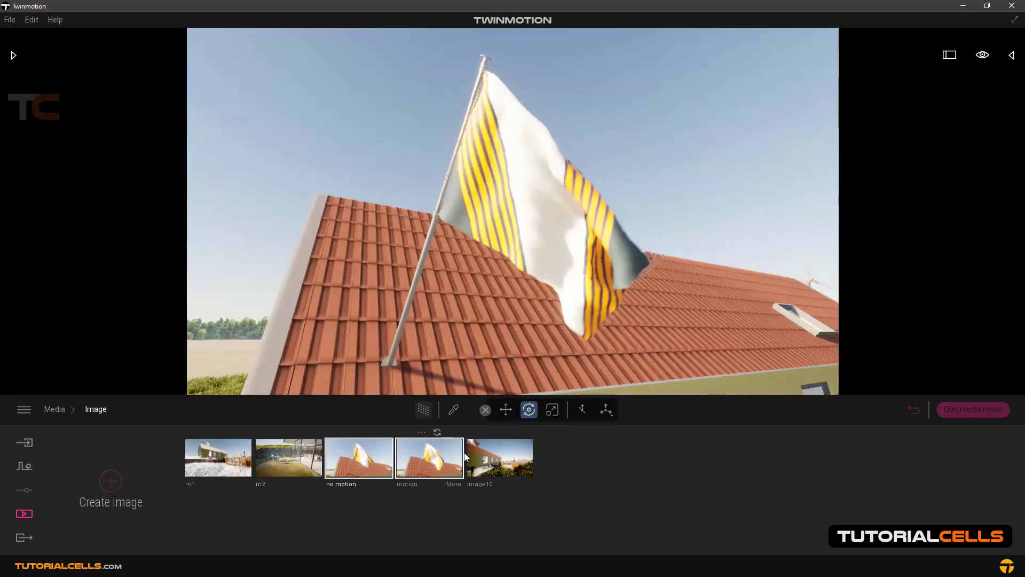
# Delete Image10, the wide view of the house side.
pyautogui.click(484, 452)
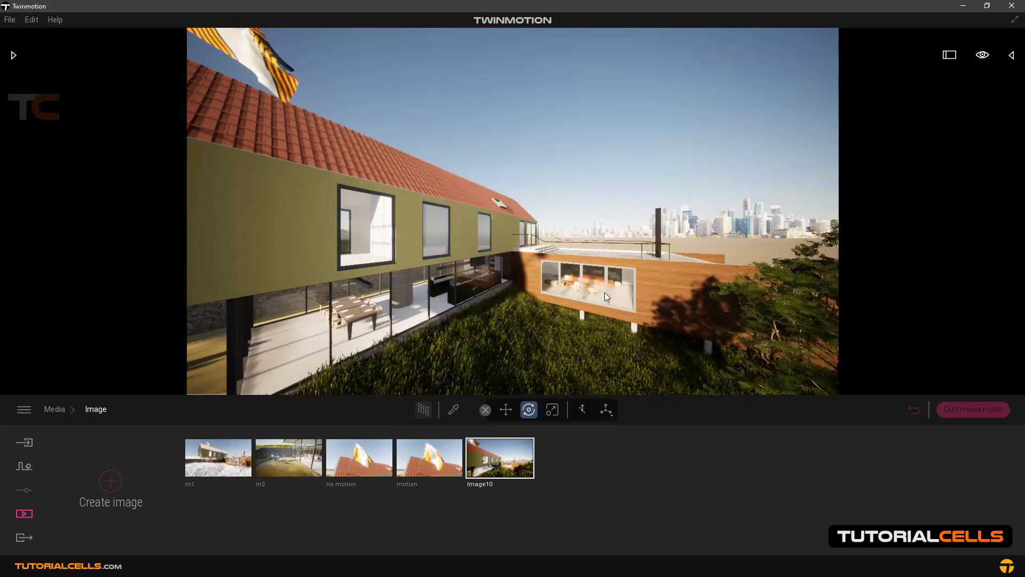
pyautogui.click(492, 431)
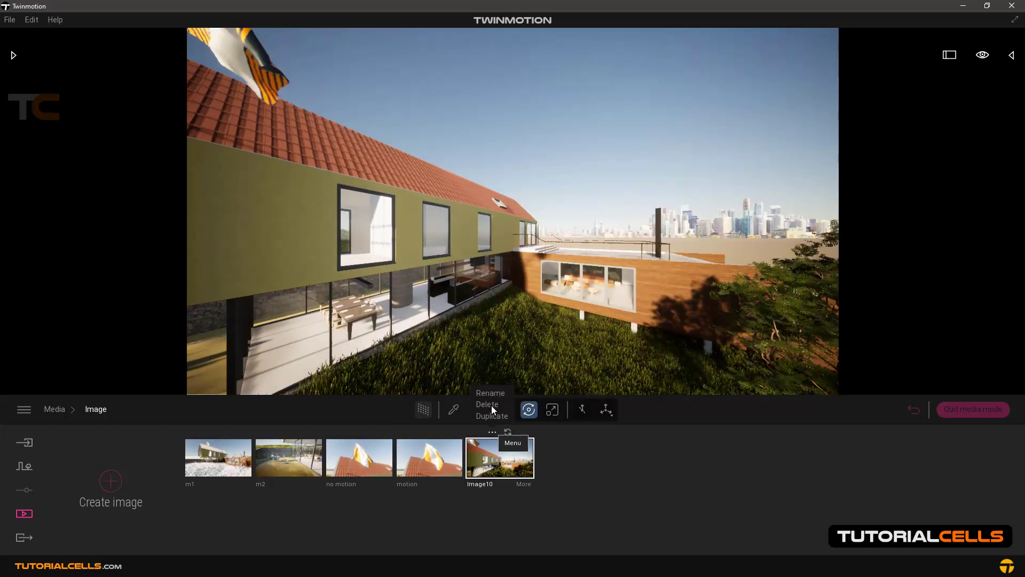
pyautogui.click(490, 404)
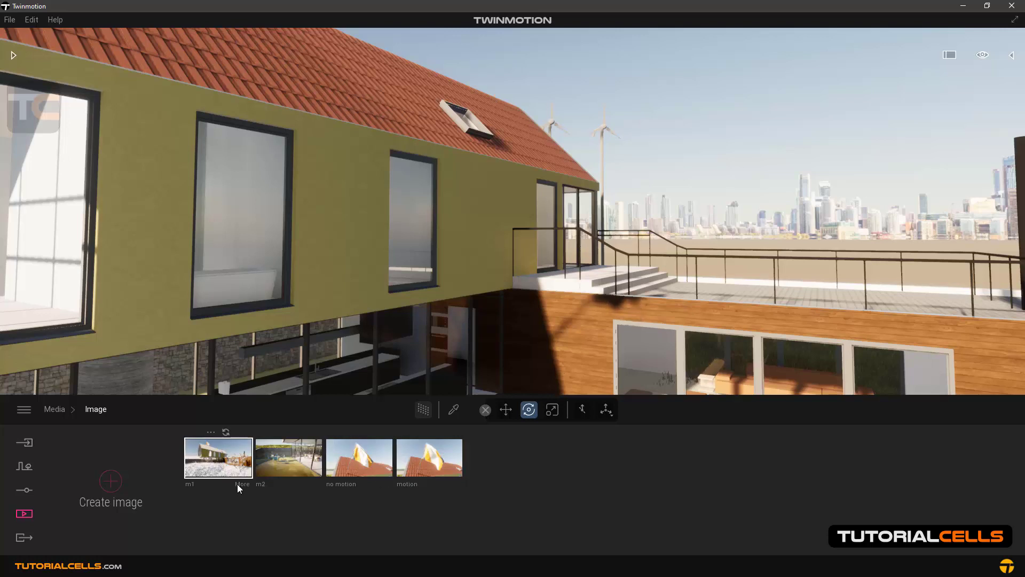
# Set the season of image m1 back to summer.
pyautogui.doubleClick(237, 483)
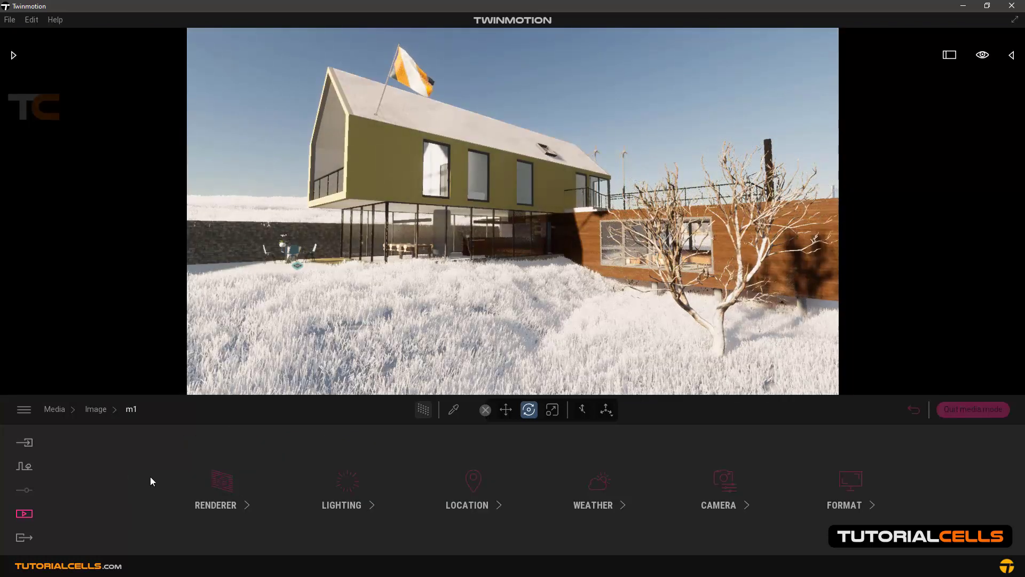
pyautogui.click(600, 482)
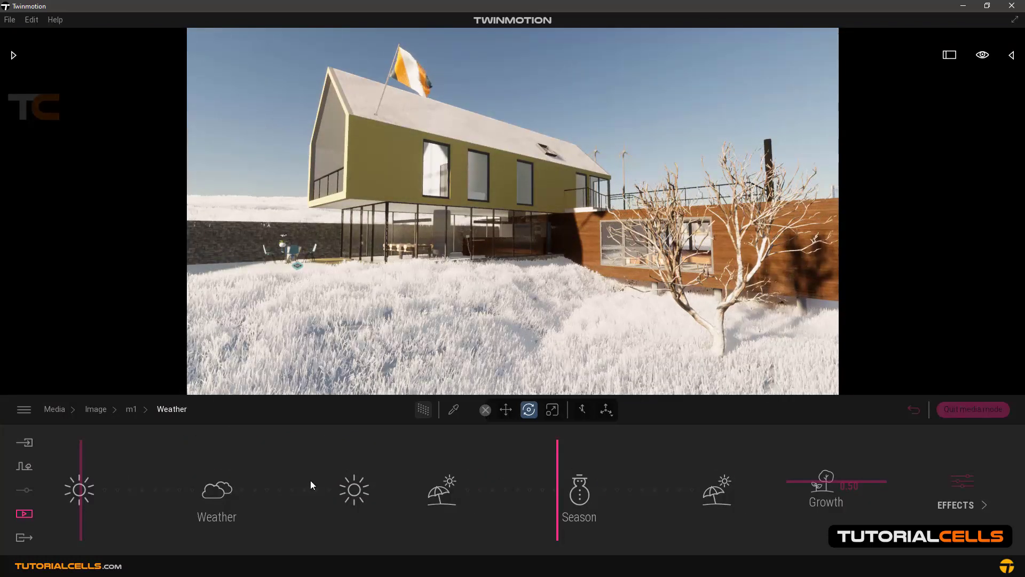
pyautogui.moveTo(556, 469)
pyautogui.mouseDown()
pyautogui.moveTo(427, 478)
pyautogui.moveTo(443, 481)
pyautogui.mouseUp()
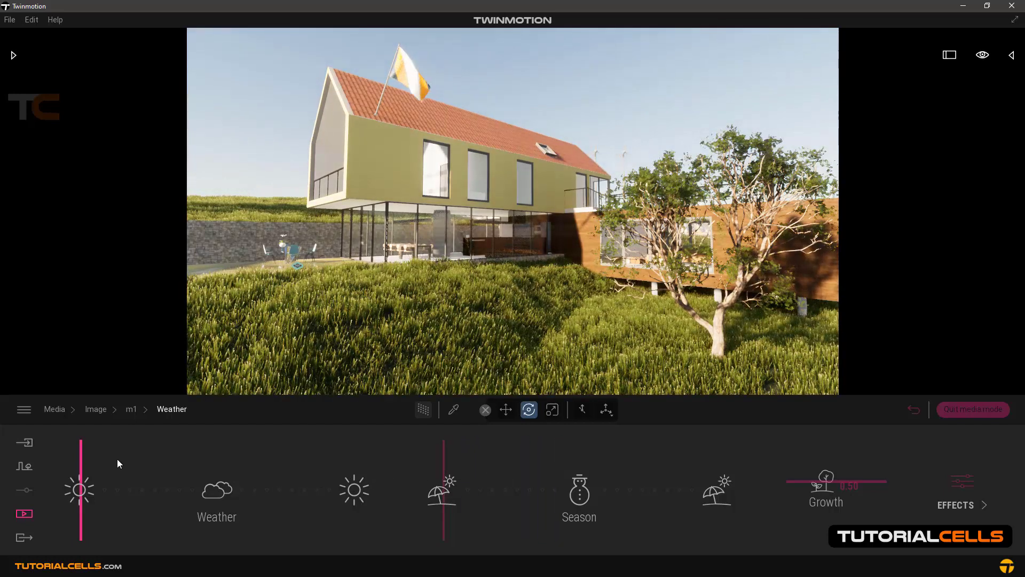
# Review the lighting settings of image m2, then return to the image list.
pyautogui.click(95, 409)
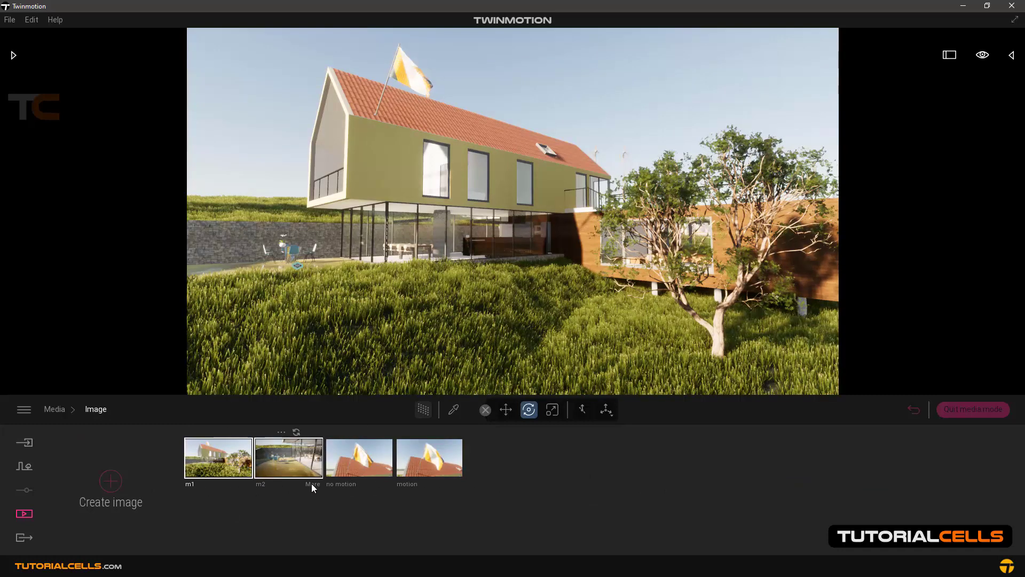
pyautogui.click(311, 482)
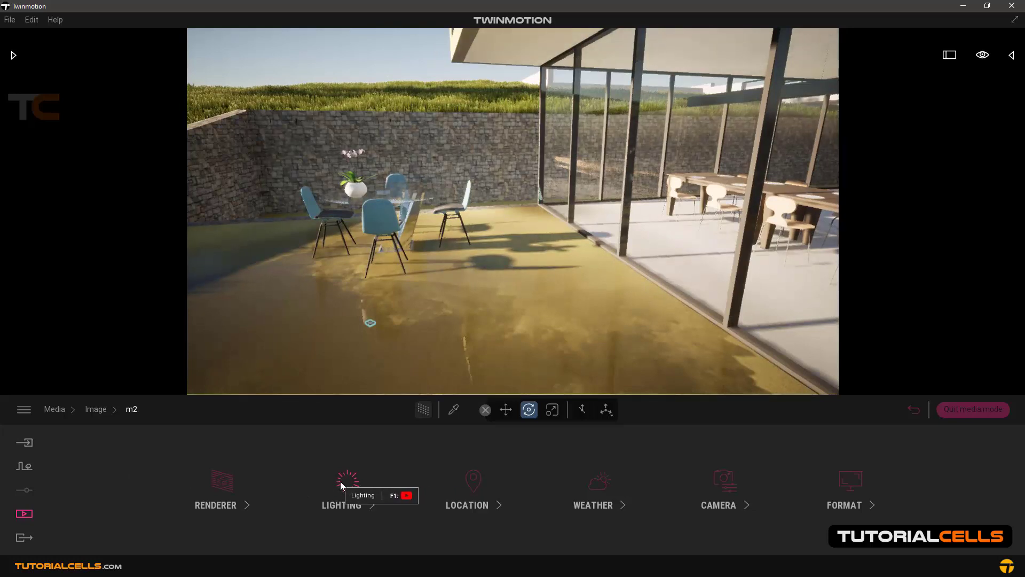
pyautogui.click(341, 482)
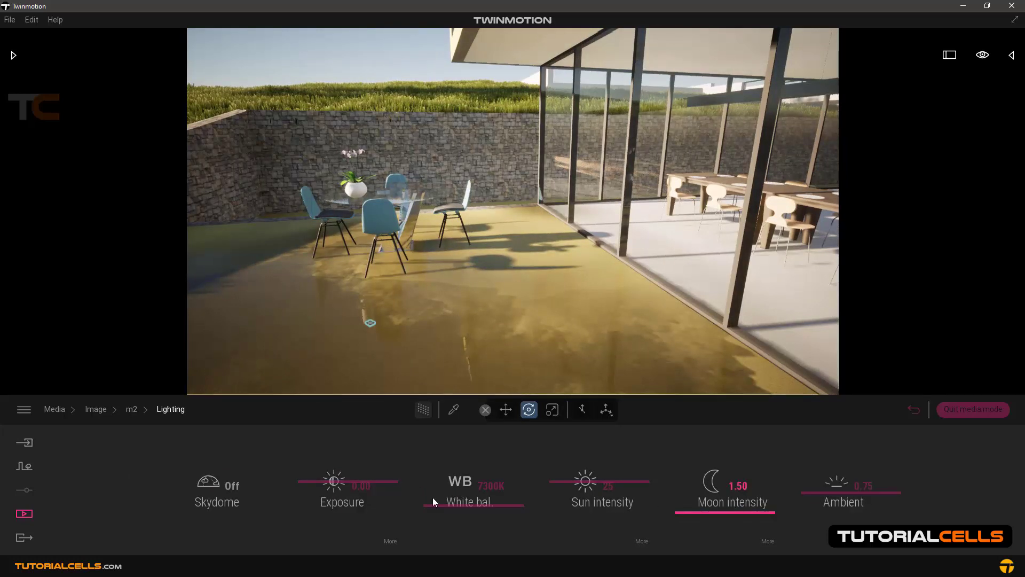
pyautogui.click(94, 412)
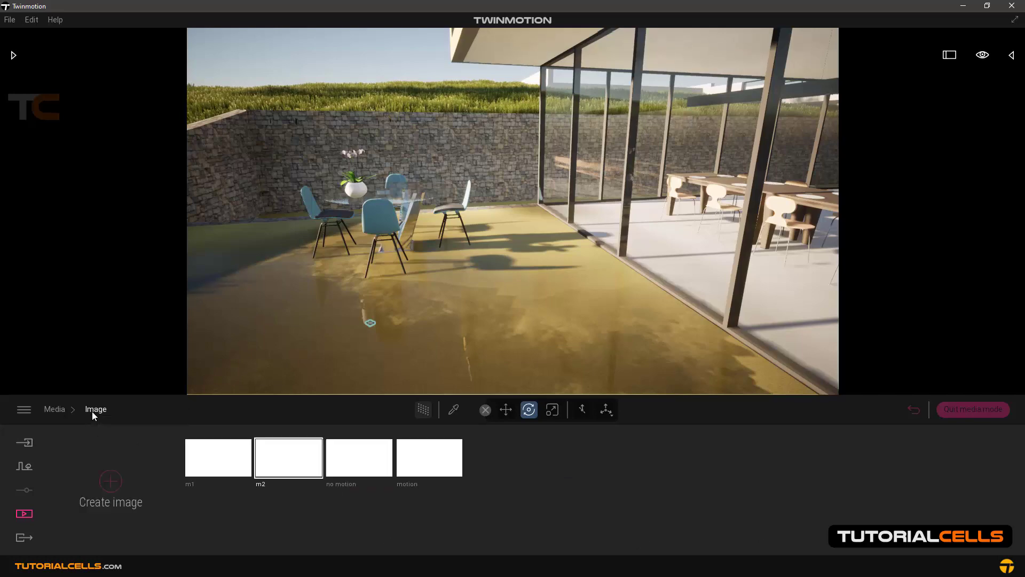
# Duplicate image m1 and place the copy directly after the original in the image list.
pyautogui.click(217, 469)
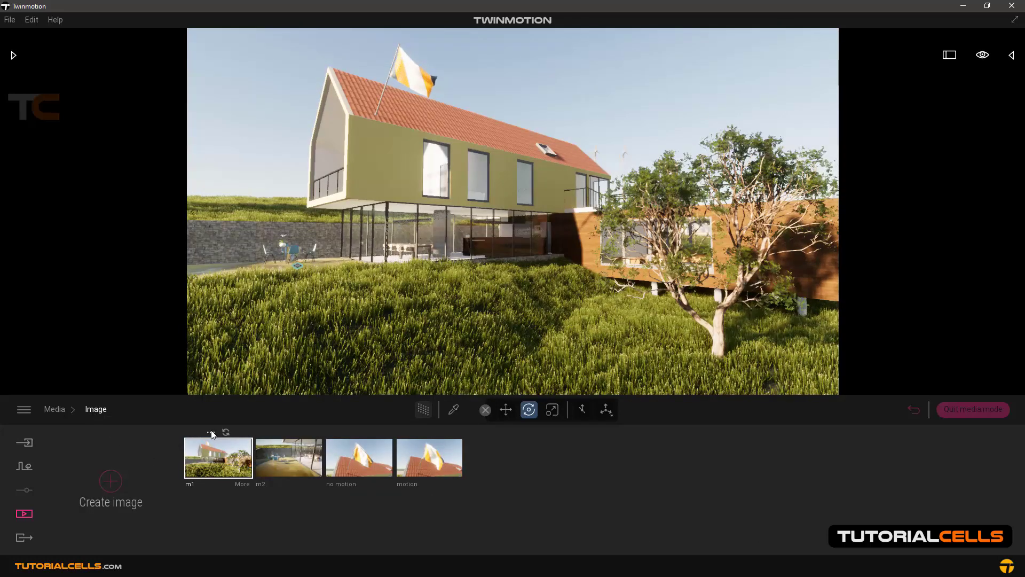
pyautogui.click(212, 434)
pyautogui.click(216, 416)
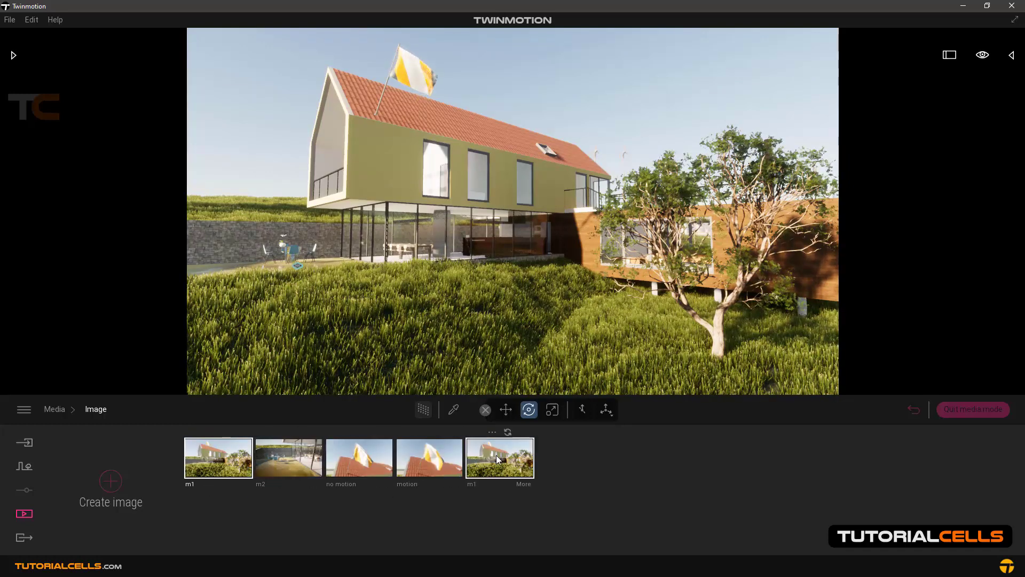
pyautogui.moveTo(496, 458); pyautogui.dragTo(267, 453)
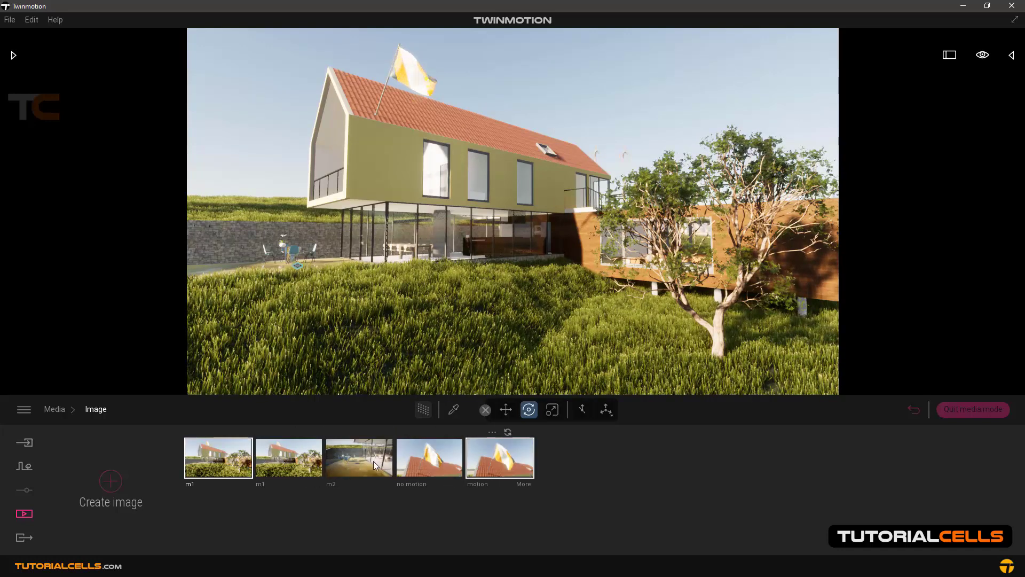
# Rename the copy of image m1 as 3.
pyautogui.click(283, 431)
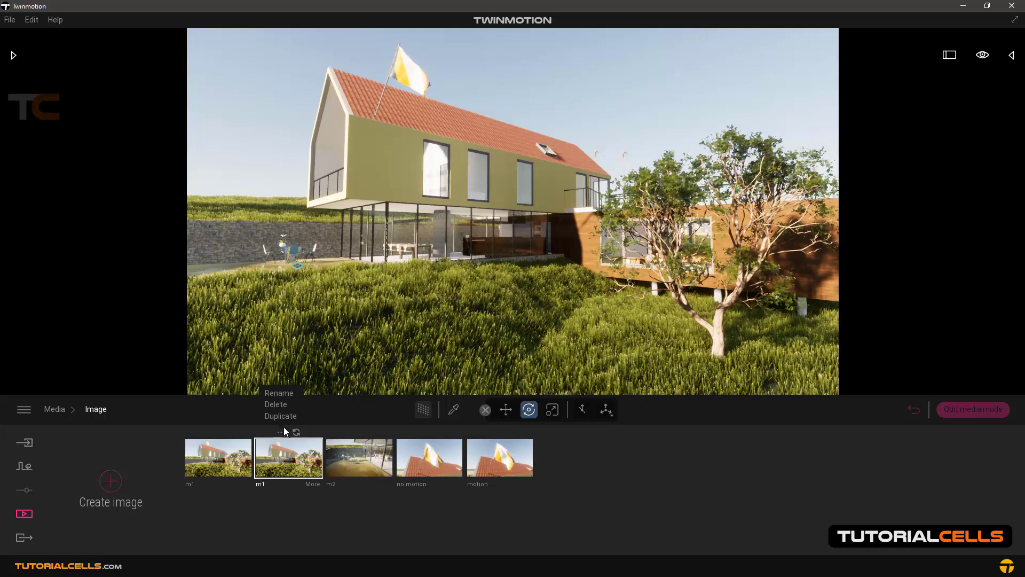
pyautogui.click(285, 396)
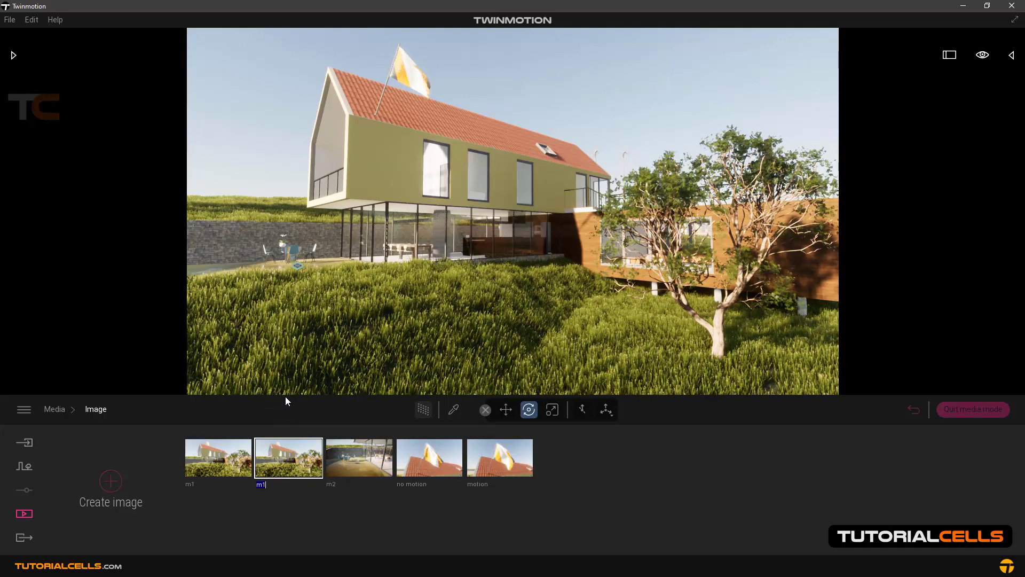
pyautogui.write('3')
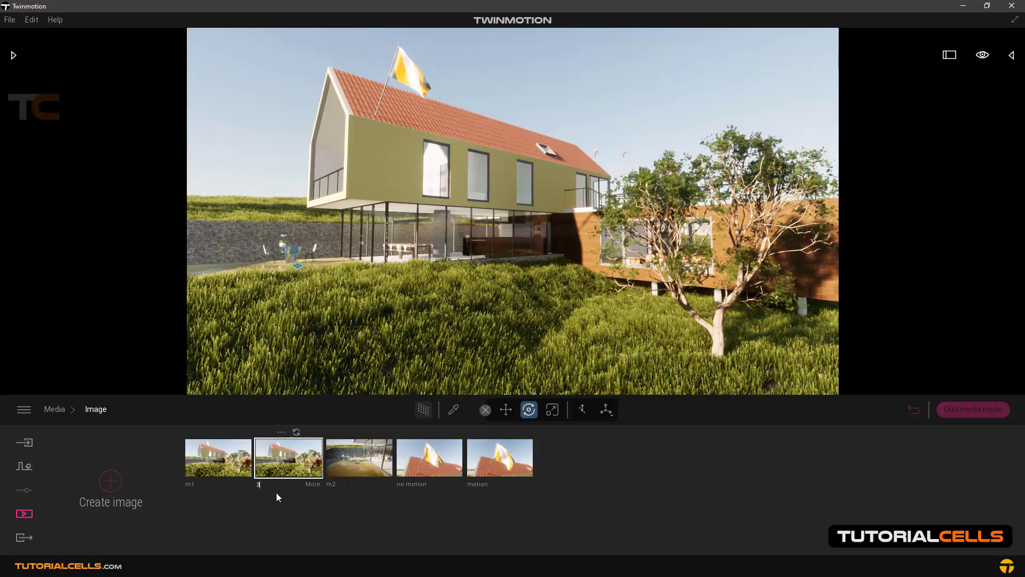
pyautogui.press('Return')
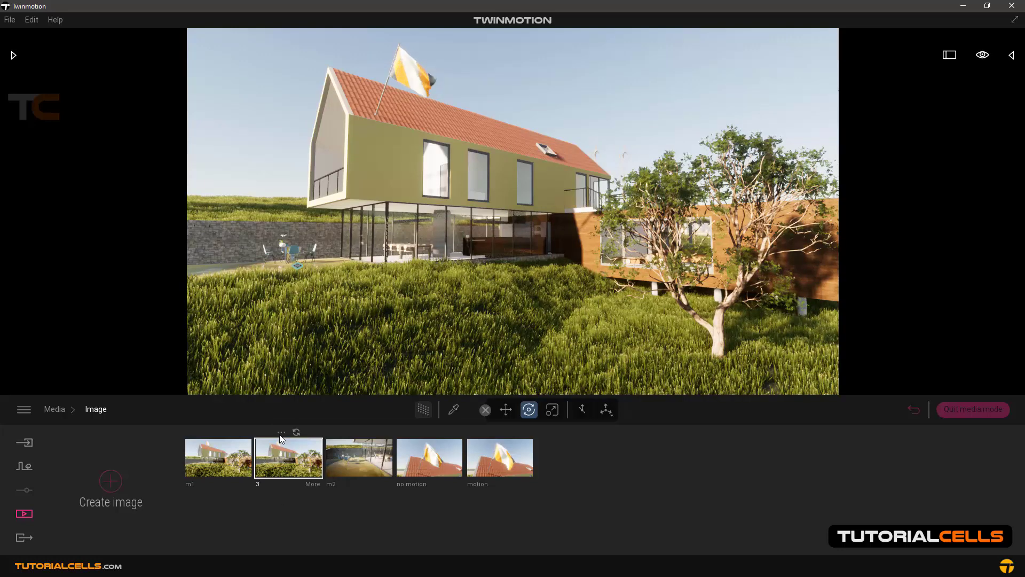
# Rename the image between m1 and m2 as ni.
pyautogui.click(282, 432)
pyautogui.click(278, 392)
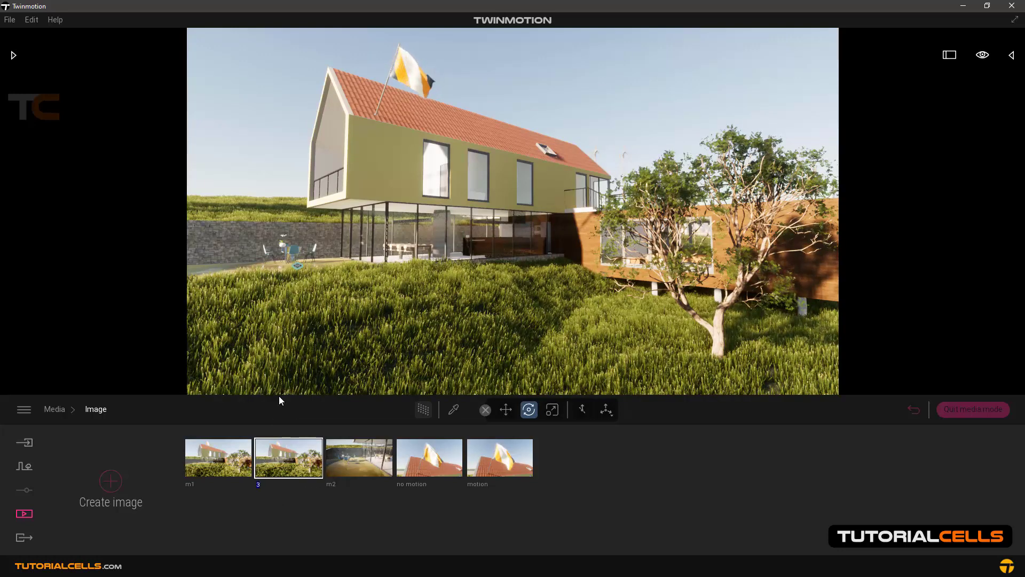
pyautogui.write('ni')
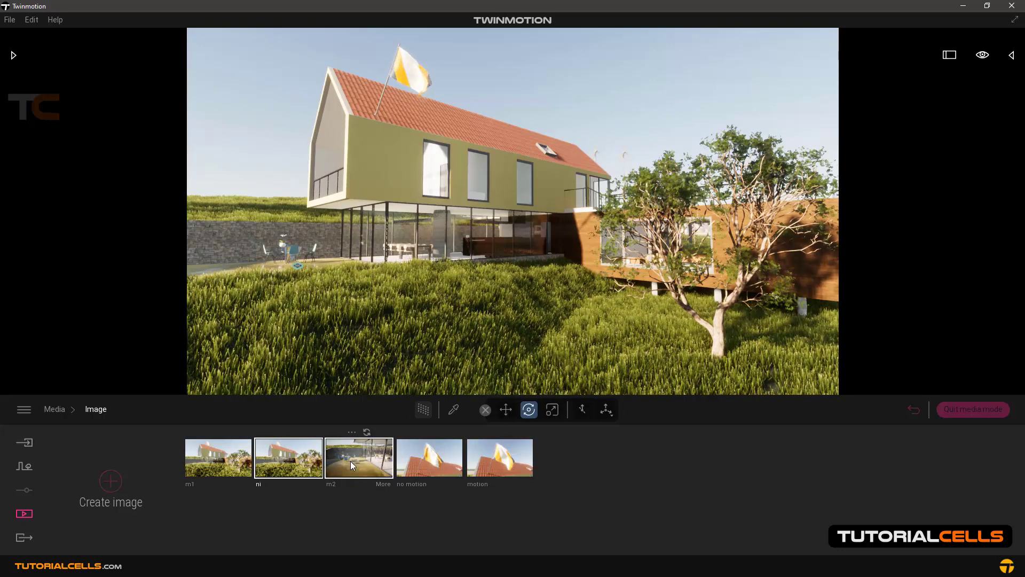
# Set image ni's time of day to 00:00 and its north offset to 70°.
pyautogui.click(313, 484)
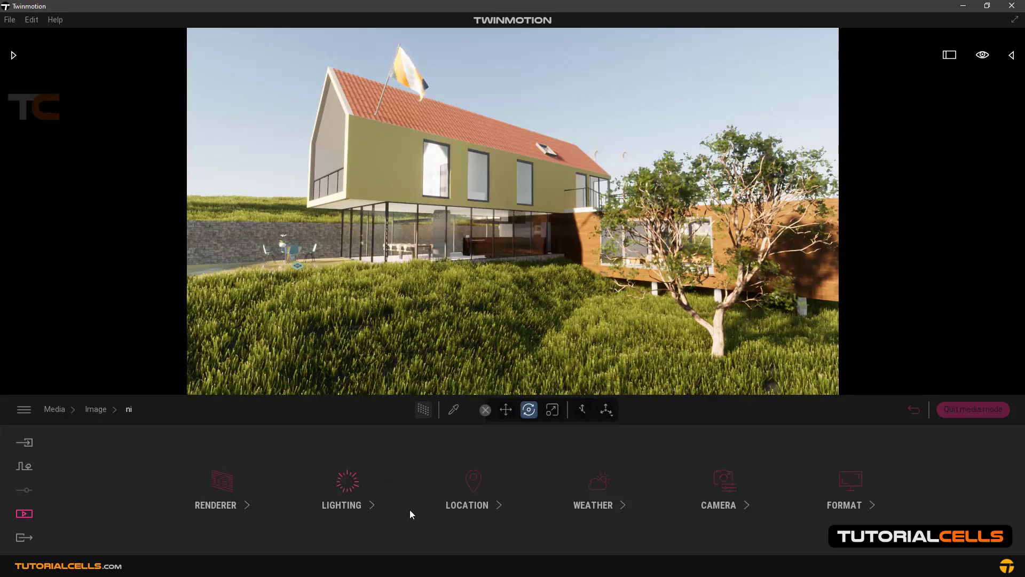
pyautogui.click(472, 484)
pyautogui.moveTo(536, 507); pyautogui.dragTo(559, 346)
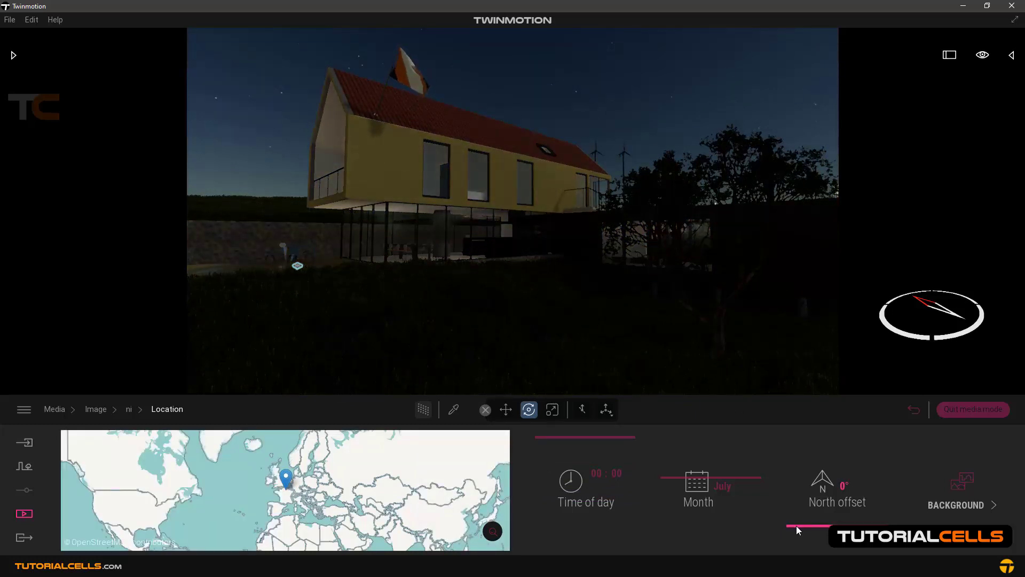
pyautogui.moveTo(796, 523)
pyautogui.mouseDown()
pyautogui.moveTo(798, 483)
pyautogui.moveTo(802, 519)
pyautogui.mouseUp()
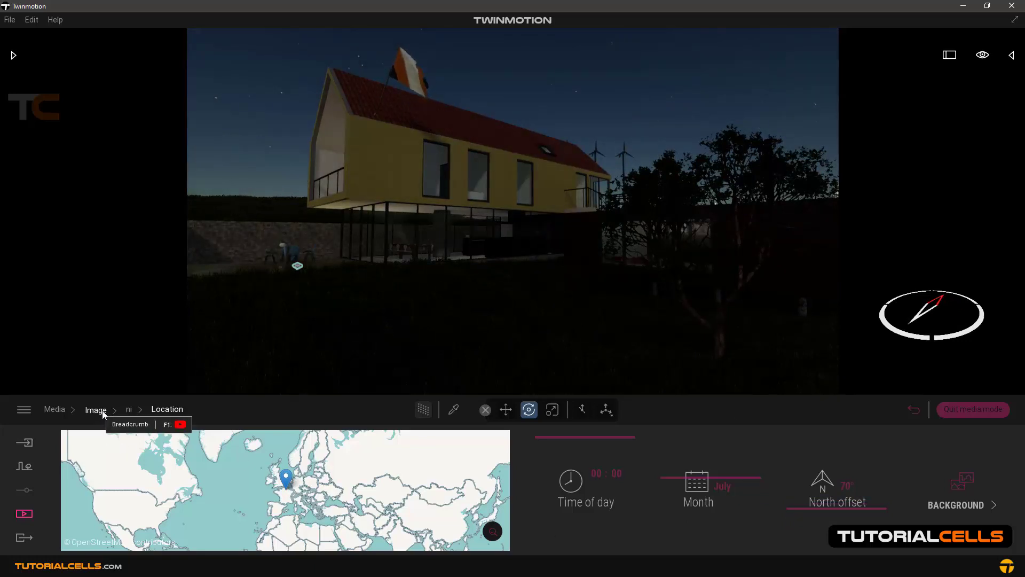
# Set the moon intensity of image ni to 1.47 and return to the image list.
pyautogui.click(129, 409)
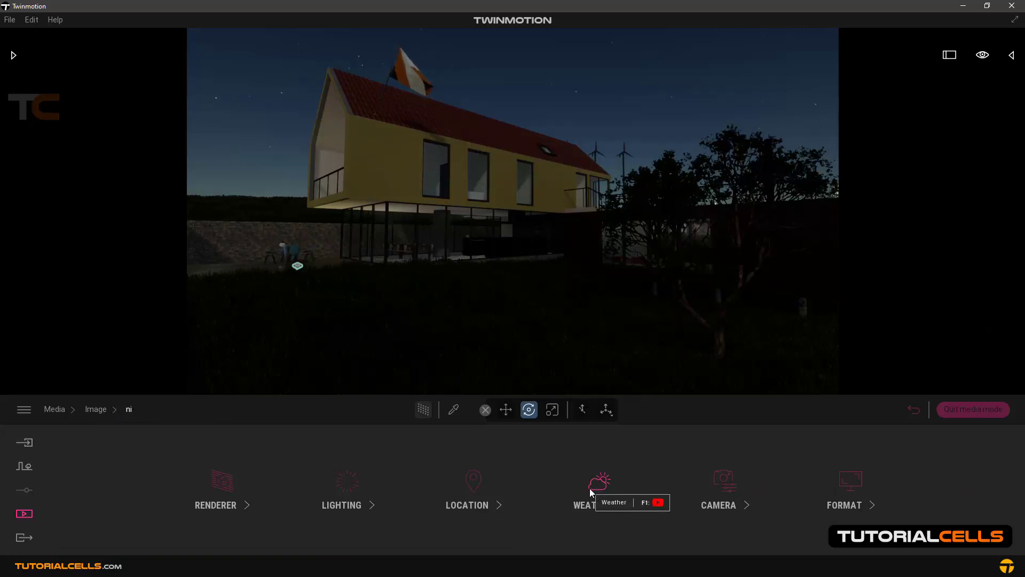
pyautogui.click(338, 480)
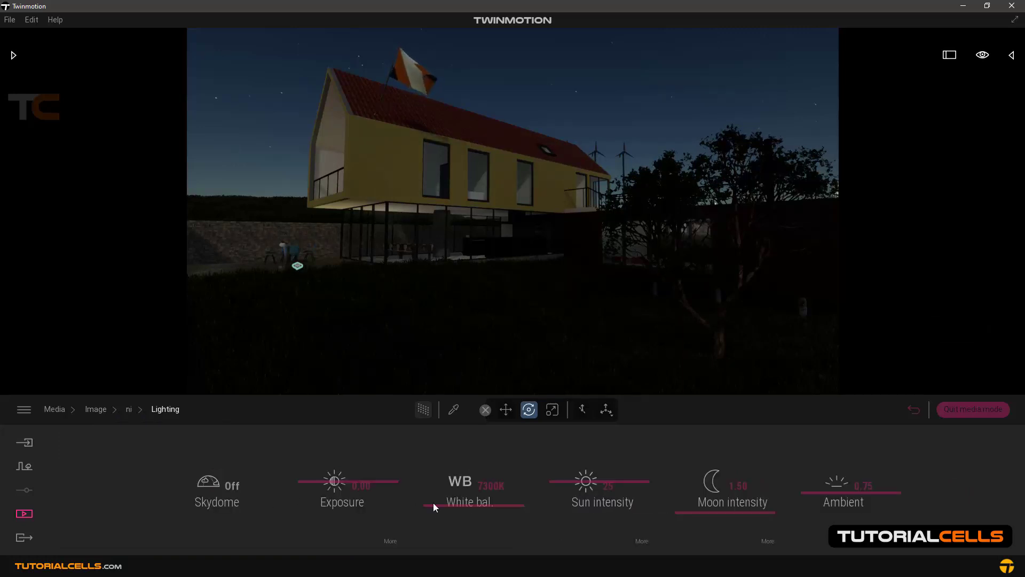
pyautogui.moveTo(680, 511)
pyautogui.mouseDown()
pyautogui.moveTo(683, 496)
pyautogui.moveTo(683, 540)
pyautogui.moveTo(686, 511)
pyautogui.mouseUp()
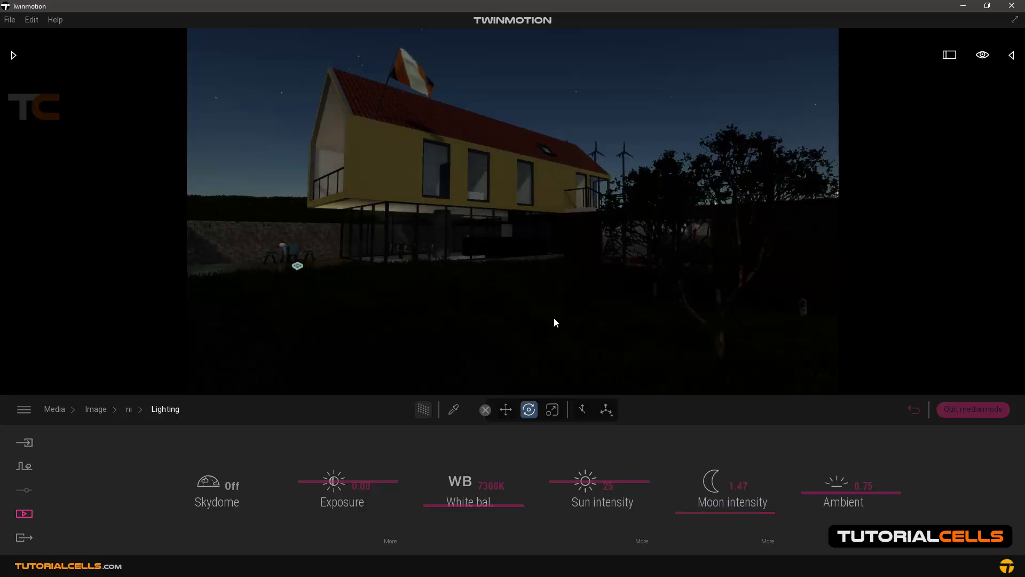
pyautogui.click(95, 408)
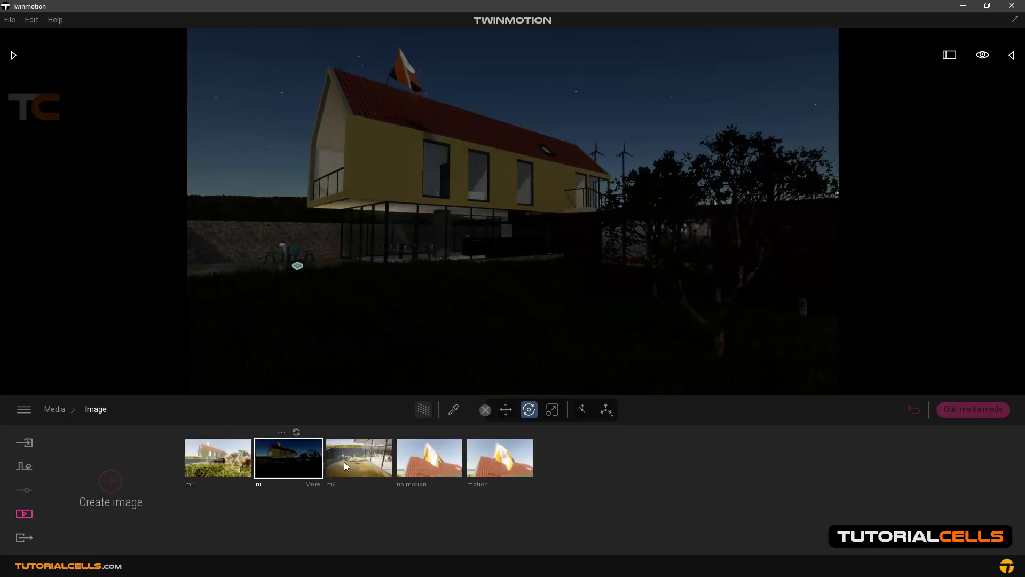
# Compare the views of images m1, ni and "no motion", finishing on m1.
pyautogui.click(237, 464)
pyautogui.click(274, 462)
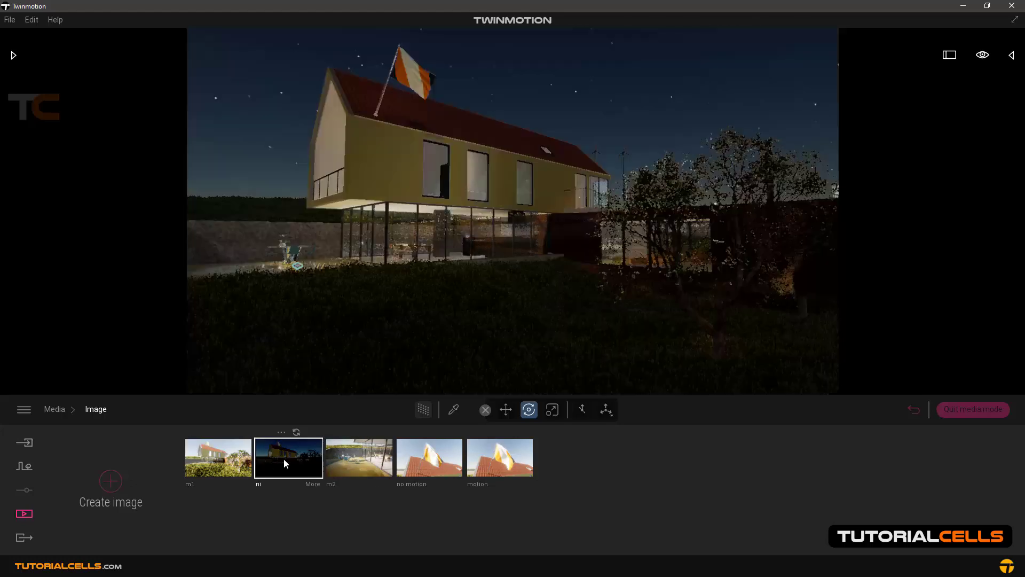
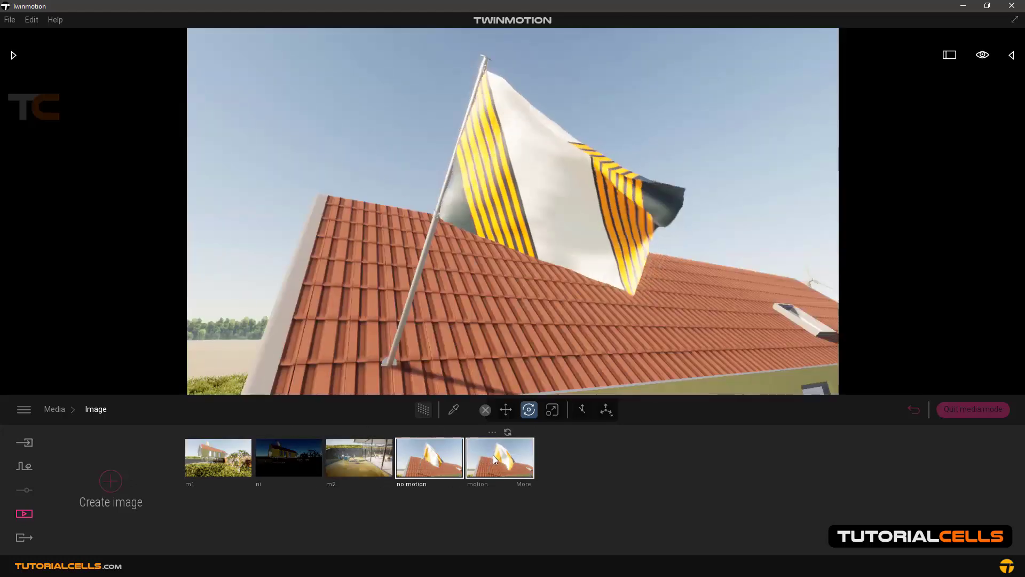
pyautogui.click(227, 470)
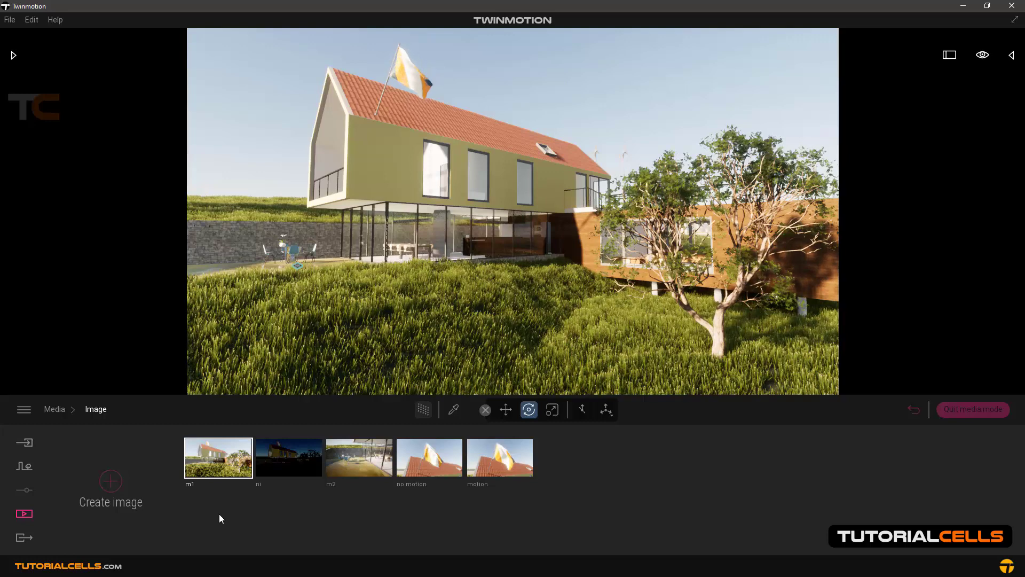
# Open the media selection for local image export.
pyautogui.click(21, 538)
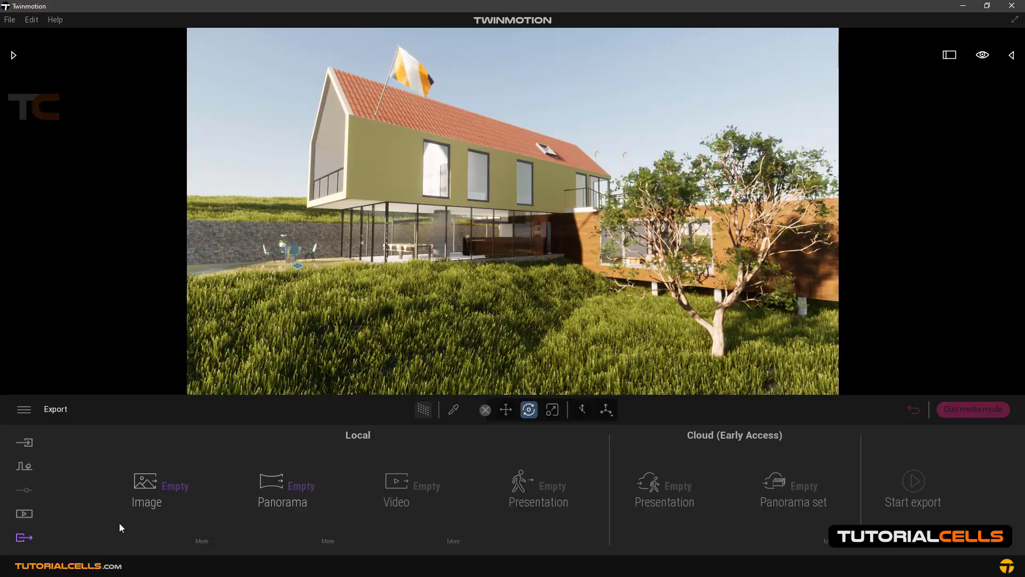
pyautogui.click(175, 488)
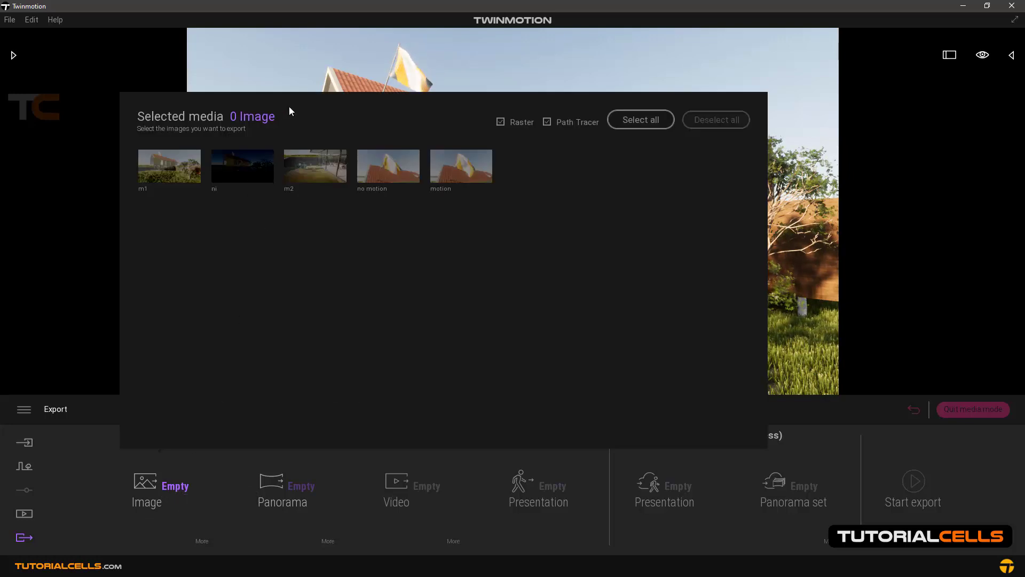
pyautogui.click(255, 8)
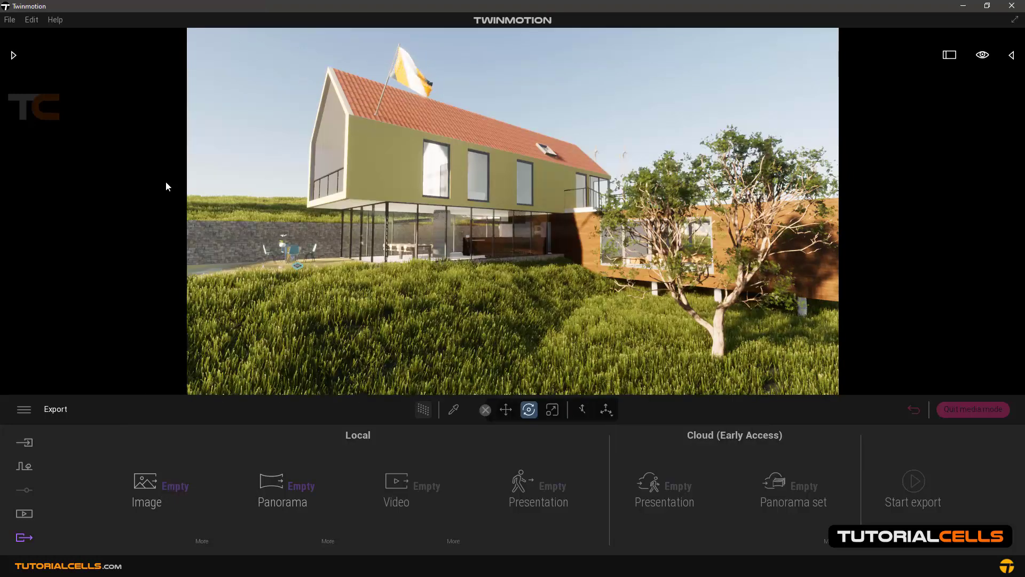
pyautogui.click(170, 486)
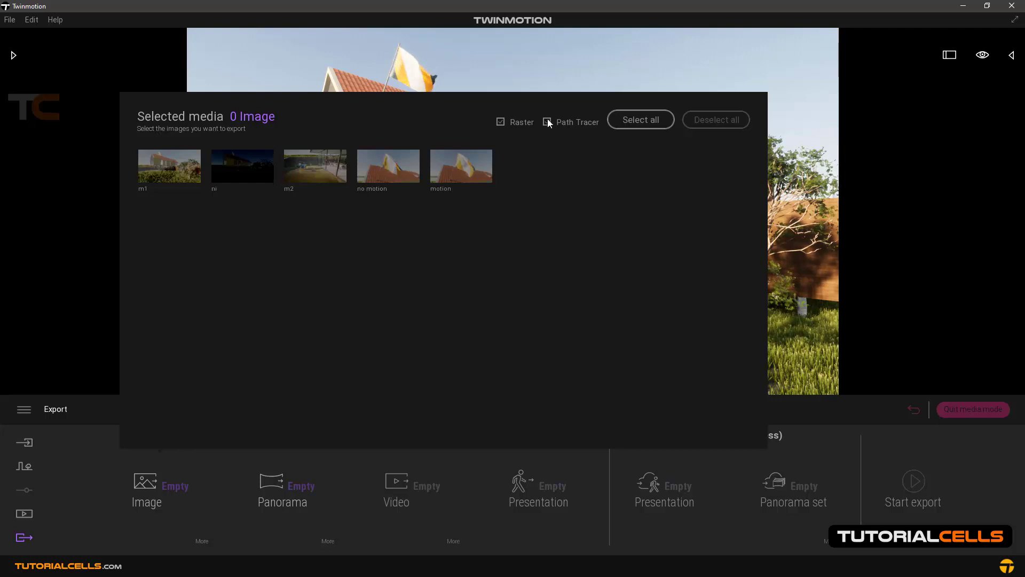
# Try selecting and deselecting all images for export, and switch the Raster and Path Tracer filters off and on.
pyautogui.click(651, 120)
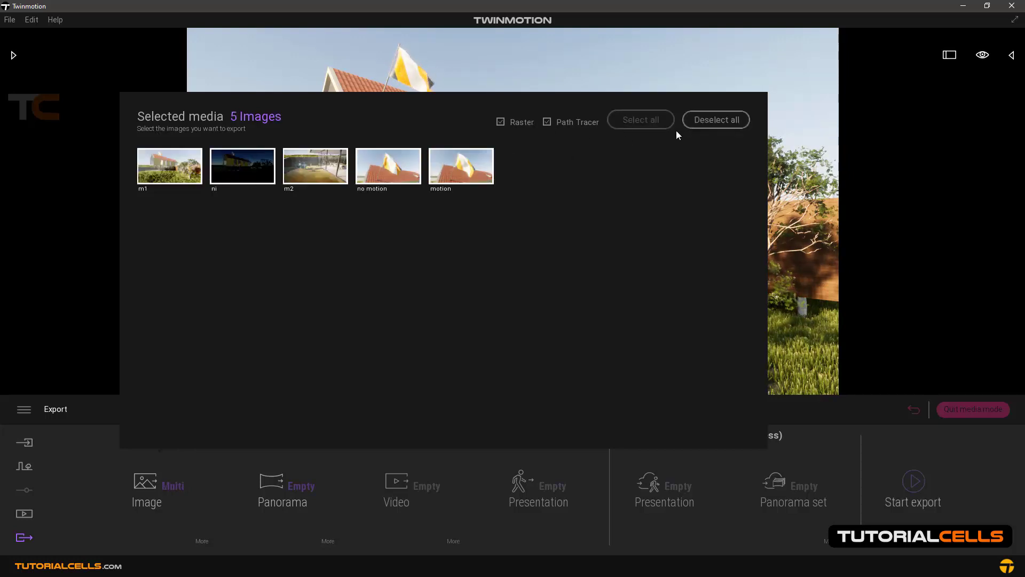
pyautogui.click(708, 121)
pyautogui.click(501, 121)
pyautogui.click(500, 121)
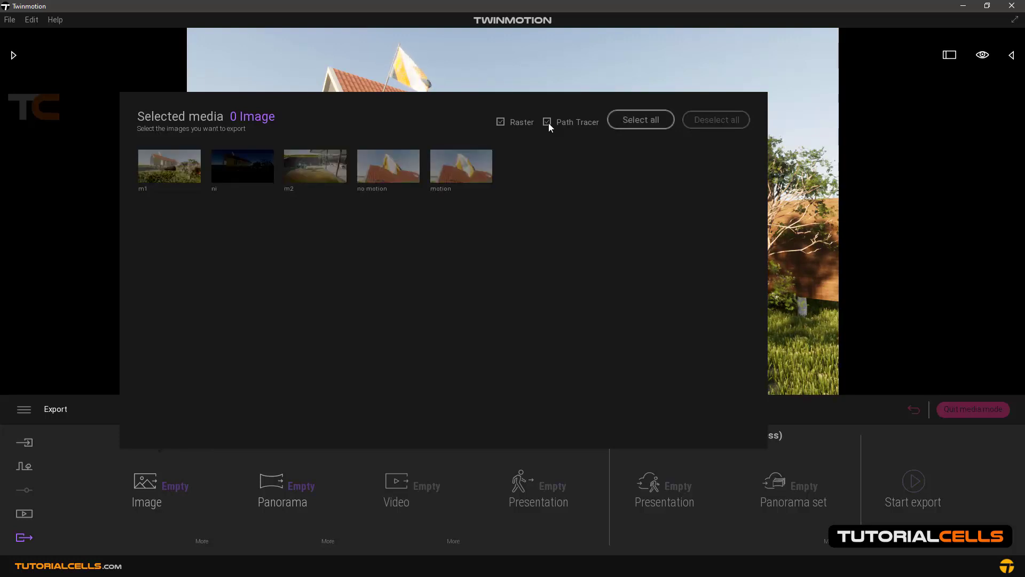
pyautogui.click(548, 123)
pyautogui.click(548, 122)
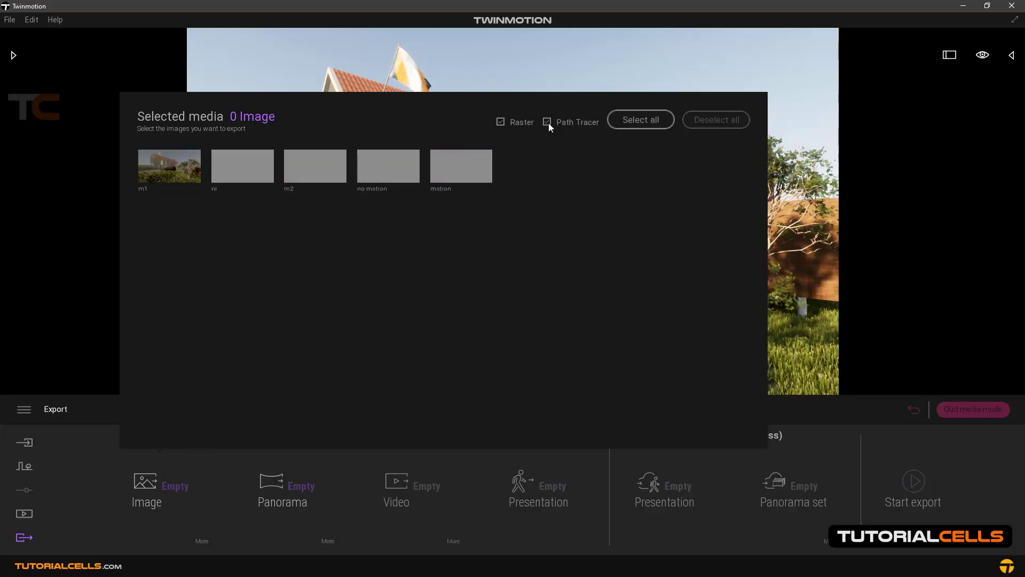
pyautogui.click(500, 121)
pyautogui.click(500, 122)
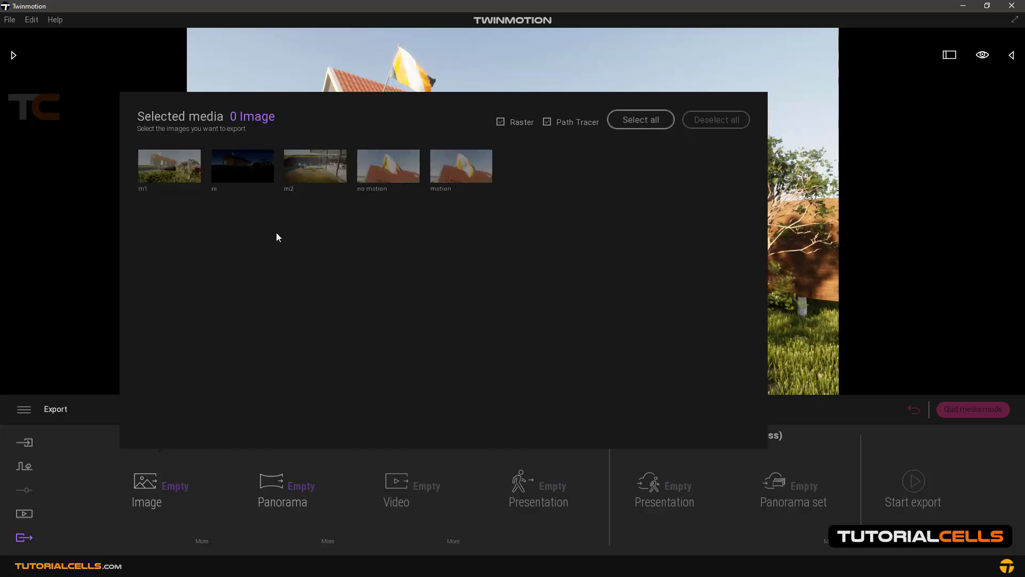
# Select images m1 and m2 for local image export and reduce the selection to m1 only.
pyautogui.click(172, 173)
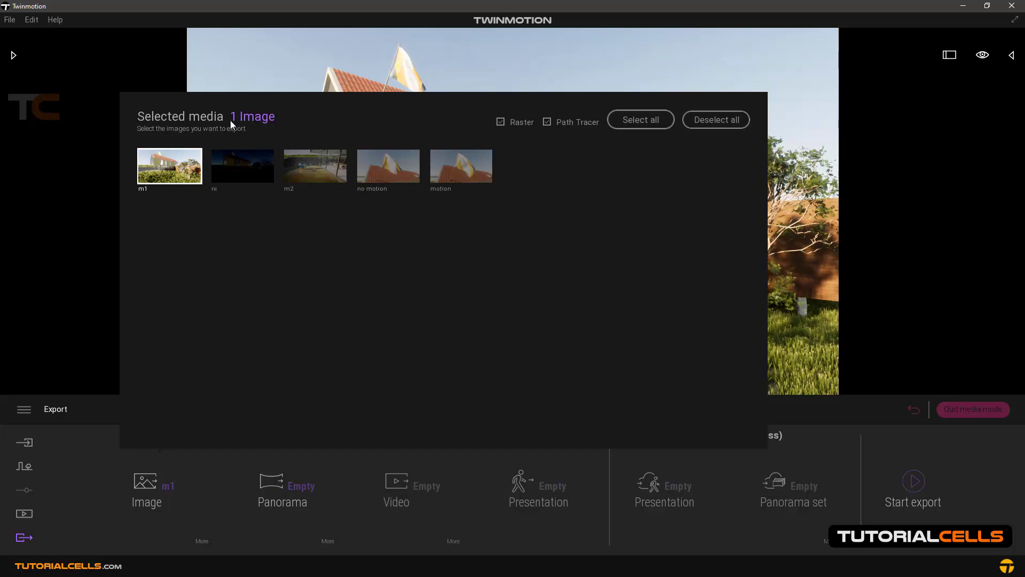
pyautogui.click(306, 168)
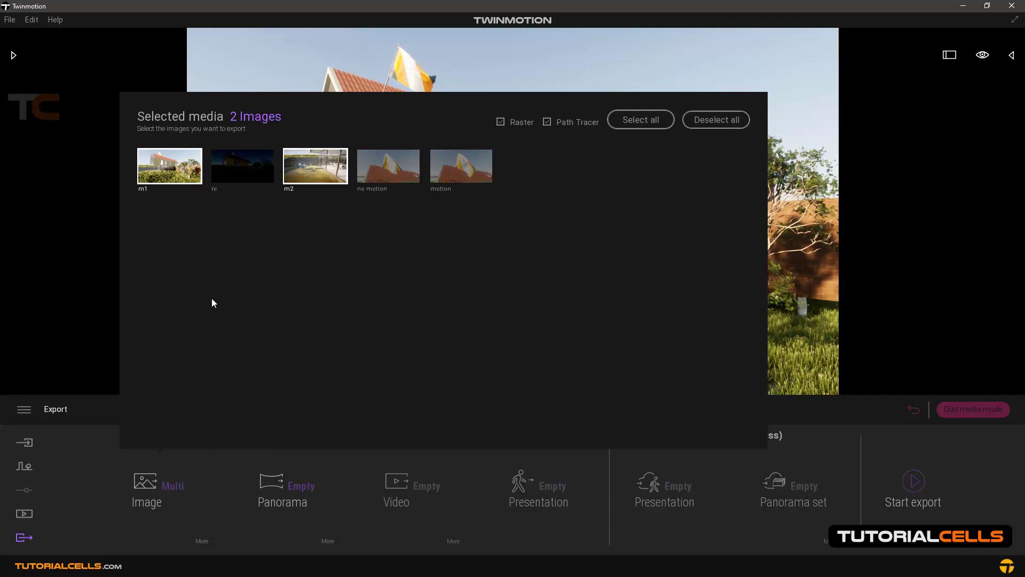
pyautogui.click(213, 496)
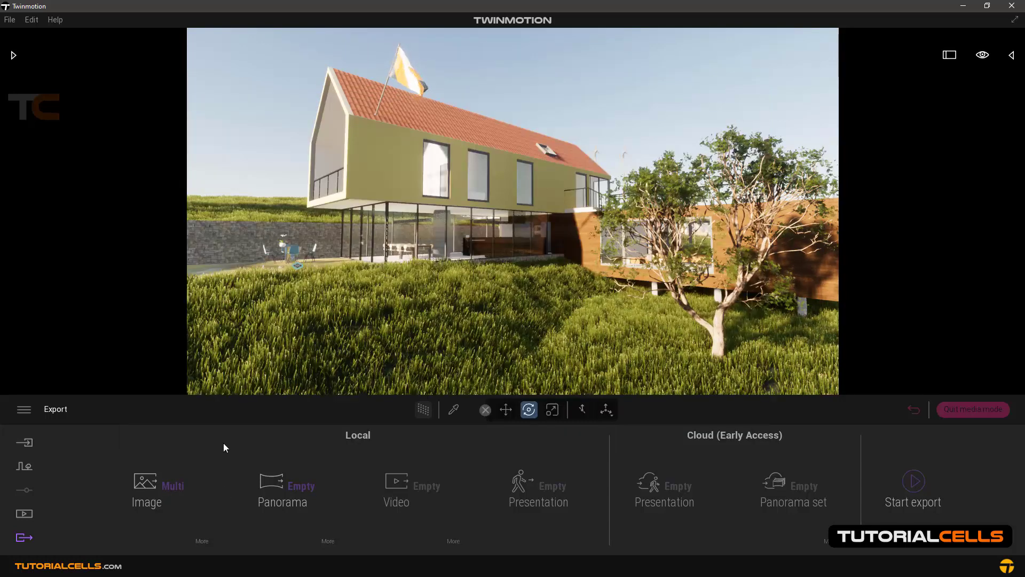
pyautogui.click(171, 489)
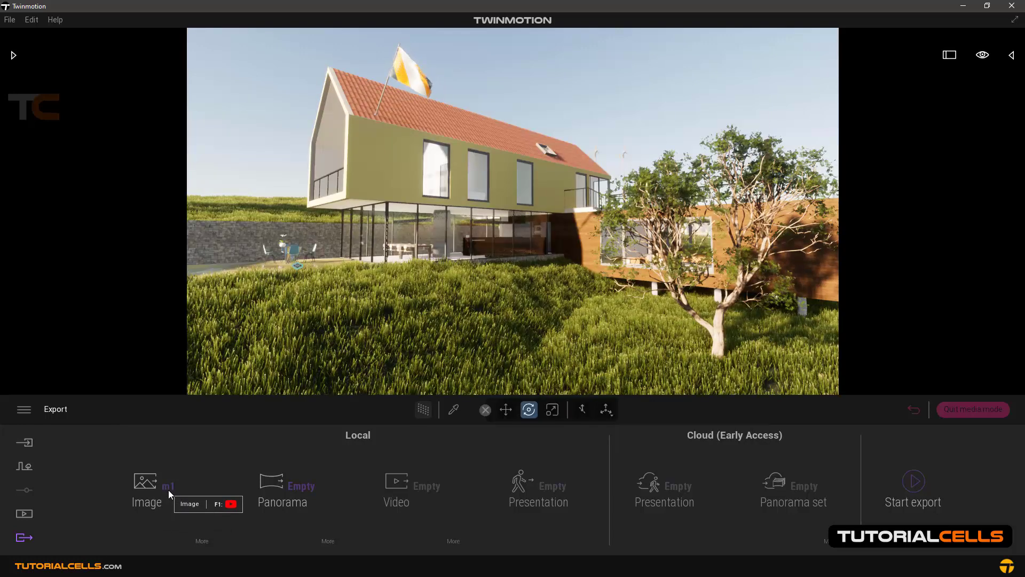
# View the local image export settings and open the picture format settings of image m1.
pyautogui.click(198, 540)
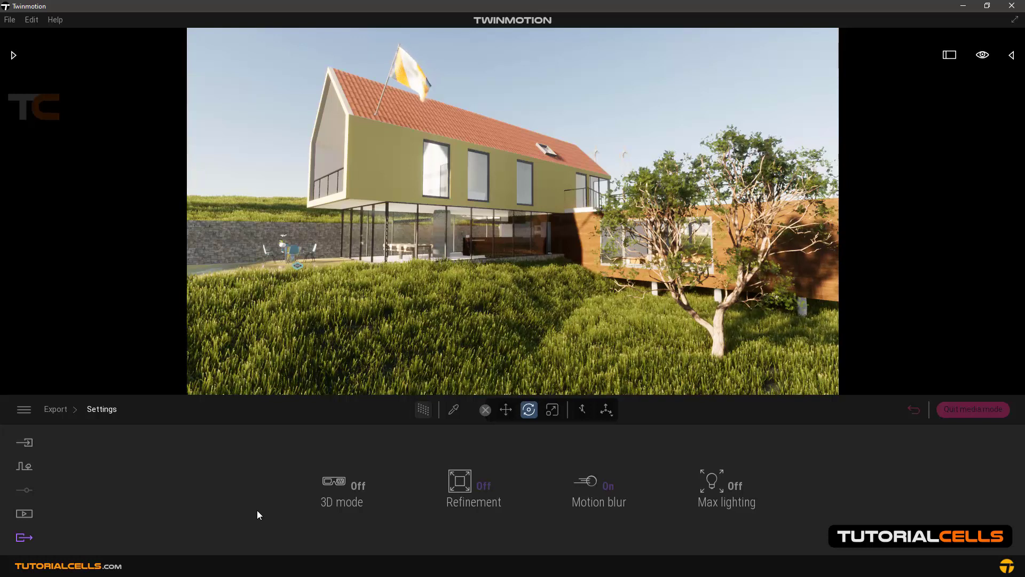
pyautogui.click(25, 513)
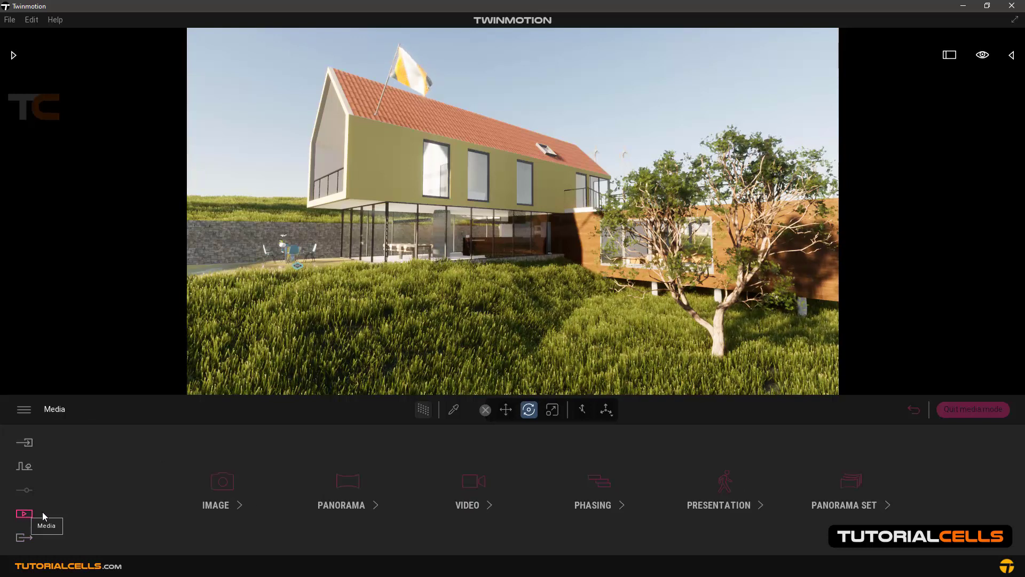
pyautogui.click(215, 485)
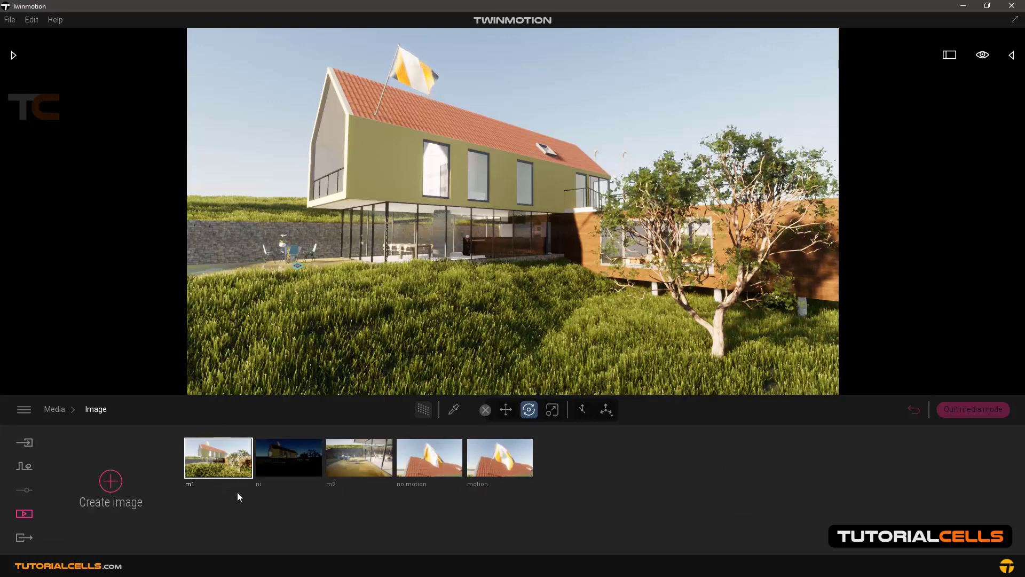
pyautogui.click(240, 487)
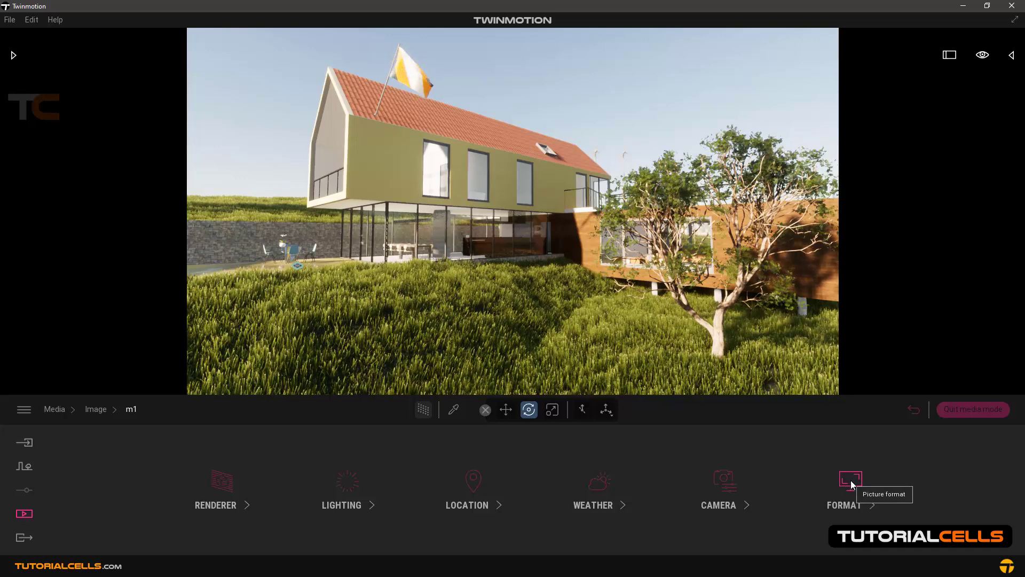
pyautogui.click(851, 481)
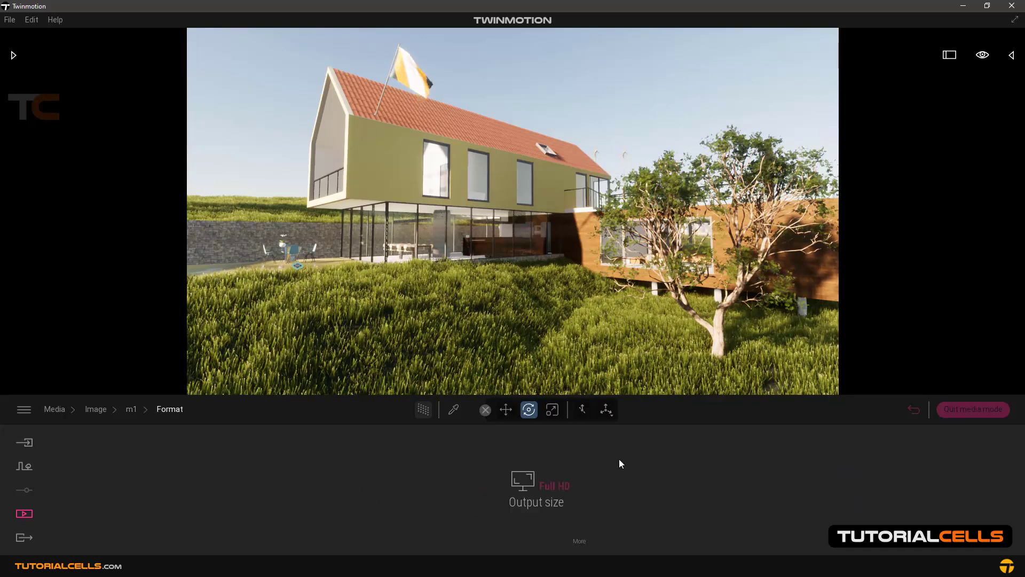
# Set the output size of m1 to Custom and check its editable width and height values.
pyautogui.click(558, 485)
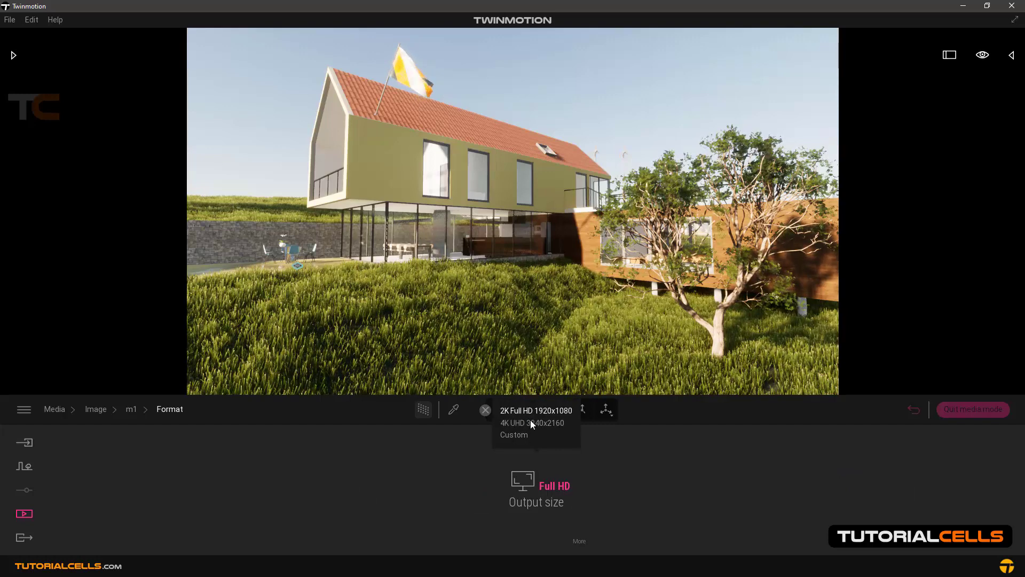
pyautogui.click(520, 434)
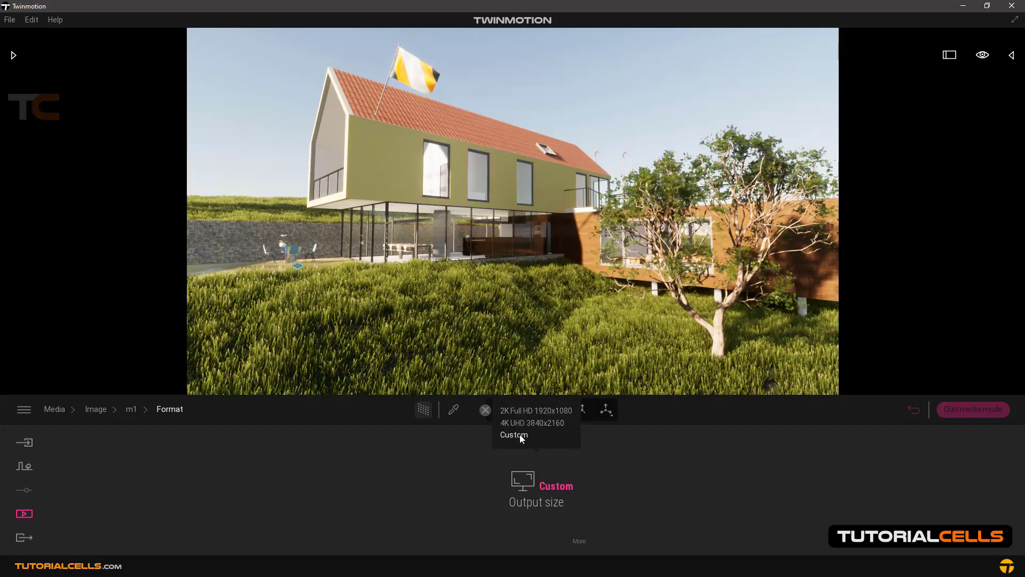
pyautogui.click(578, 541)
pyautogui.click(490, 486)
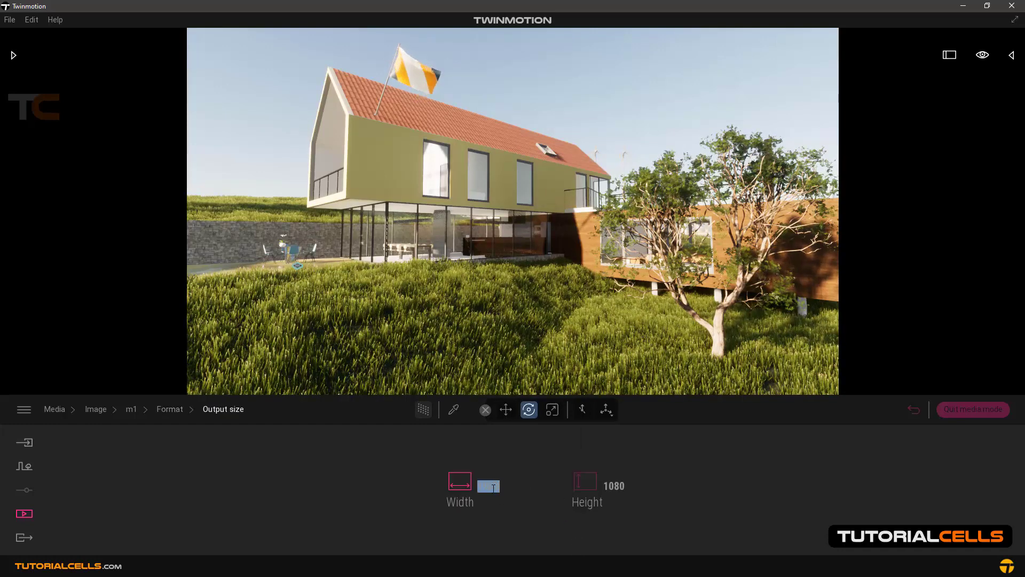
pyautogui.click(614, 486)
pyautogui.press('Return')
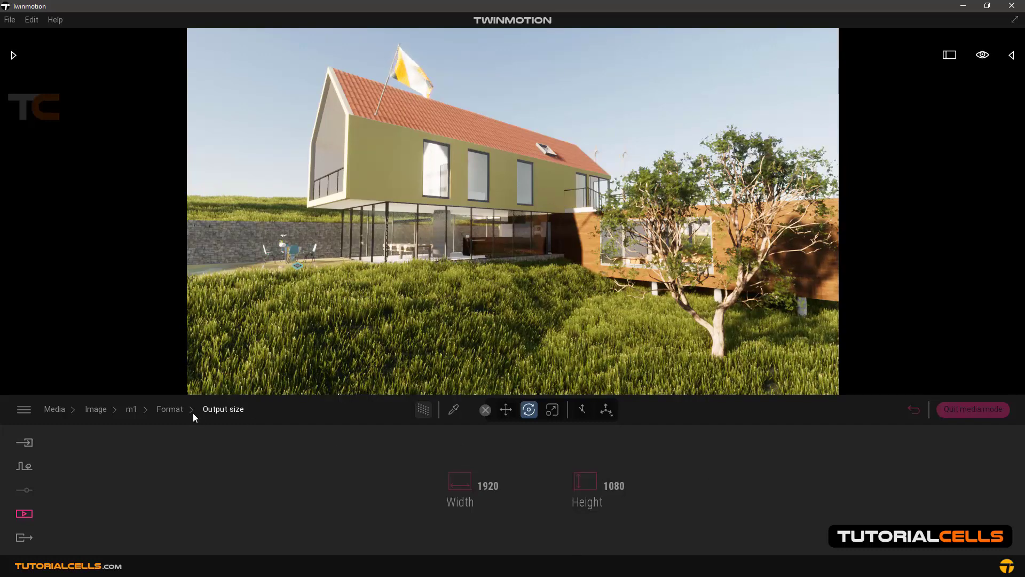
# Set the output size of image m1 to 2K Full HD 1920x1080.
pyautogui.click(174, 410)
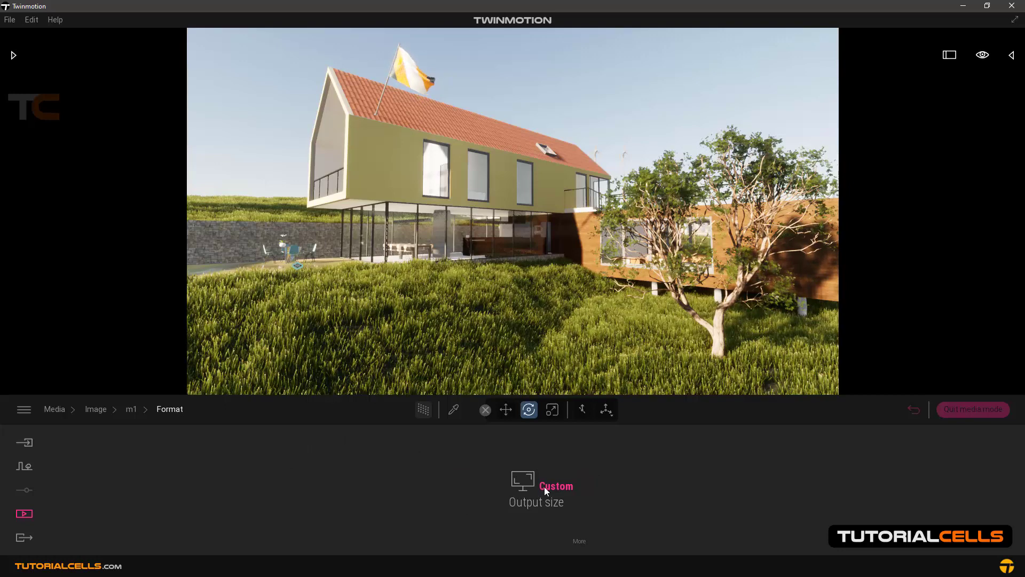
pyautogui.click(545, 487)
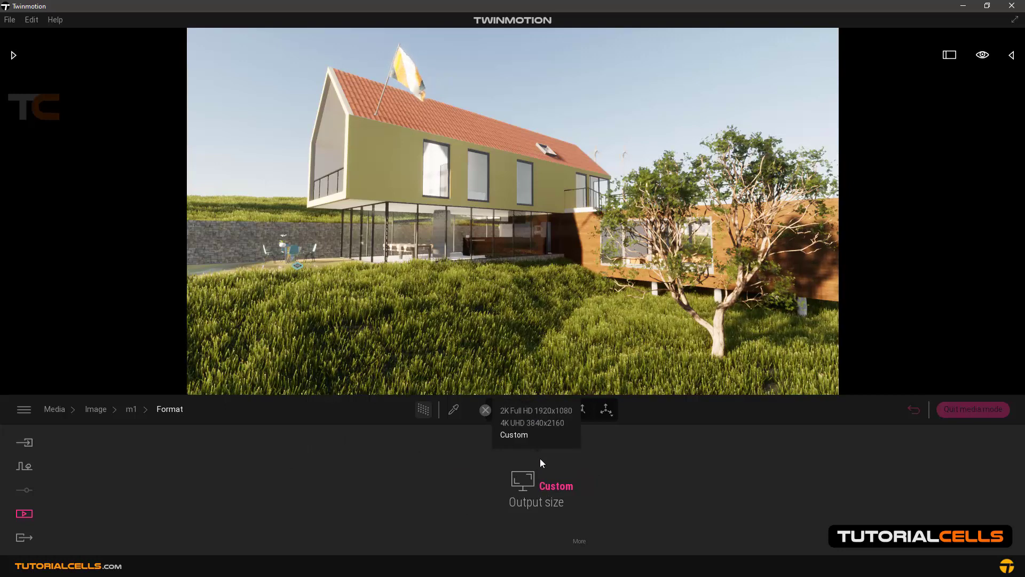
pyautogui.click(530, 412)
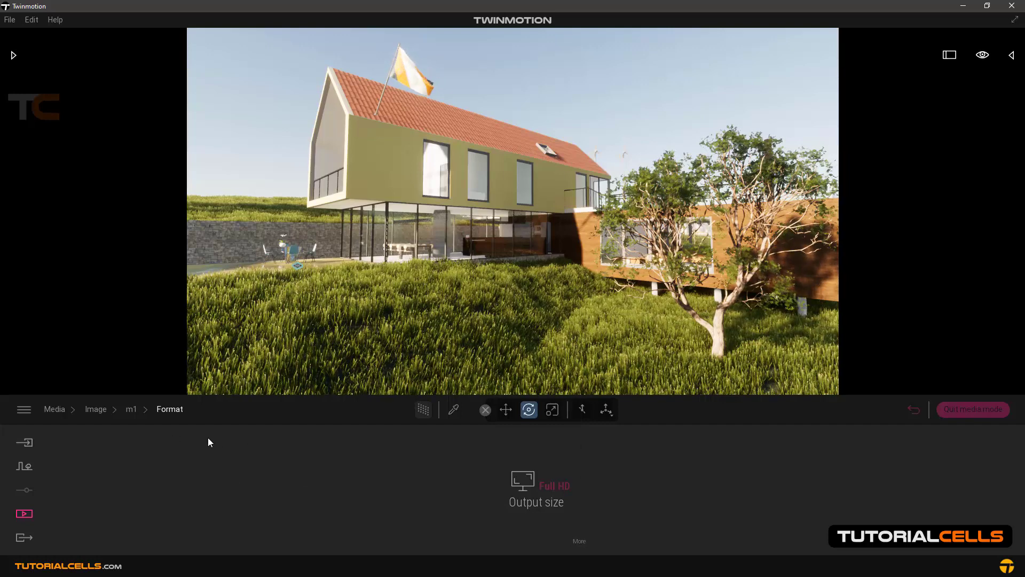
# Leave the format settings of m1 and open the settings for local image export.
pyautogui.click(133, 410)
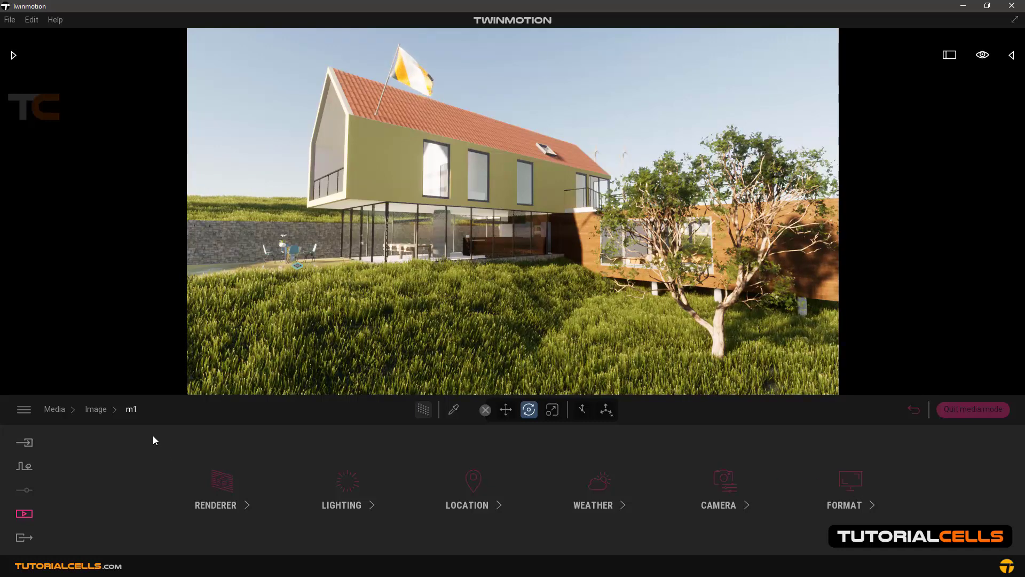
pyautogui.click(91, 410)
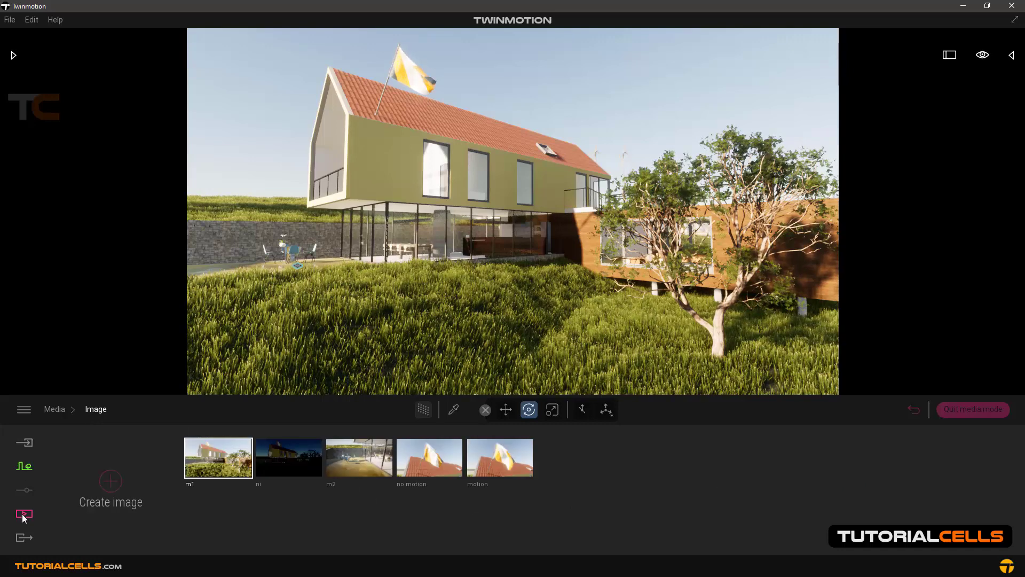
pyautogui.click(23, 538)
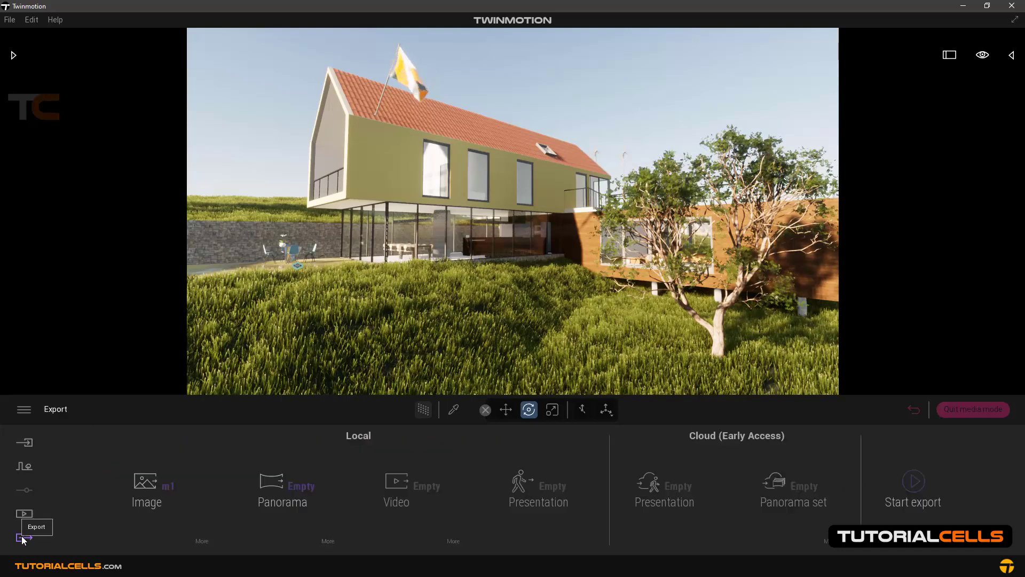
pyautogui.click(201, 541)
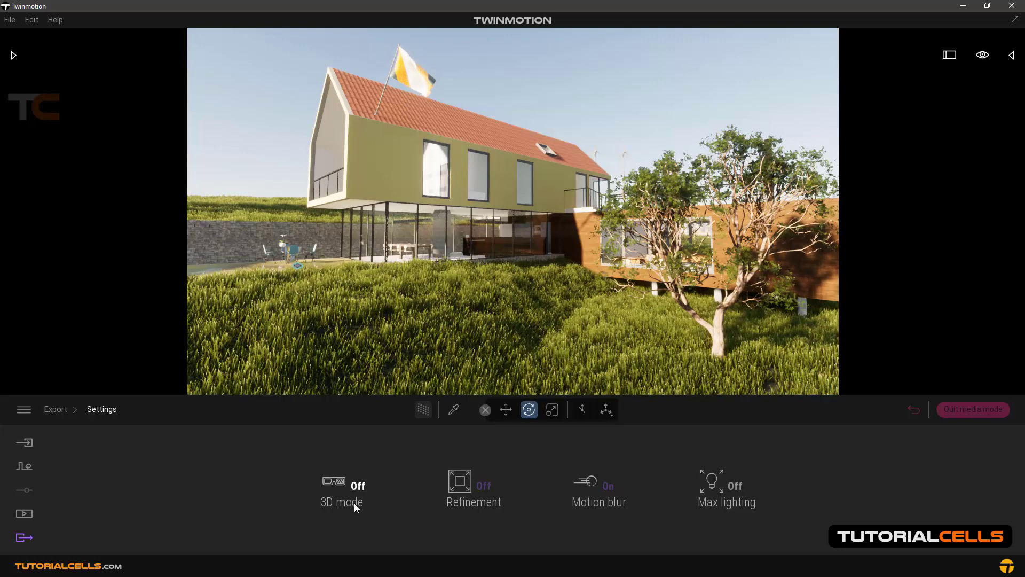
# Switch to Photos to examine the side-by-side stereoscopic watch picture, and return to Twinmotion.
pyautogui.click(535, 575)
pyautogui.click(478, 521)
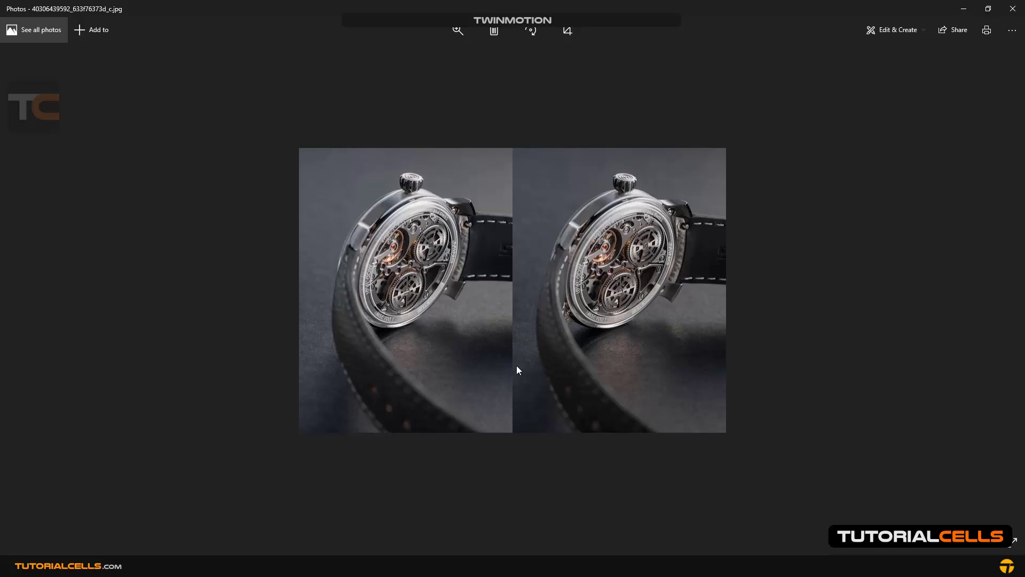
pyautogui.click(580, 516)
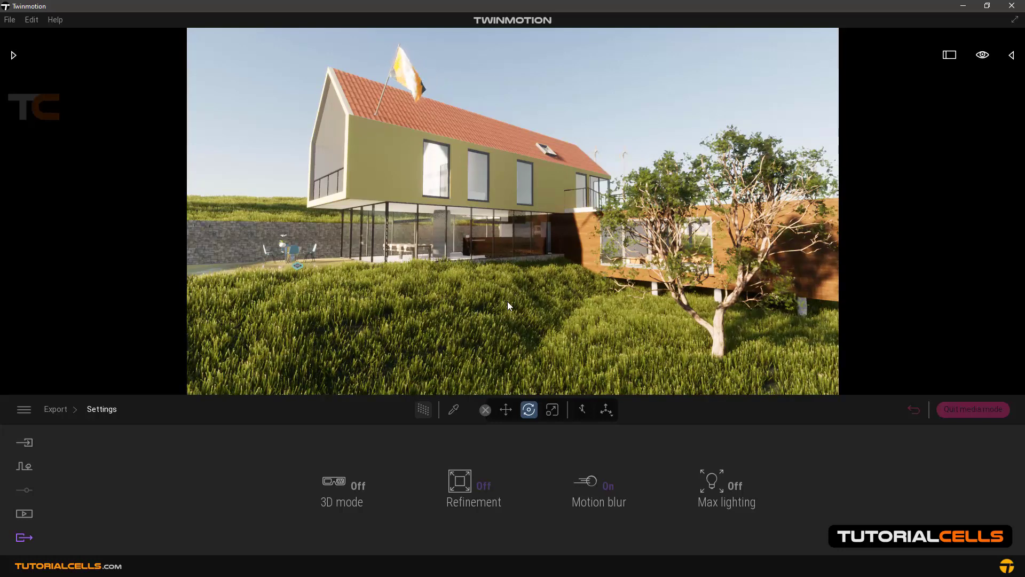
# Review the Refinement levels in the image export settings, and switch Motion blur off and Max lighting on.
pyautogui.click(486, 489)
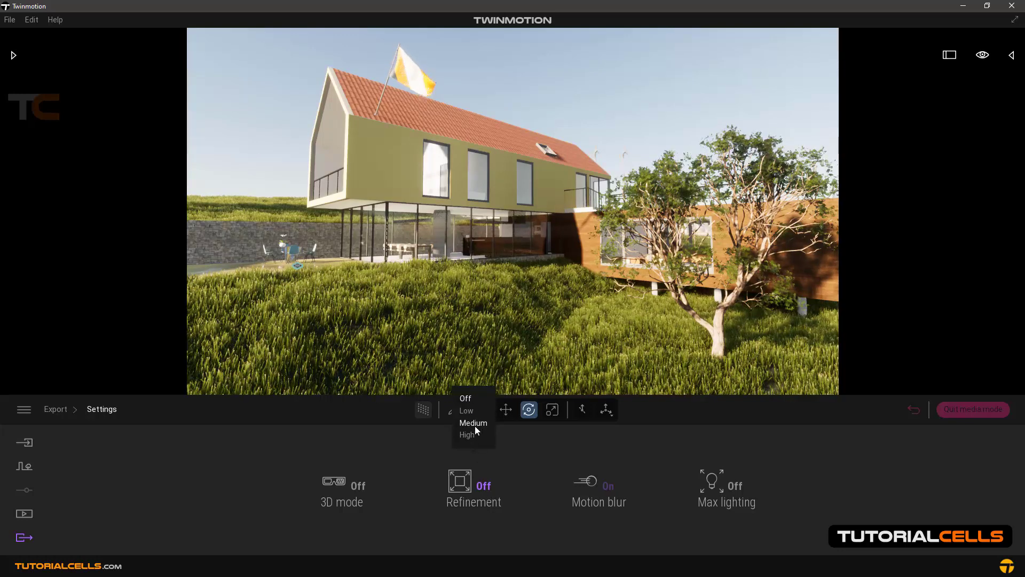
pyautogui.click(490, 485)
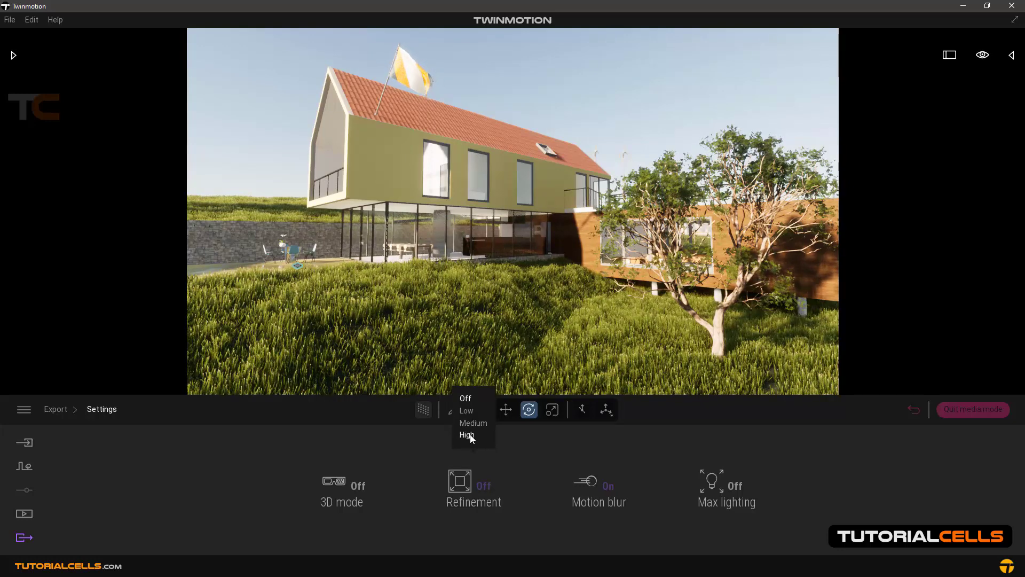
pyautogui.click(505, 456)
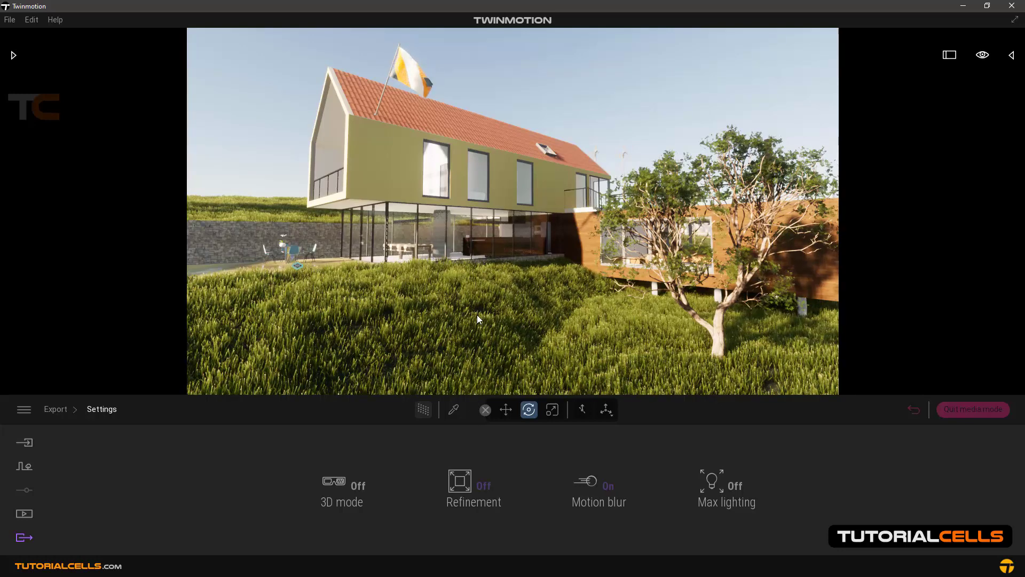
pyautogui.click(480, 485)
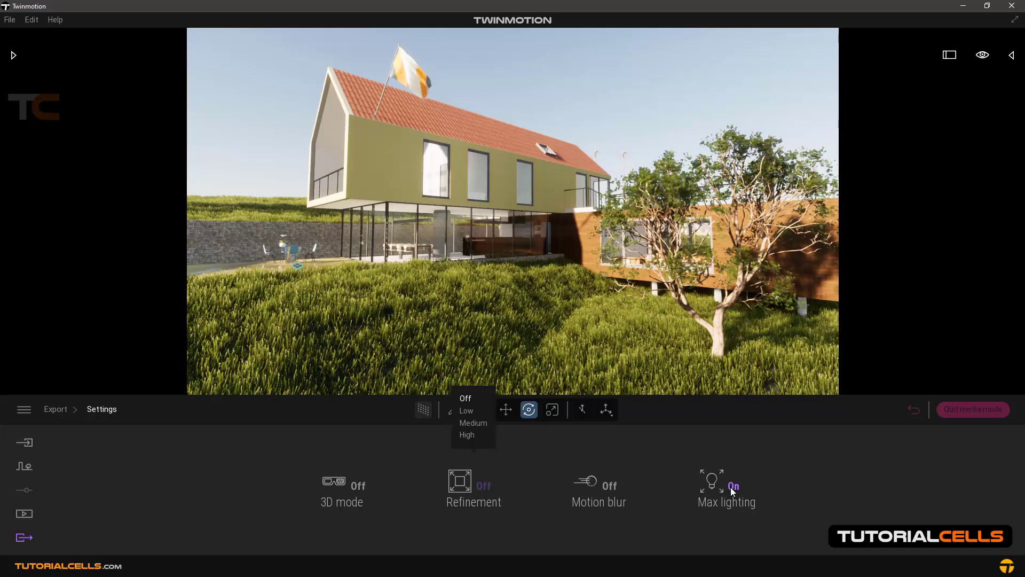
# Open the saved still images and move around the house to examine how light and shadow fall on the walls and lawn.
pyautogui.click(18, 515)
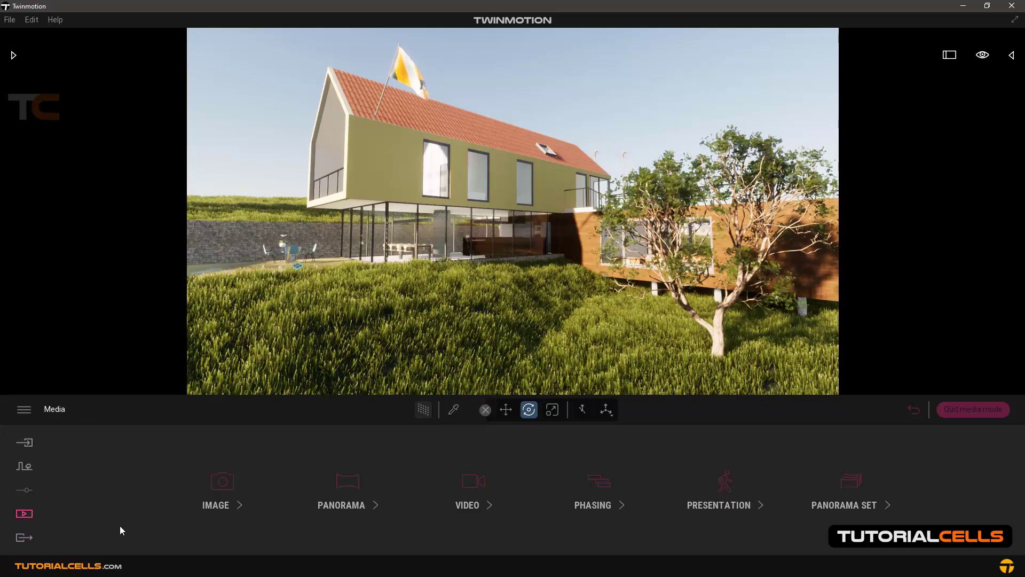
pyautogui.click(214, 484)
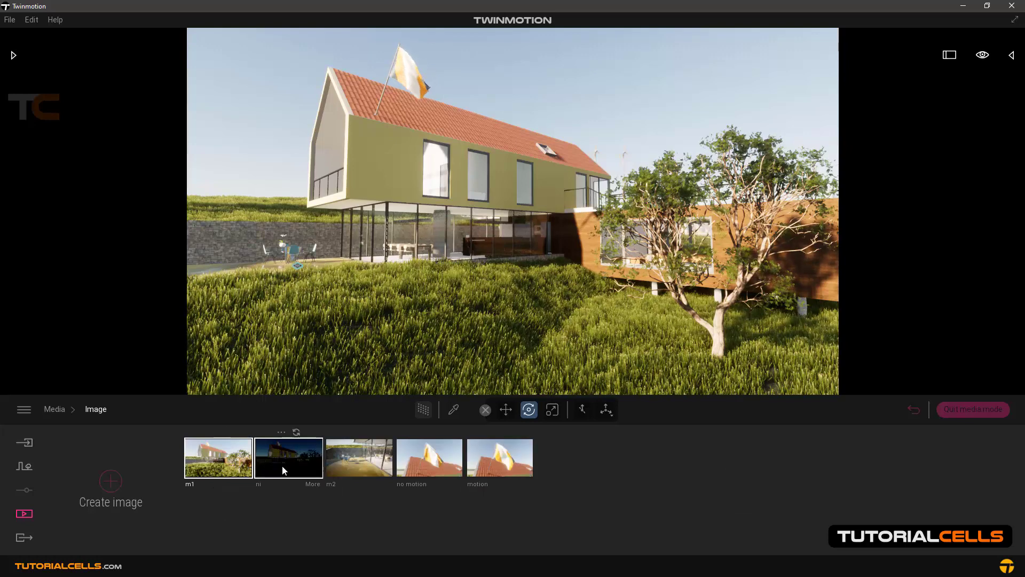
pyautogui.press('Right')
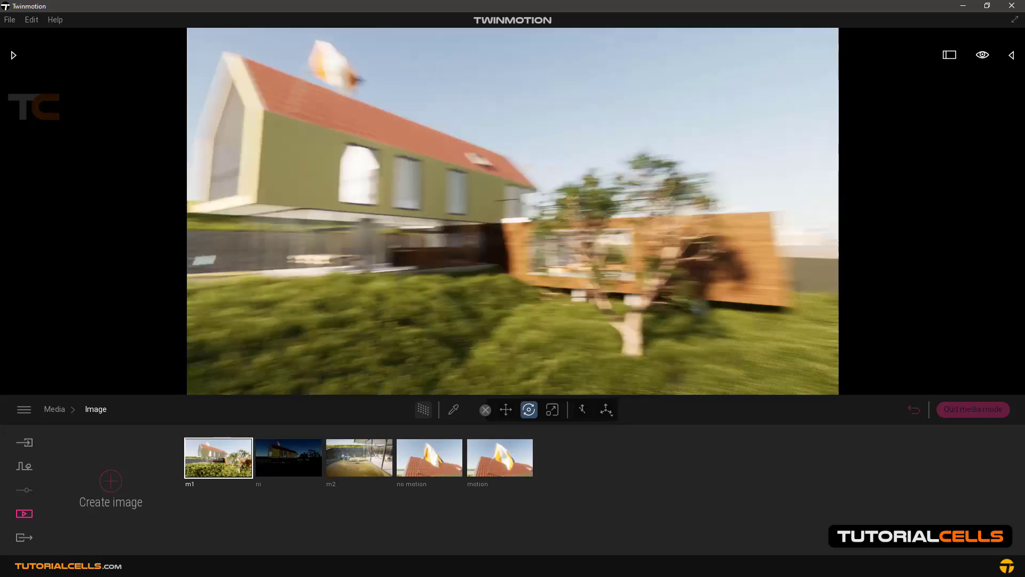
pyautogui.press('Up')
pyautogui.press('Right')
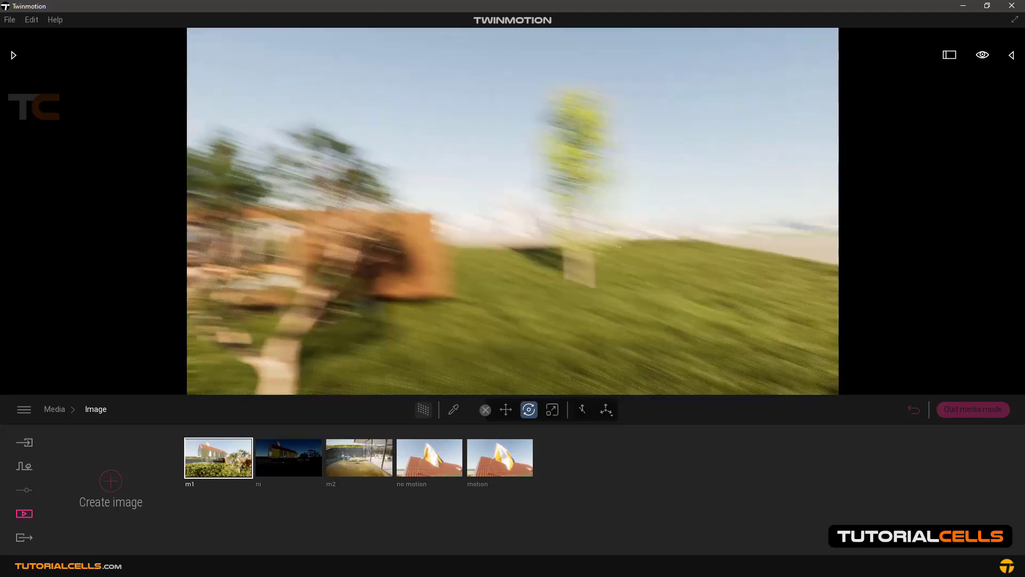
pyautogui.press('Up')
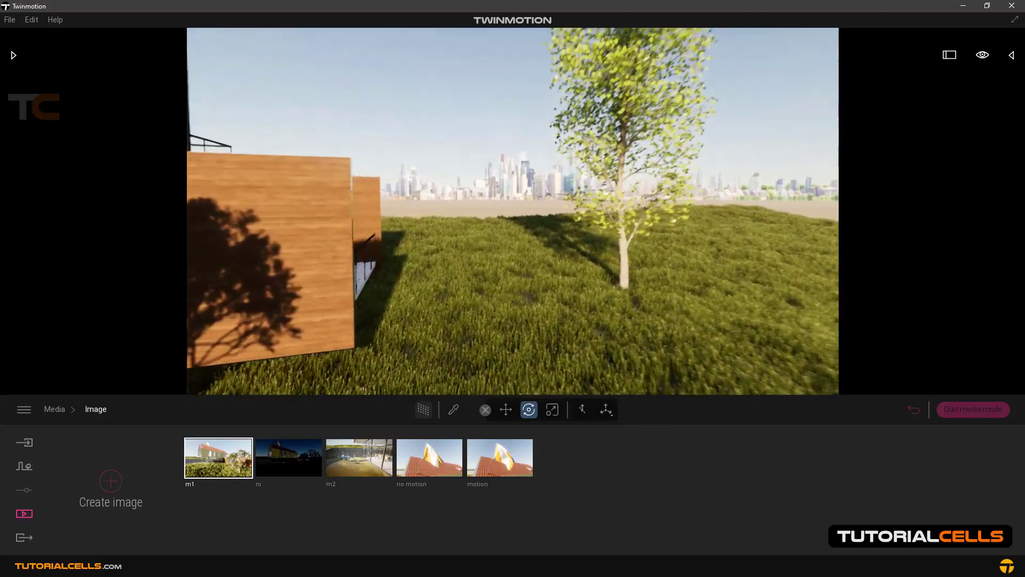
pyautogui.press('Up')
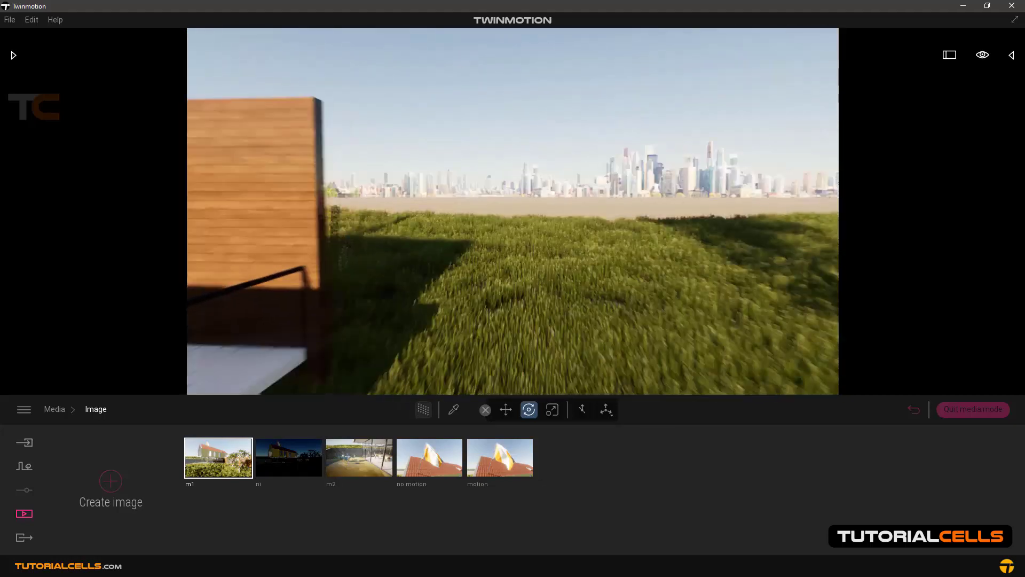
pyautogui.press('Left')
pyautogui.press('Up')
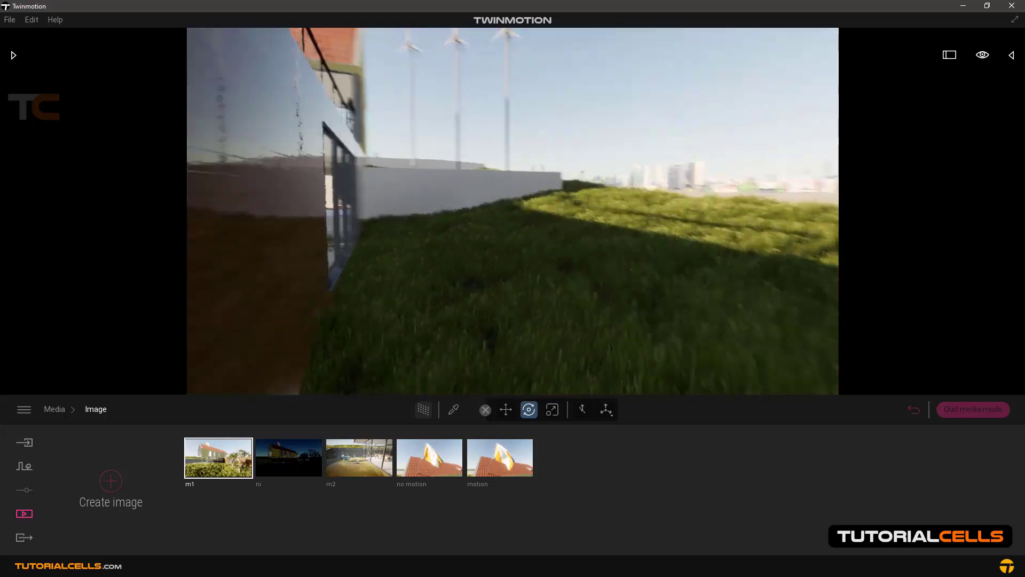
pyautogui.press('Left')
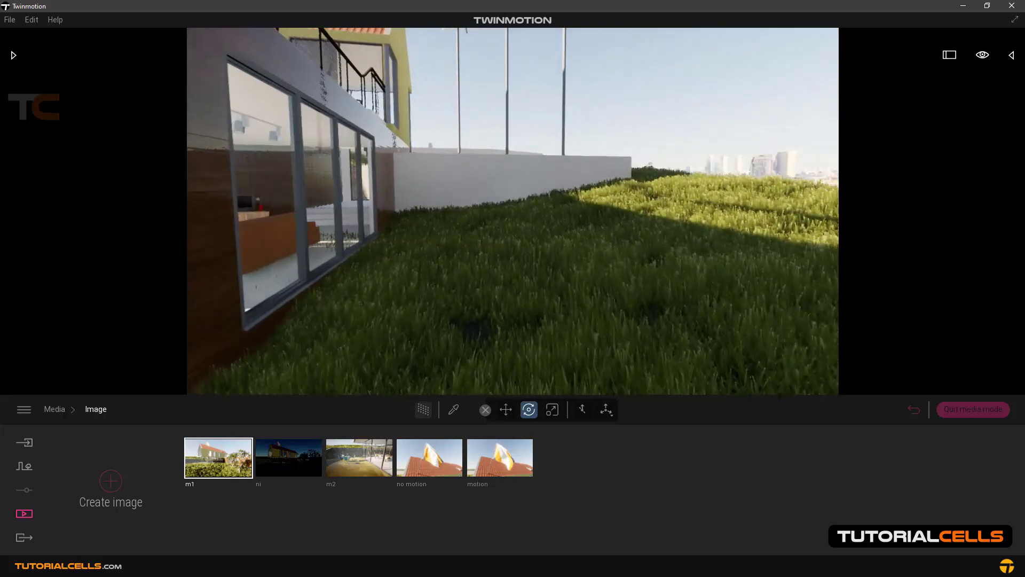
pyautogui.press('Right')
pyautogui.press('Left')
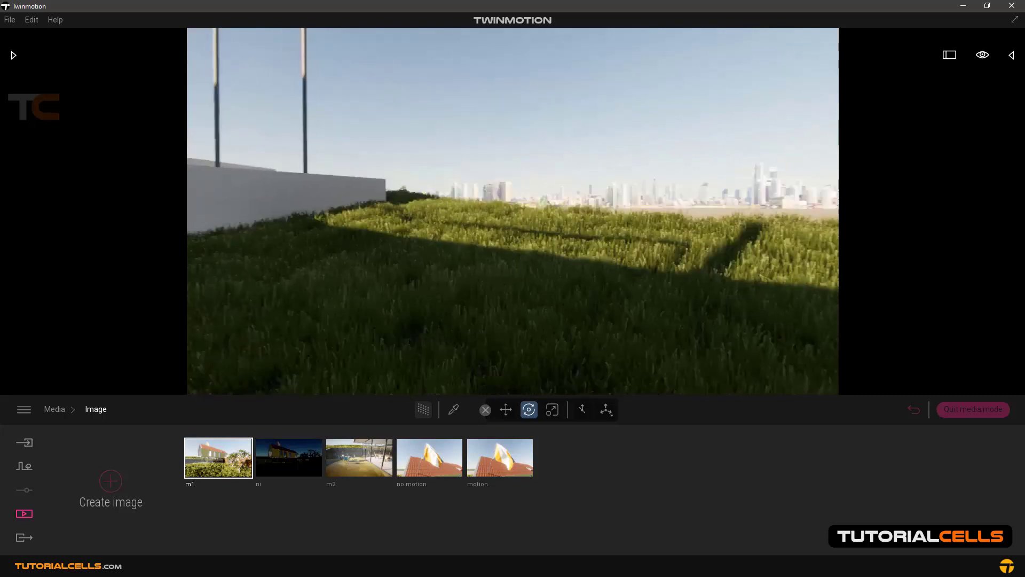
pyautogui.press('Right')
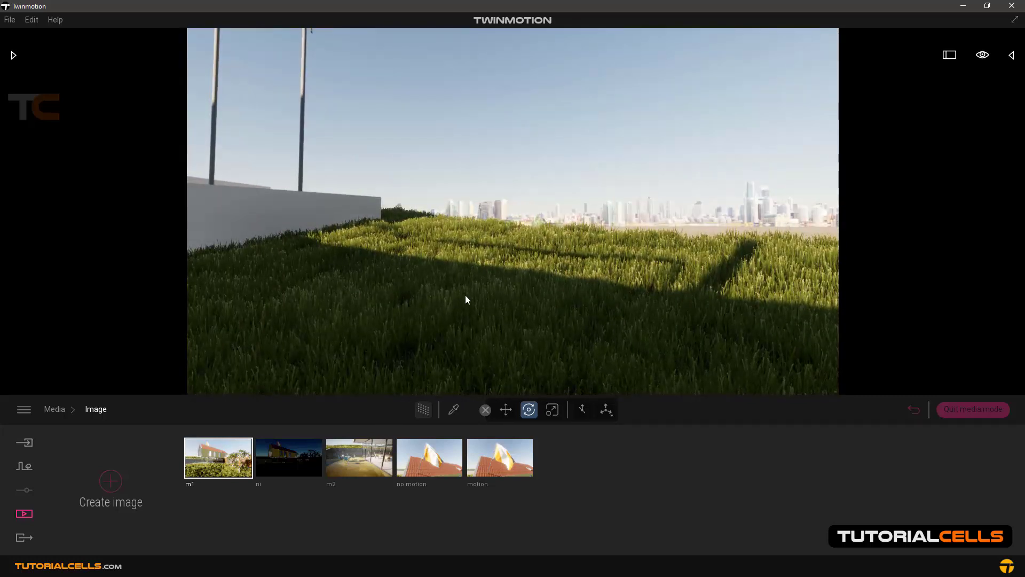
pyautogui.press('Left')
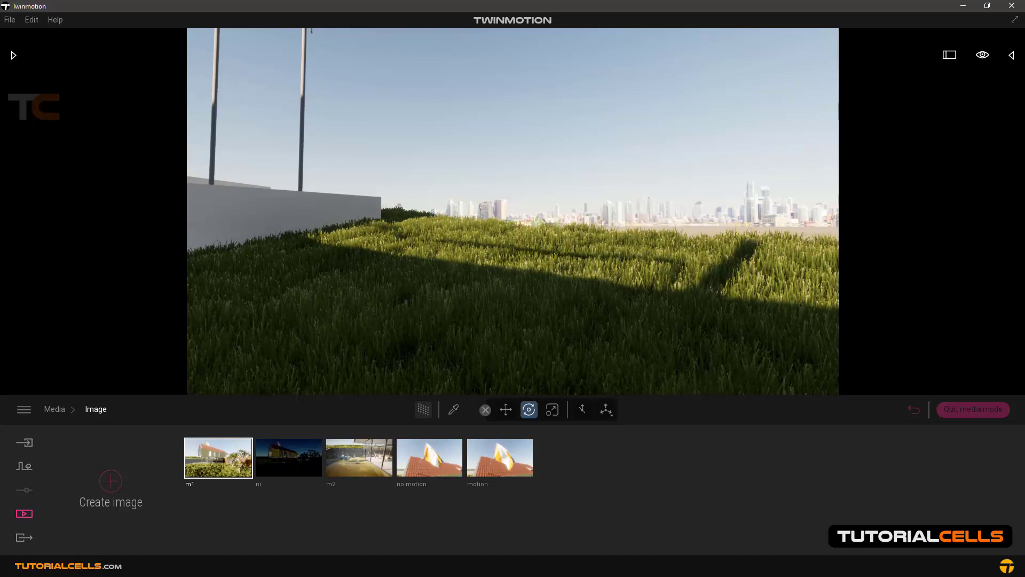
pyautogui.press('Right')
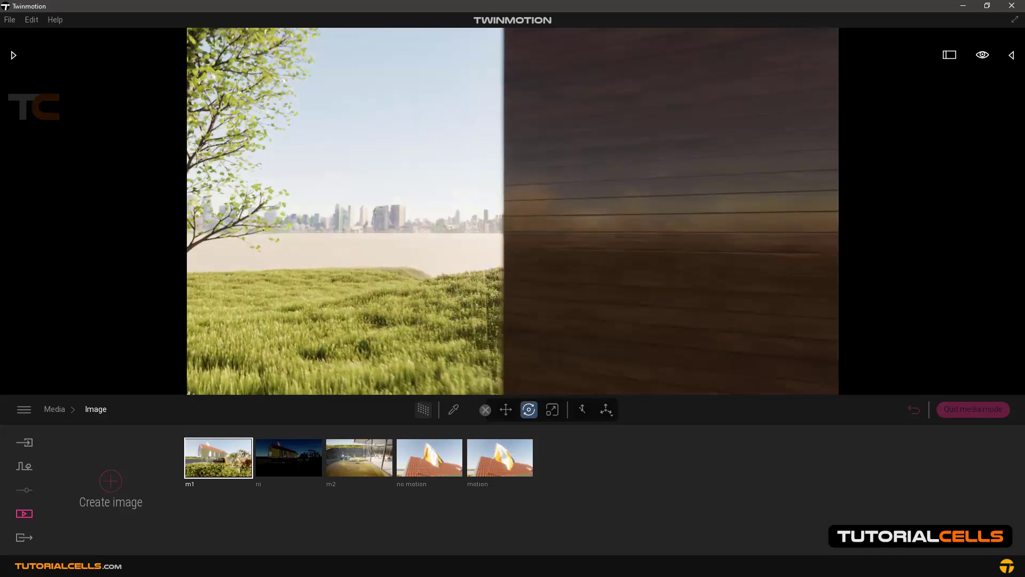
pyautogui.press('Right')
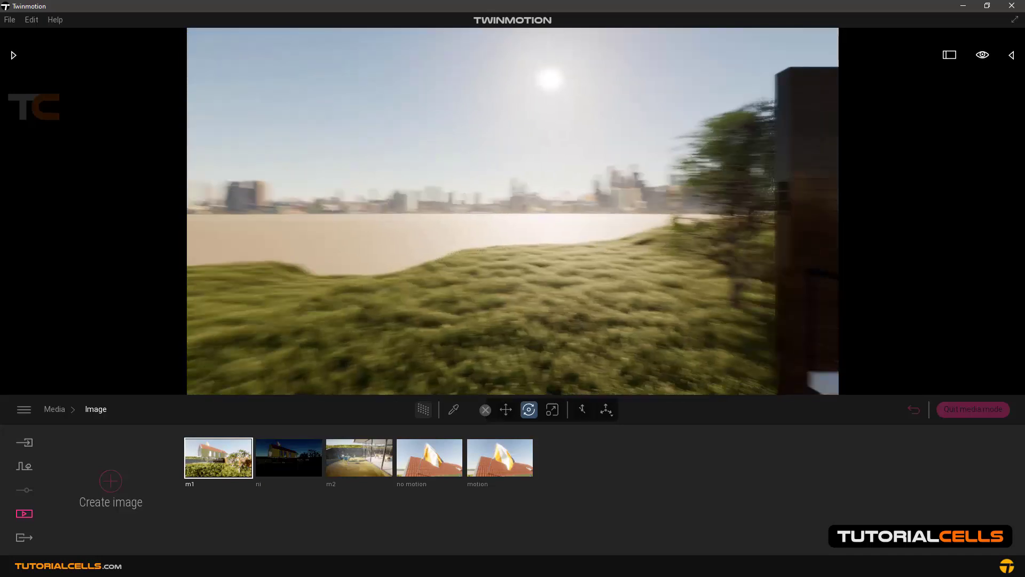
# Restore the m1 view, compare it with the m2 and night images, and return to m1.
pyautogui.click(239, 458)
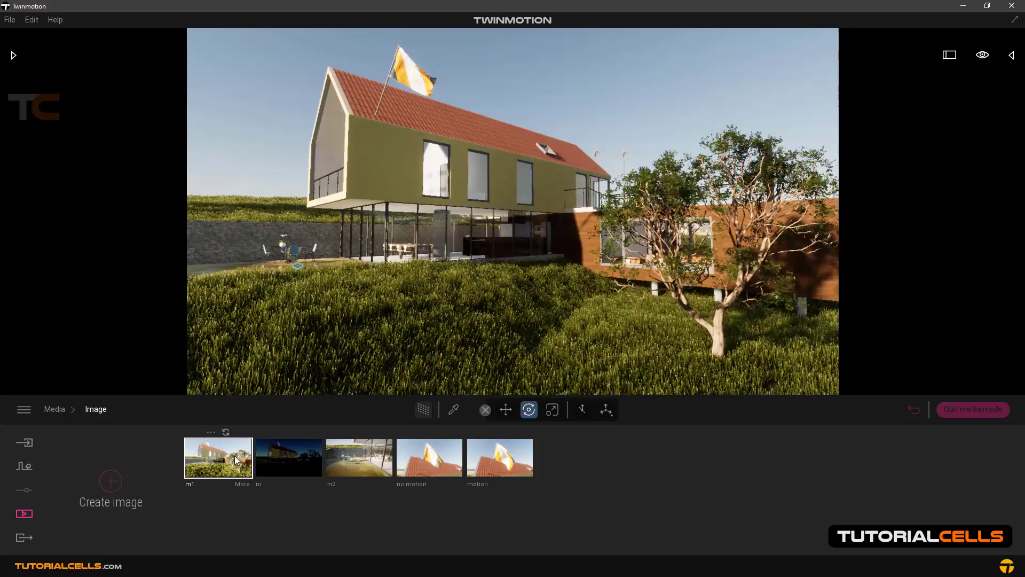
pyautogui.click(354, 463)
pyautogui.click(297, 461)
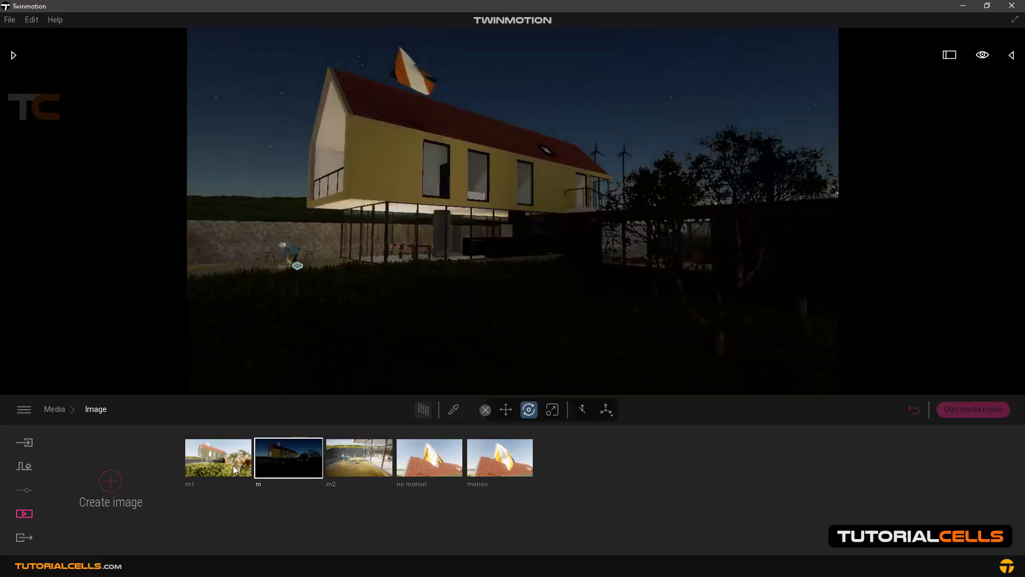
pyautogui.click(248, 468)
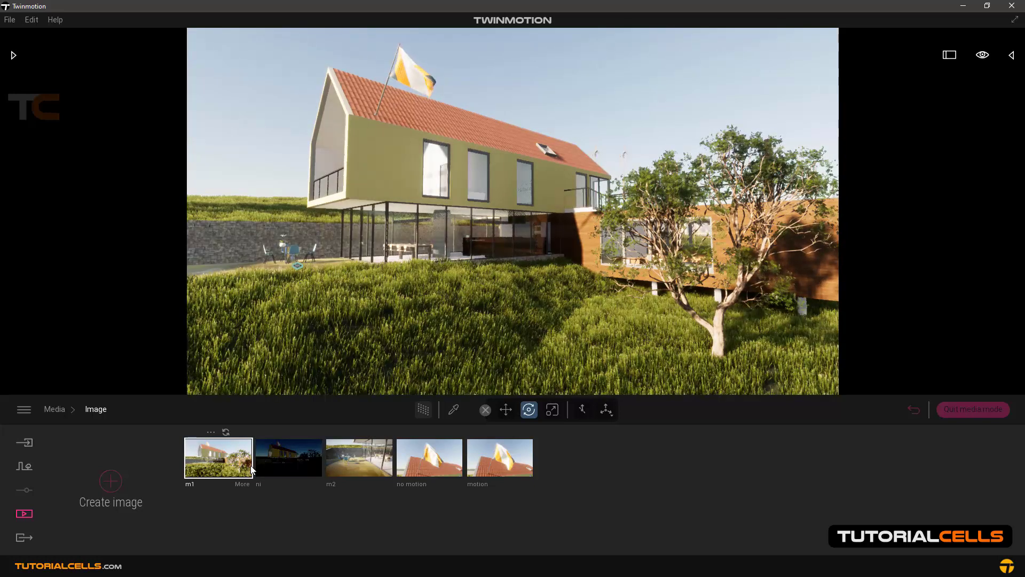
# Check the local export settings for image m1, export it to the Desktop folder, and collapse the asset library.
pyautogui.click(24, 538)
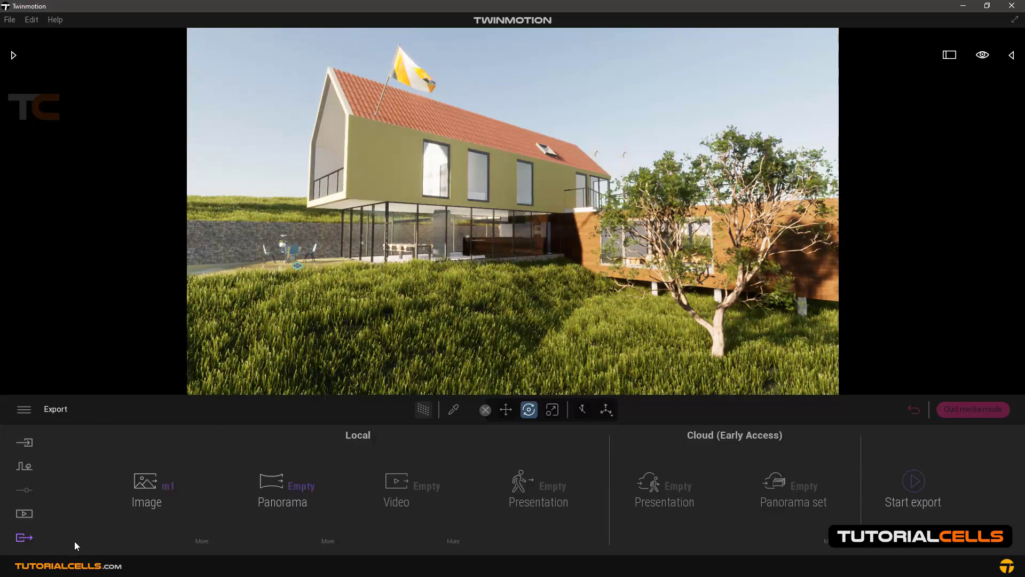
pyautogui.click(201, 540)
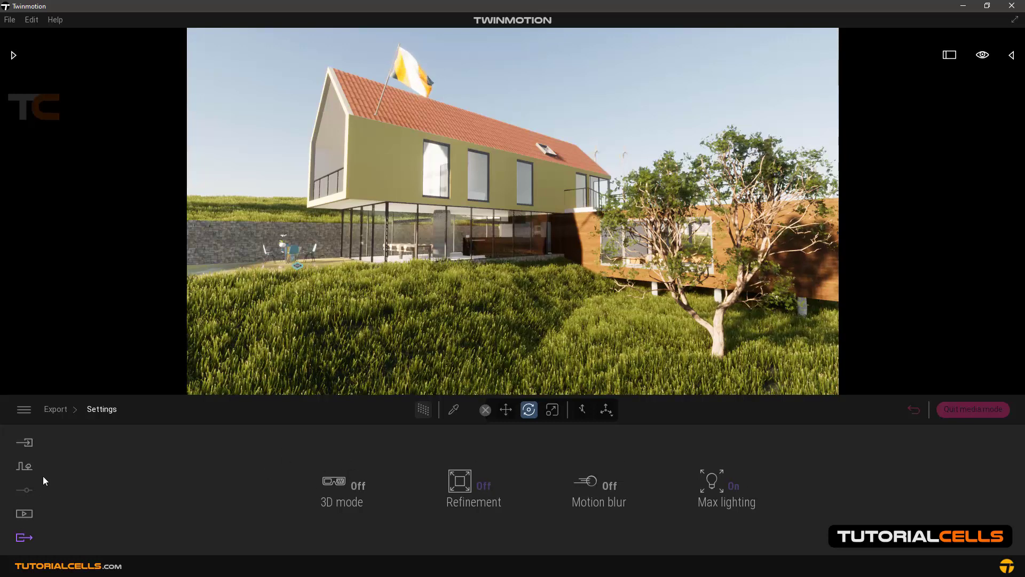
pyautogui.click(56, 409)
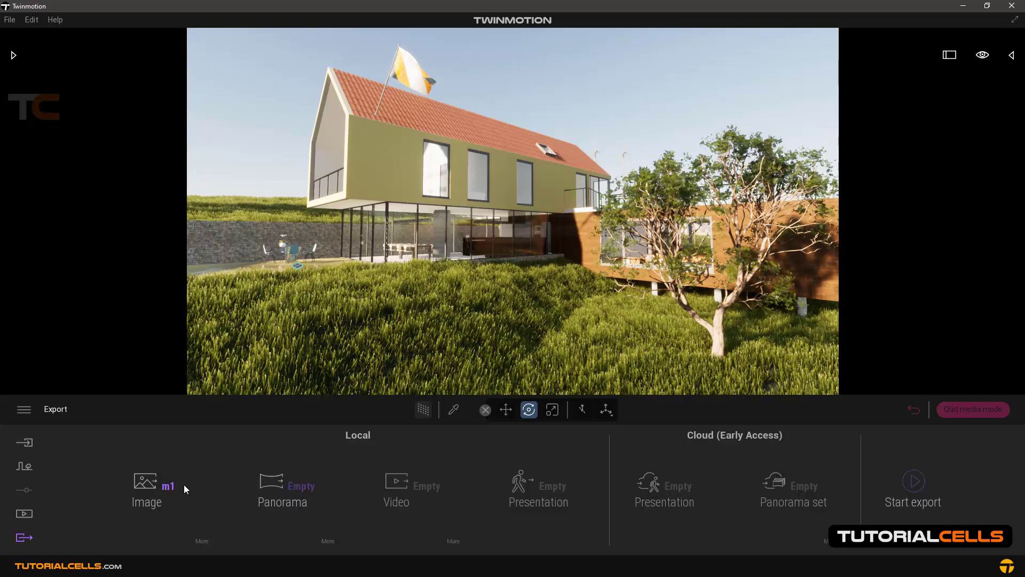
pyautogui.click(911, 483)
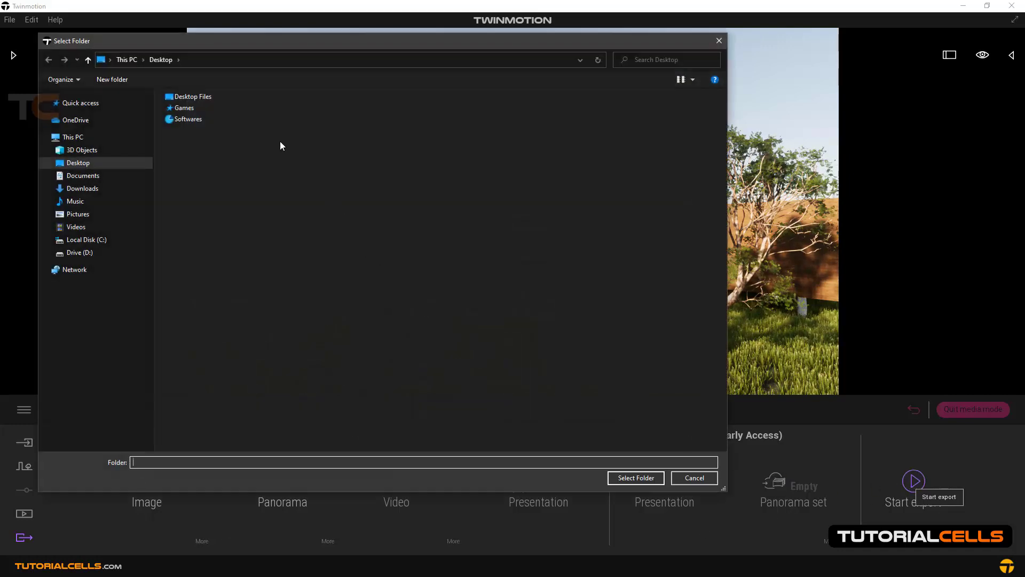
pyautogui.moveTo(232, 47); pyautogui.dragTo(254, 65)
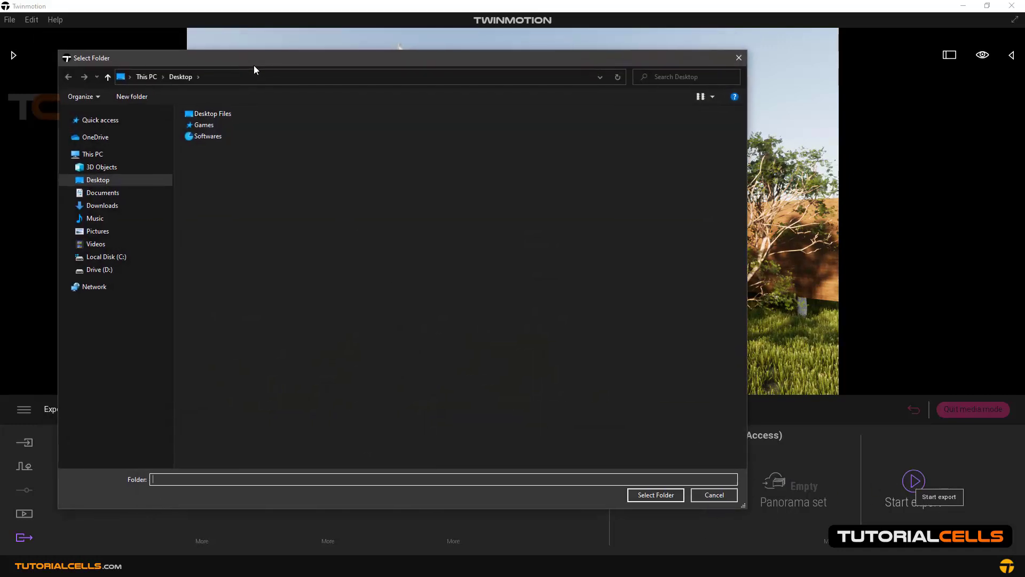
pyautogui.click(100, 181)
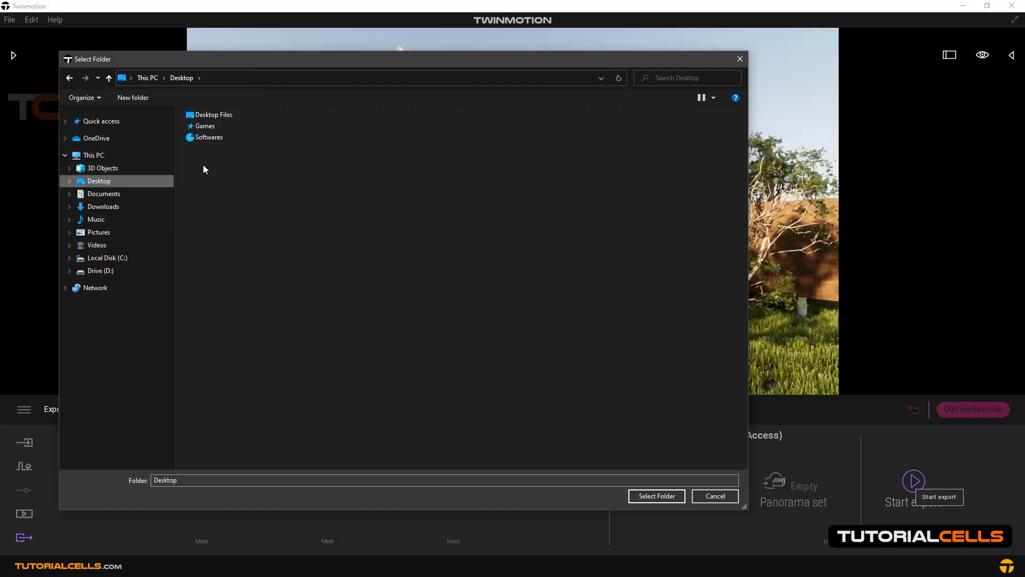
pyautogui.moveTo(203, 510); pyautogui.dragTo(201, 467)
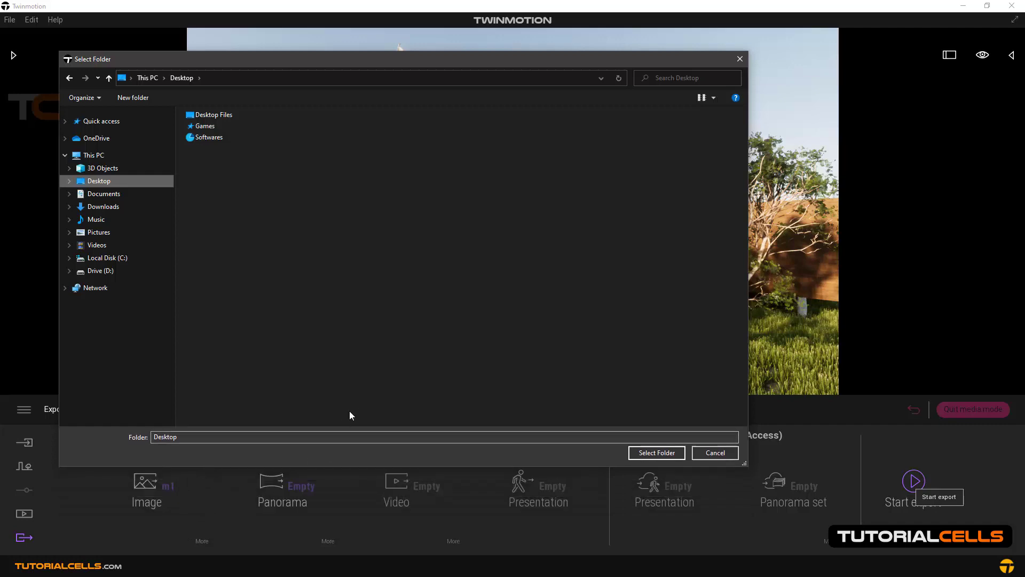
pyautogui.click(668, 456)
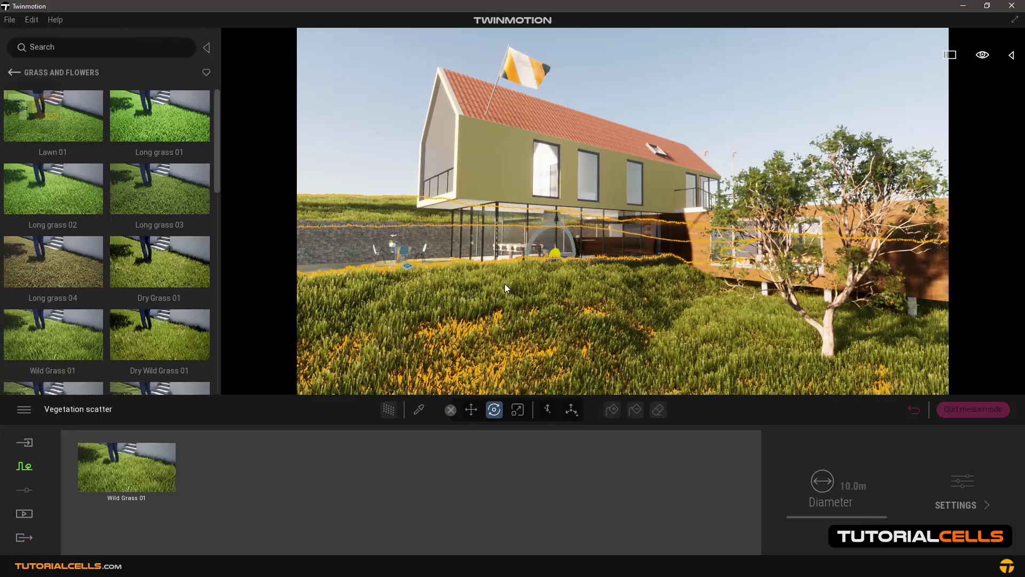
pyautogui.click(206, 47)
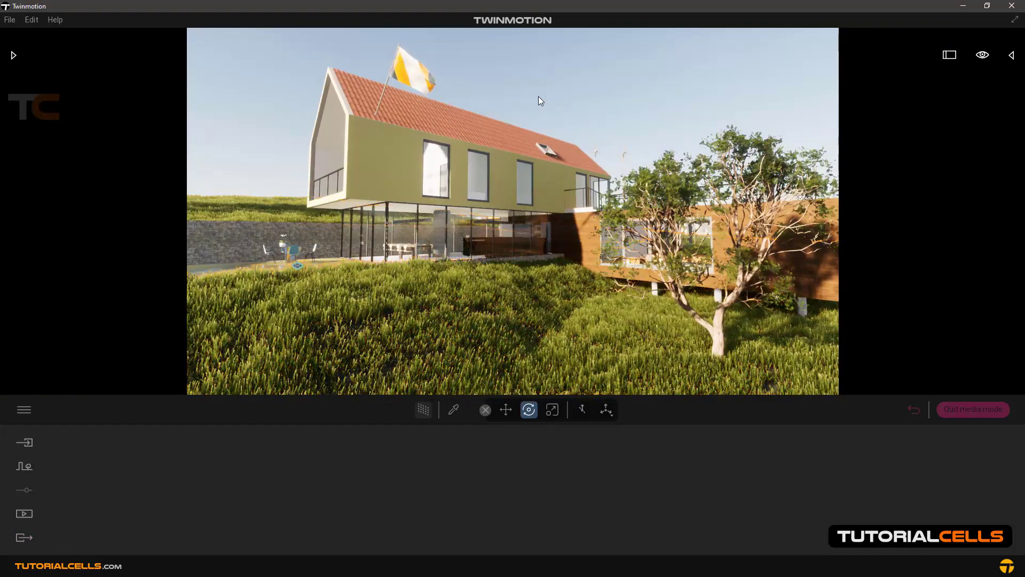
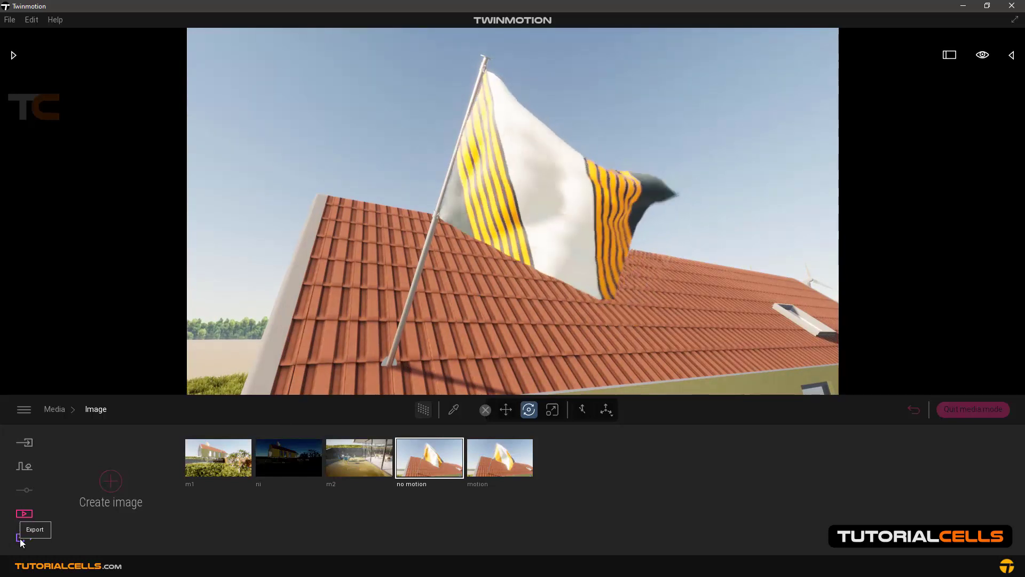
# Select only the "no motion" image for local export in place of m1, and check its export settings.
pyautogui.click(21, 540)
pyautogui.click(167, 487)
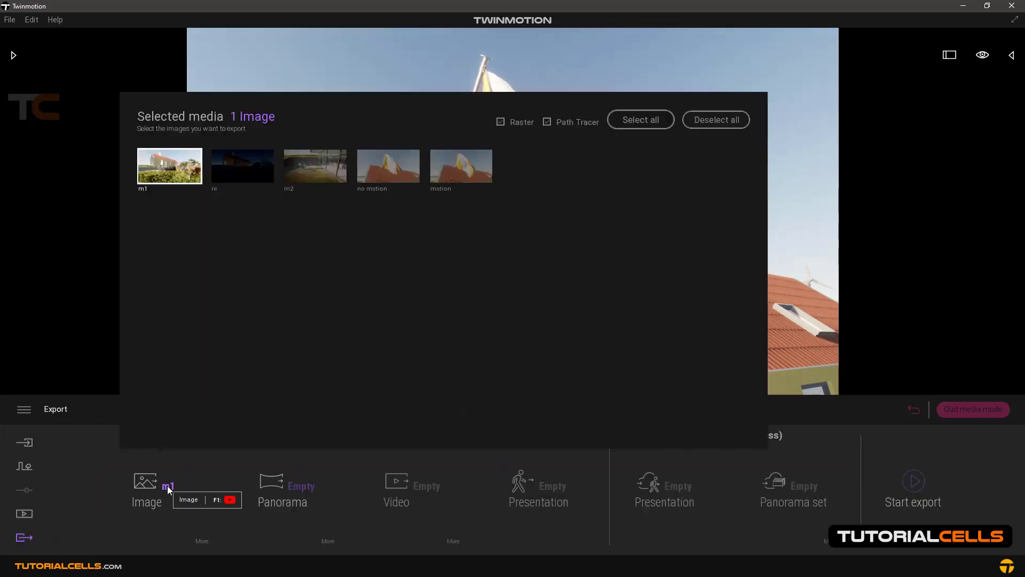
pyautogui.click(386, 172)
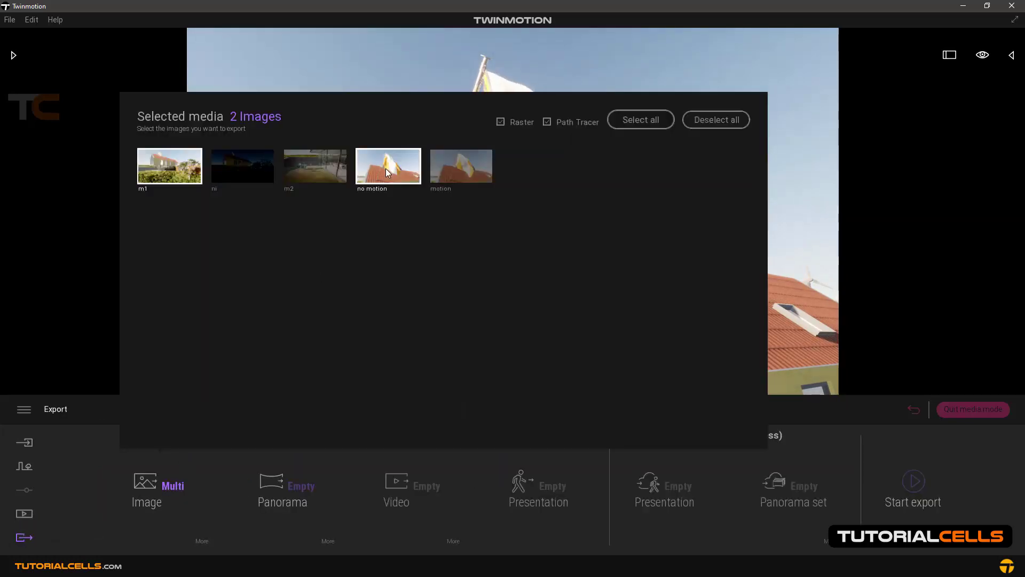
pyautogui.click(188, 169)
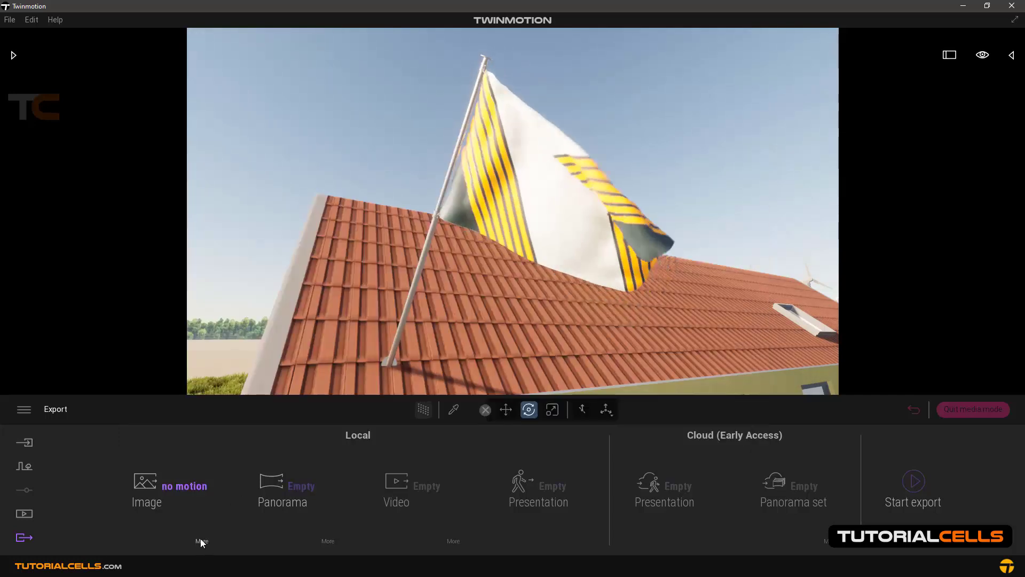
pyautogui.click(200, 539)
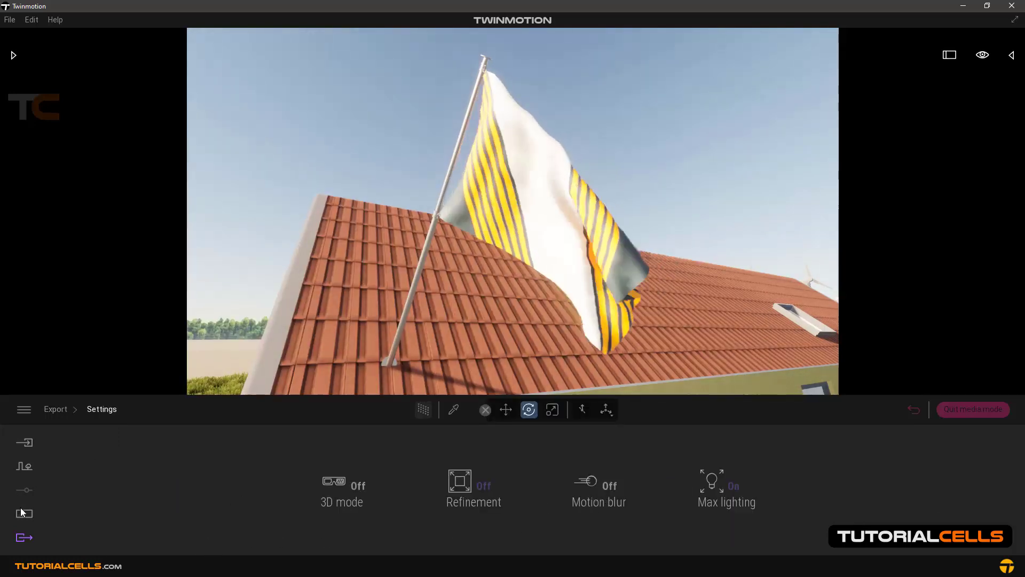
pyautogui.click(55, 409)
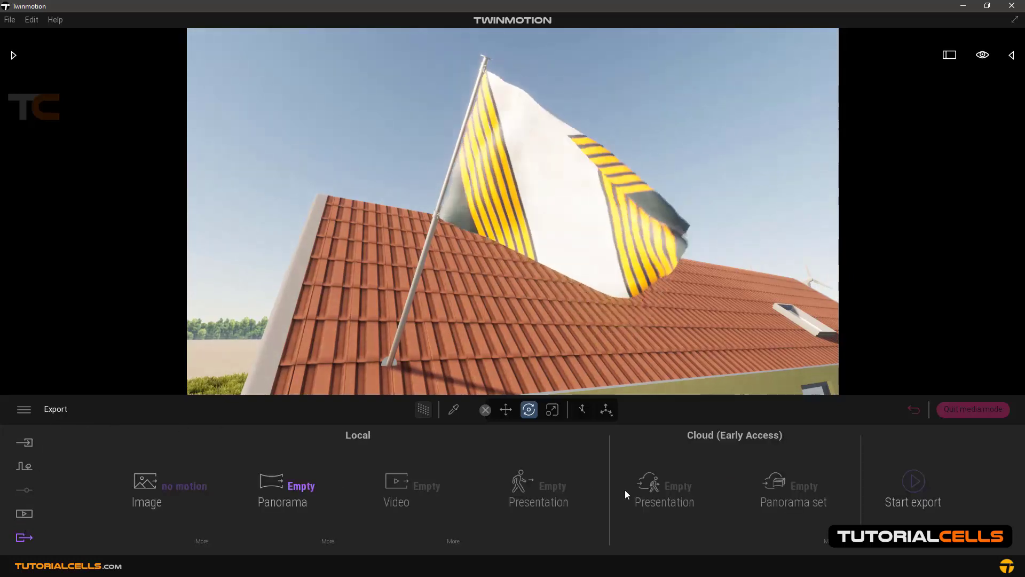
# Export the "no motion" image to the Desktop folder.
pyautogui.click(921, 489)
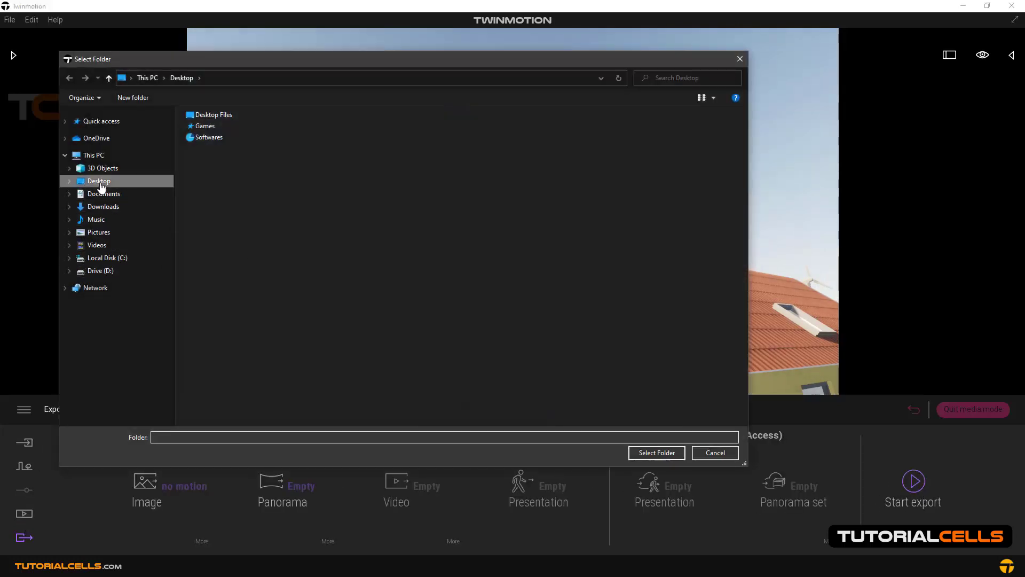
pyautogui.click(100, 184)
pyautogui.click(637, 454)
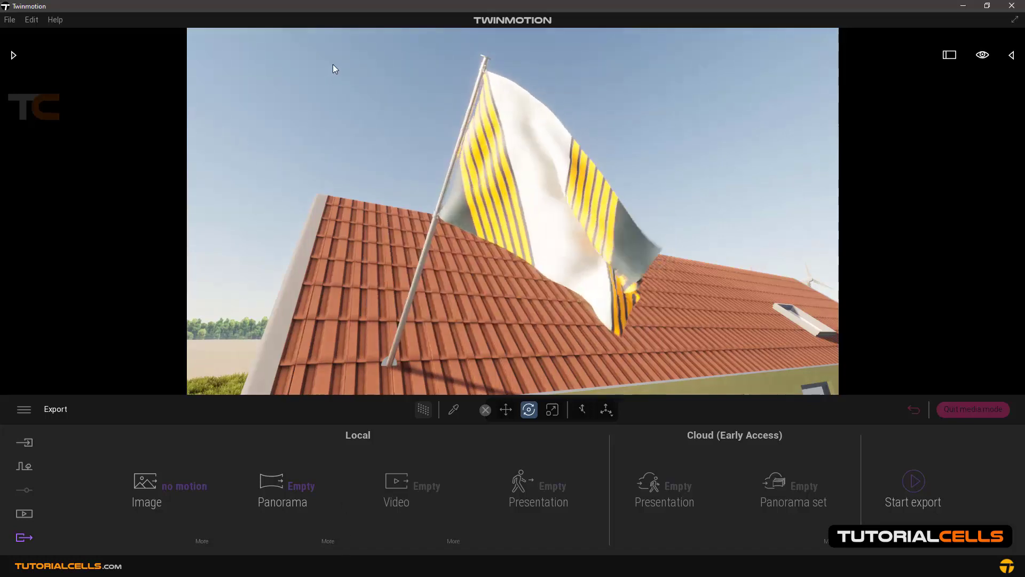
# Replace "no motion" with "motion" as the only image selected for local export.
pyautogui.click(181, 488)
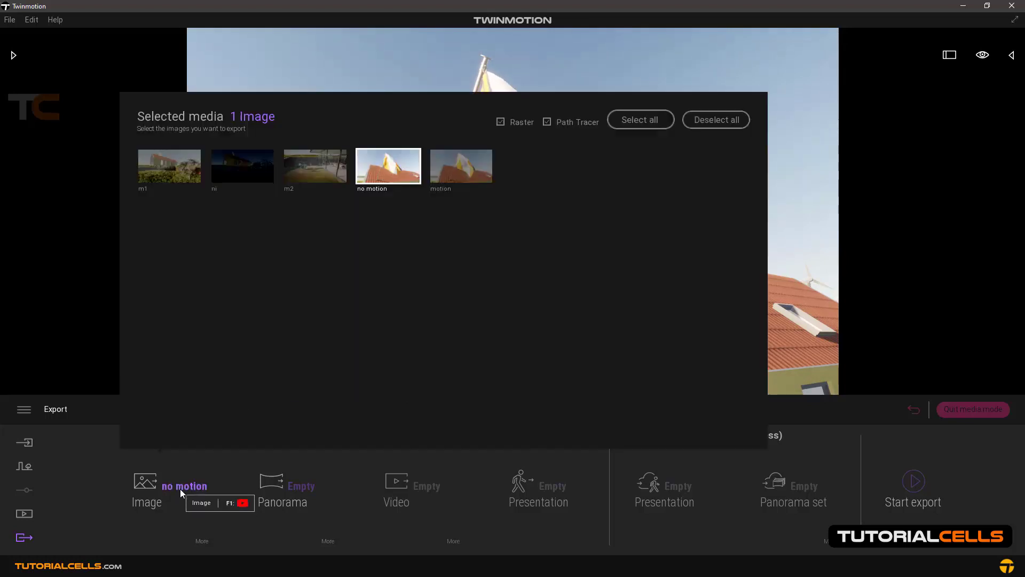
pyautogui.click(443, 172)
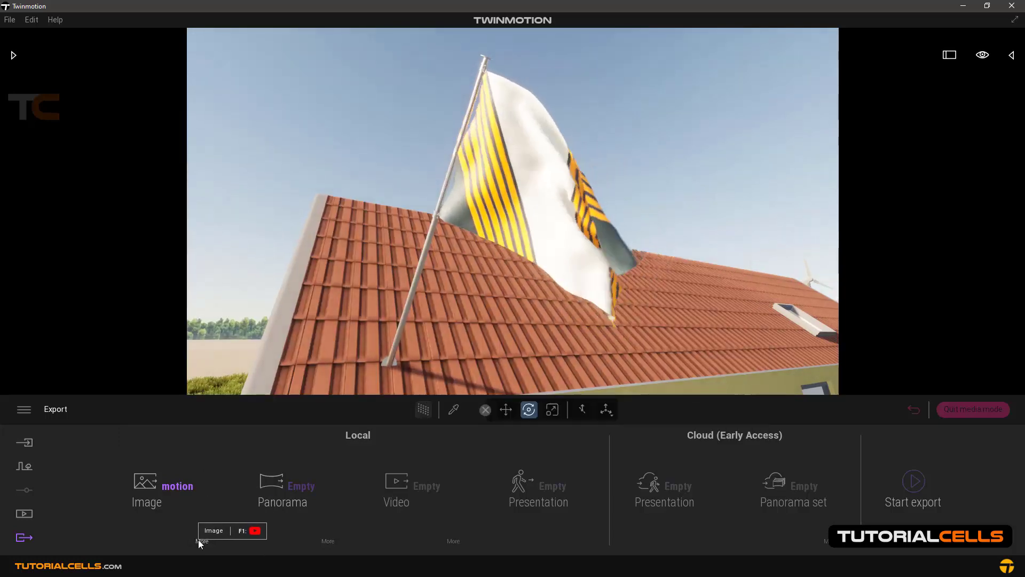
# Check the export settings of the "motion" image and export it locally to the Desktop folder.
pyautogui.click(200, 541)
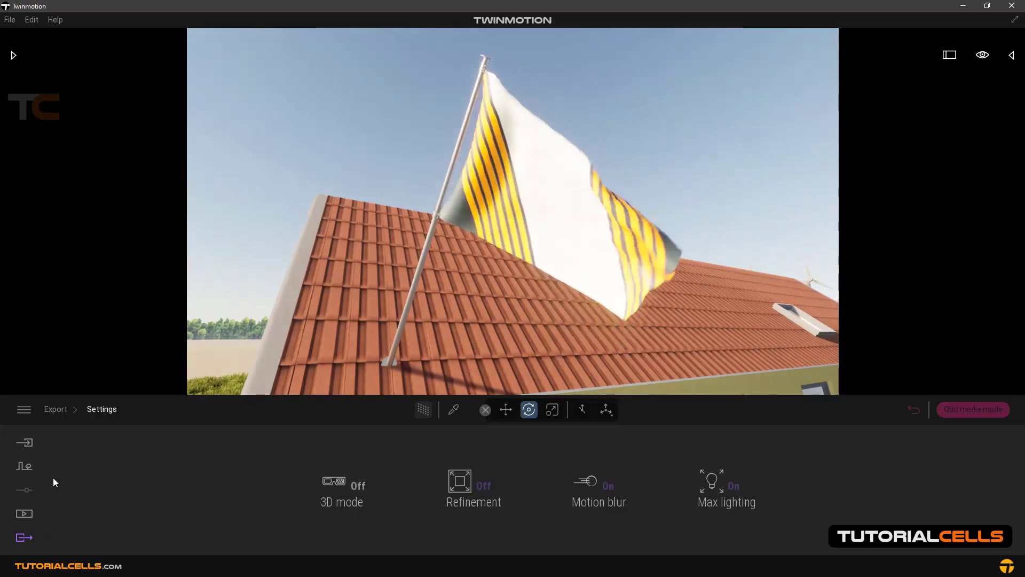
pyautogui.click(56, 408)
pyautogui.click(931, 493)
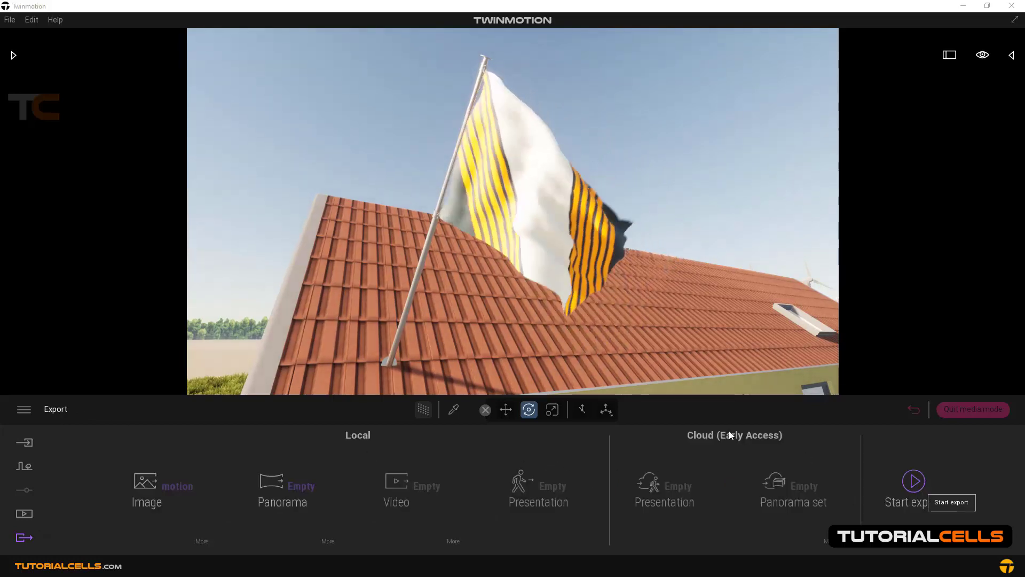
pyautogui.click(107, 183)
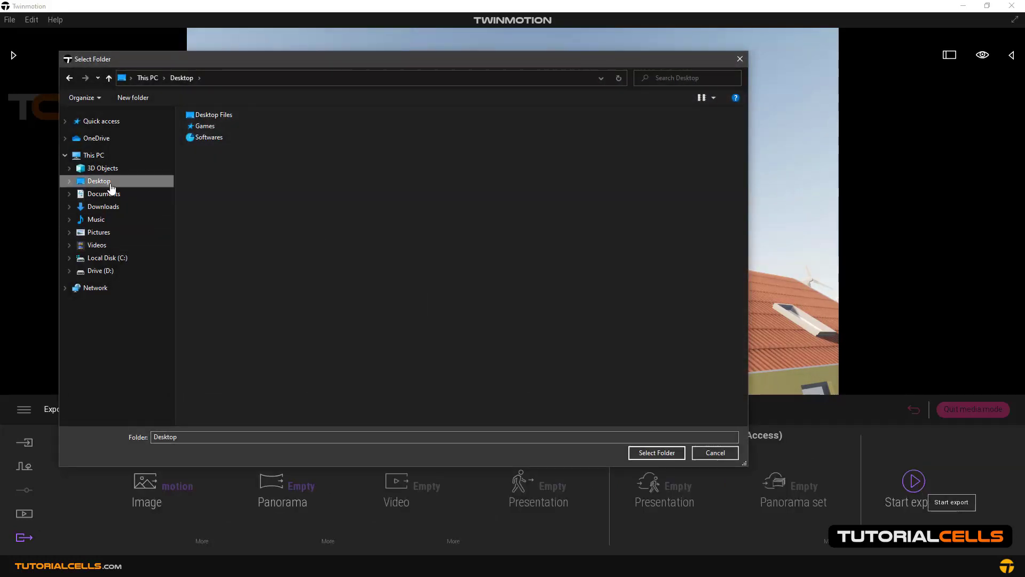
pyautogui.click(655, 453)
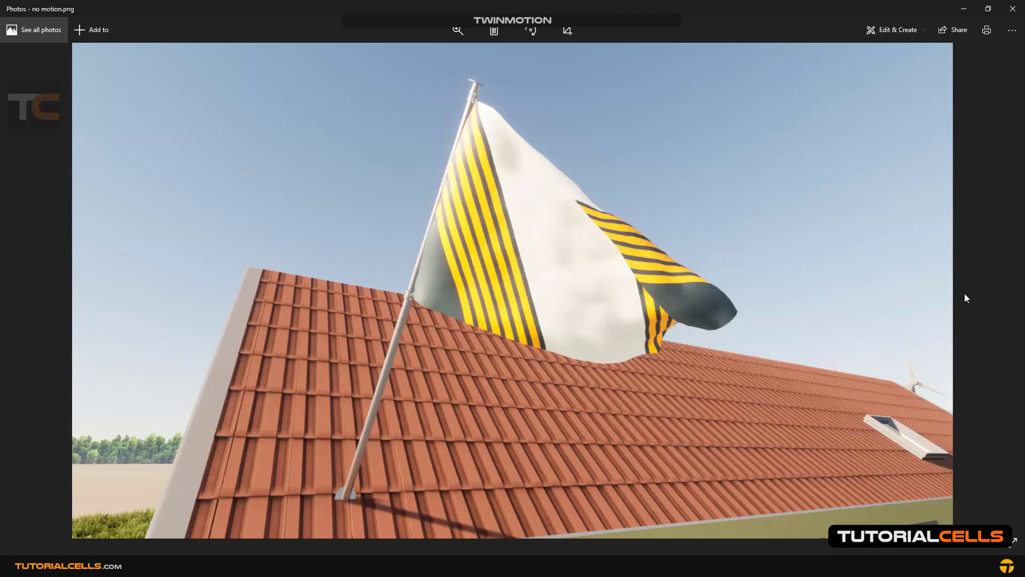
# Compare the exported "no motion.png" and "motion.png" in Photos, examining the flag's blur up close in "motion.png".
pyautogui.click(997, 289)
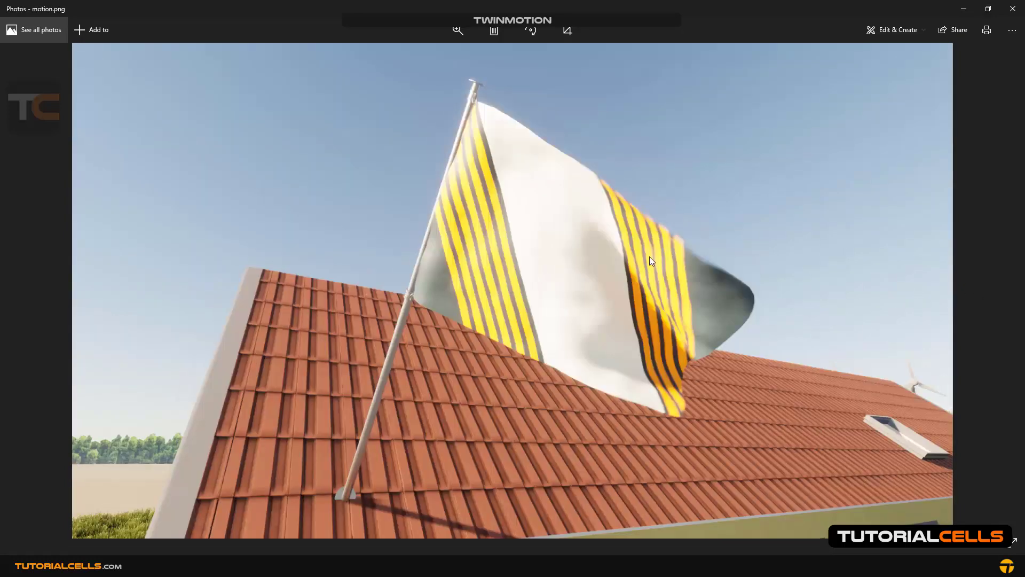
pyautogui.scroll(2, 716, 253)
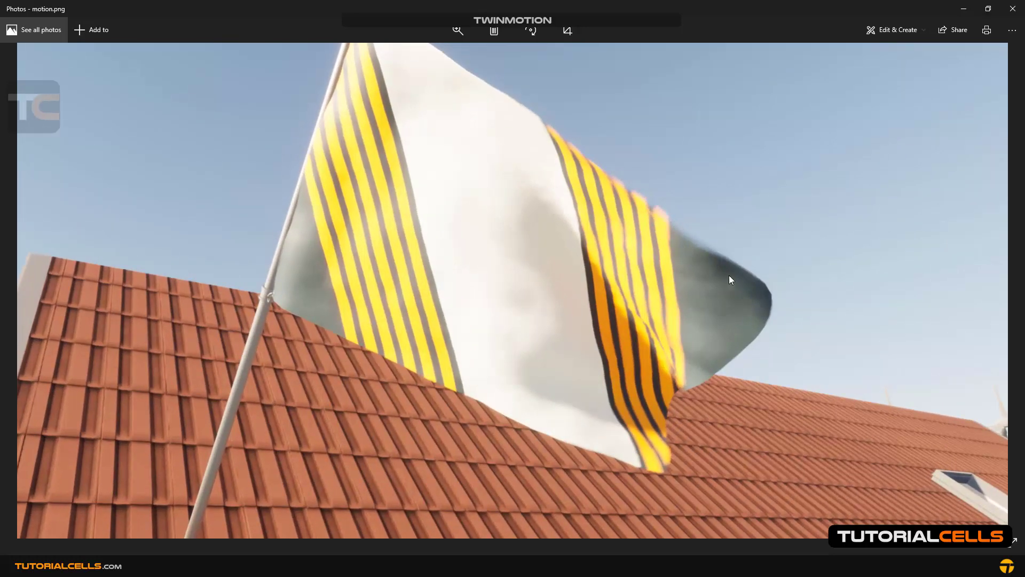
pyautogui.scroll(-1, 640, 383)
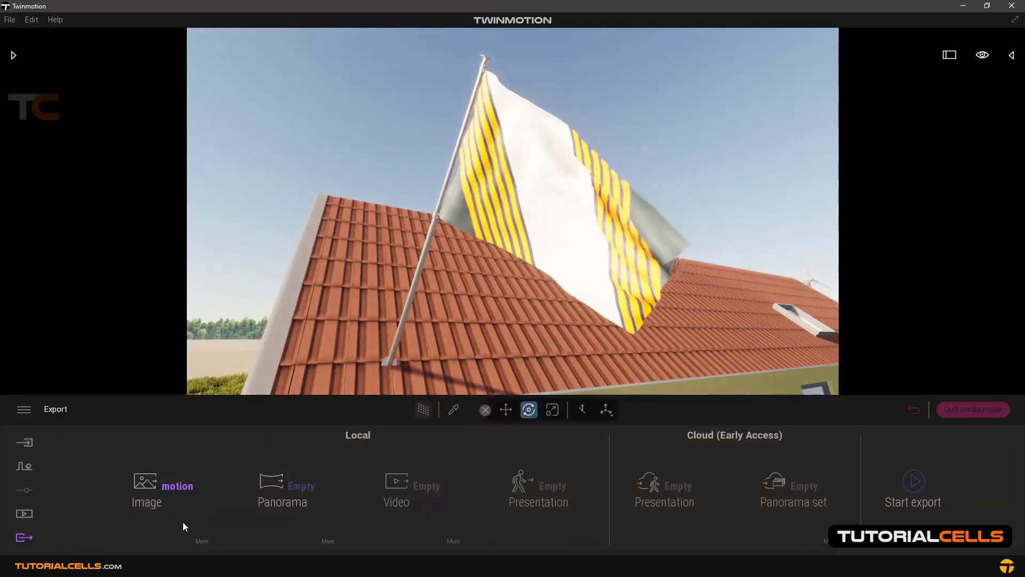
# In the image export settings, switch motion blur off and back on, and return to the export overview.
pyautogui.click(201, 540)
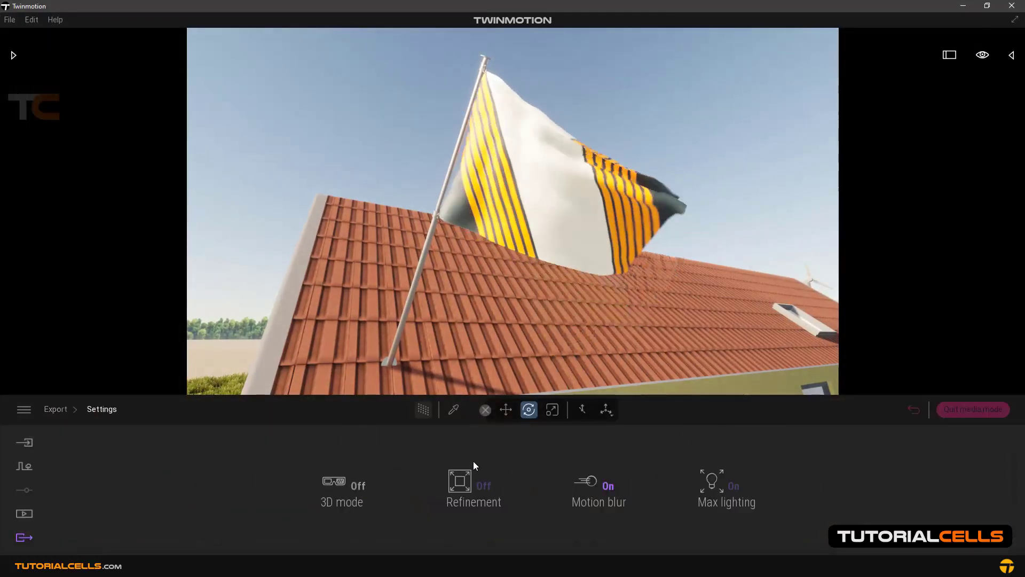
pyautogui.click(609, 486)
pyautogui.click(608, 485)
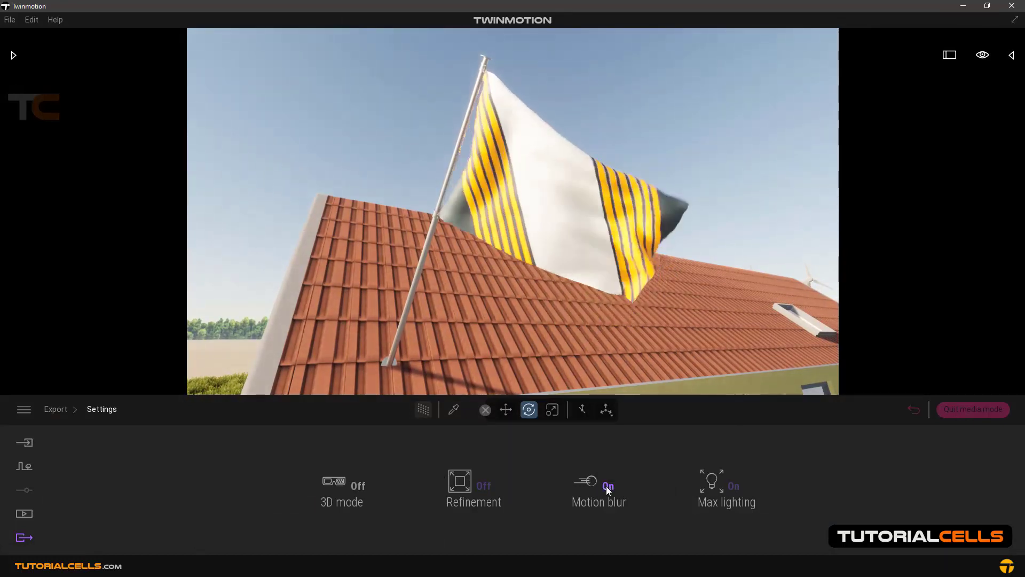
pyautogui.click(27, 536)
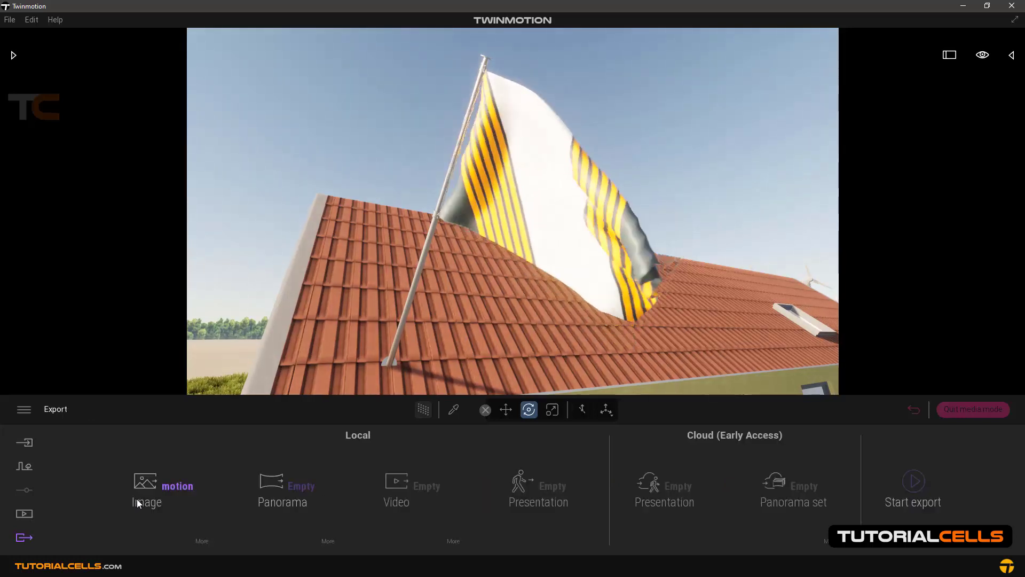